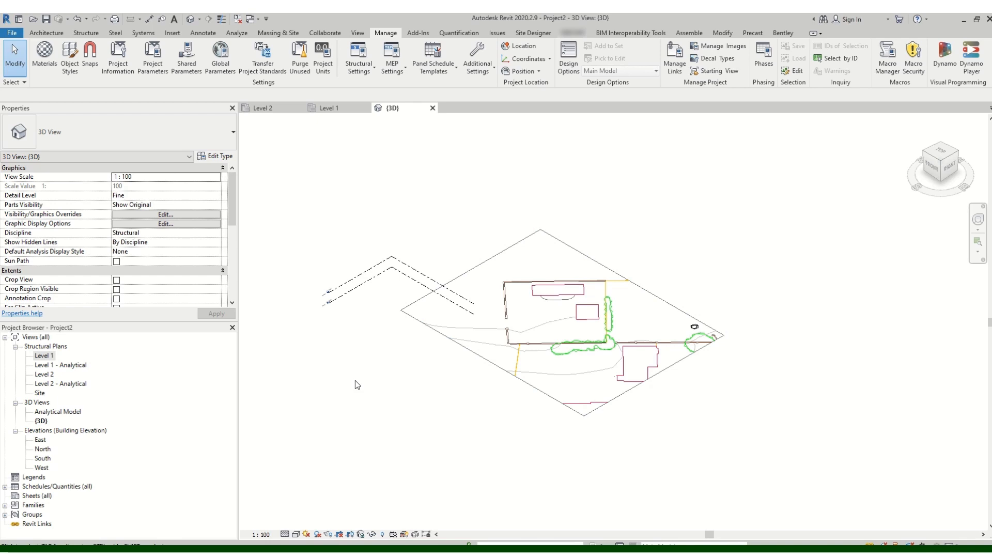
# - Select the imported Building boundary 2d.dwg in the 3D view and examine its site boundary and building outlines
pyautogui.scroll(3, 538, 269)
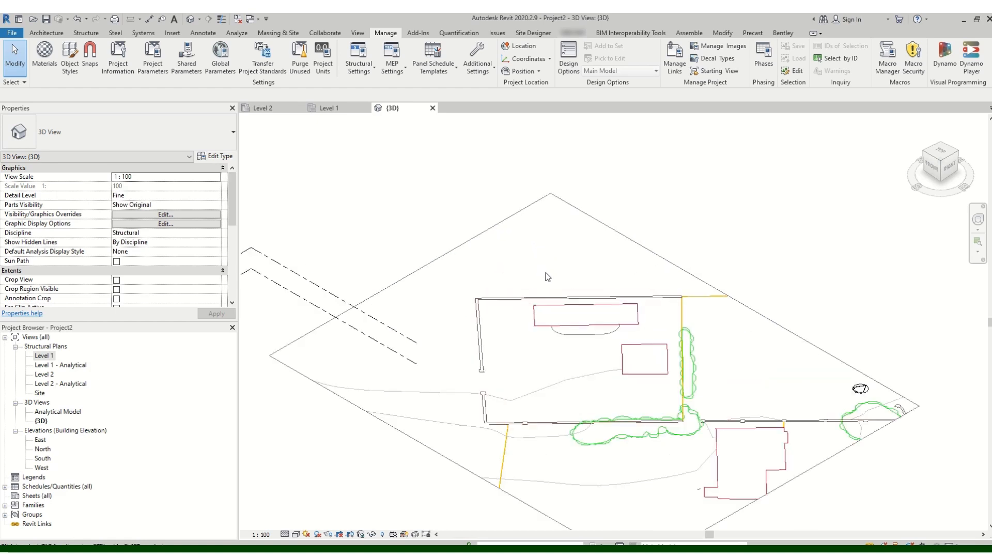
pyautogui.click(558, 304)
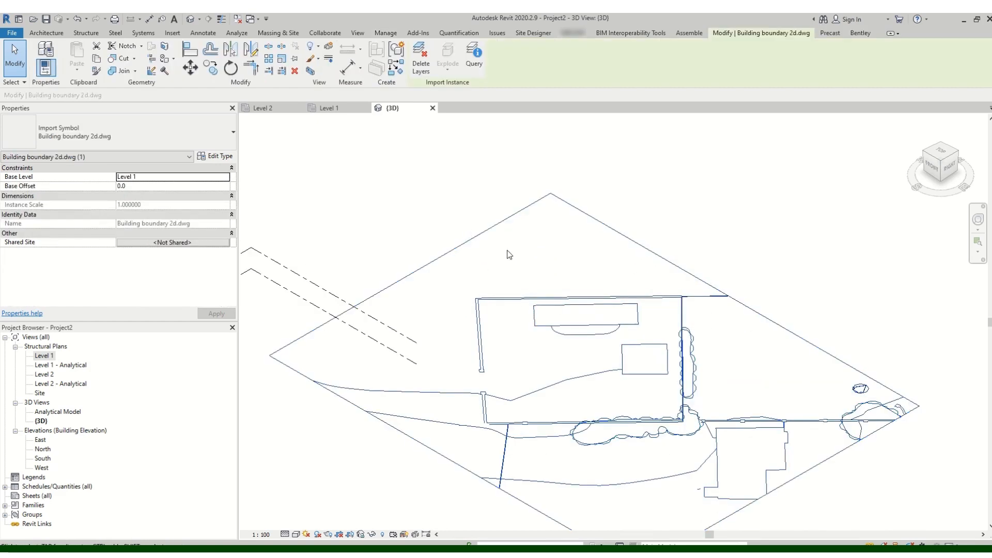
pyautogui.scroll(-2, 506, 264)
pyautogui.scroll(1, 538, 299)
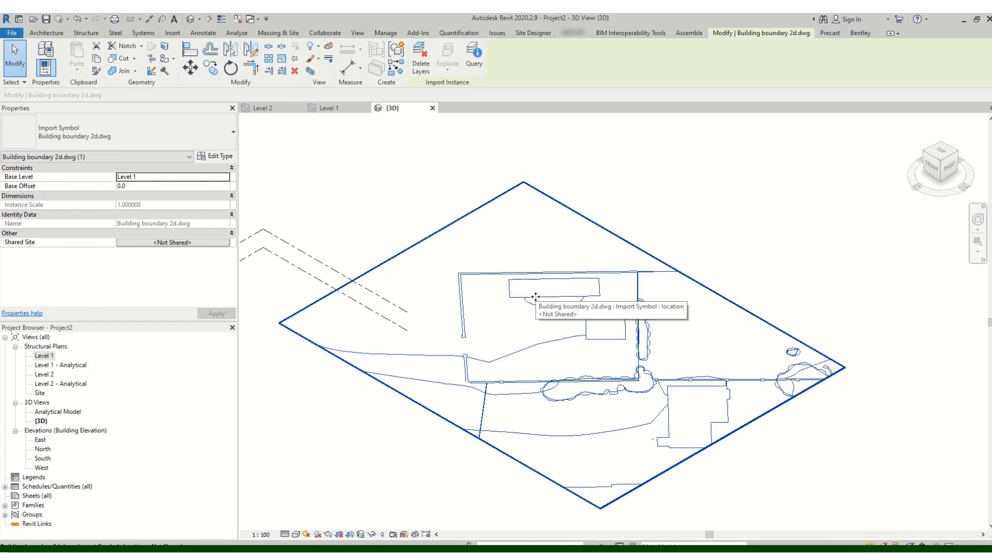
pyautogui.click(432, 209)
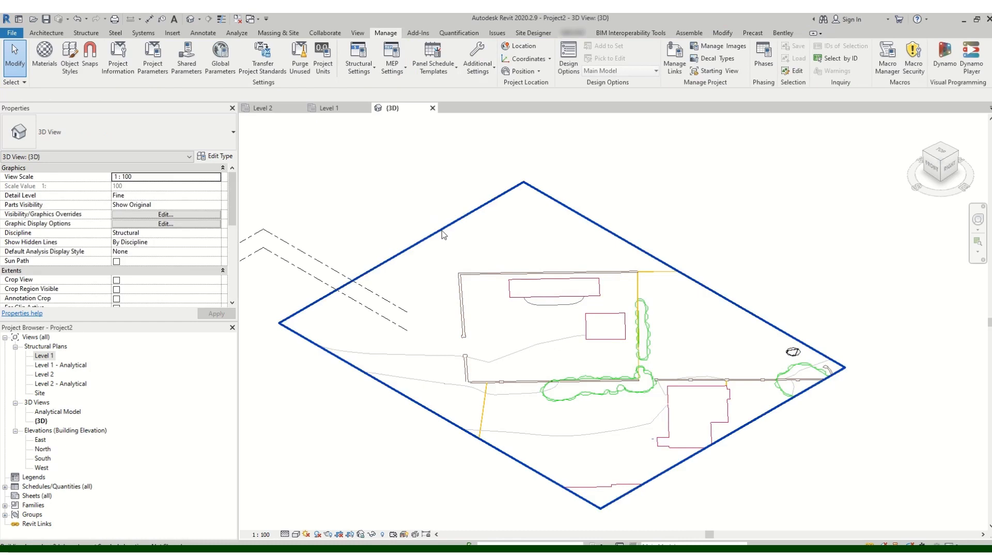
pyautogui.scroll(1, 551, 295)
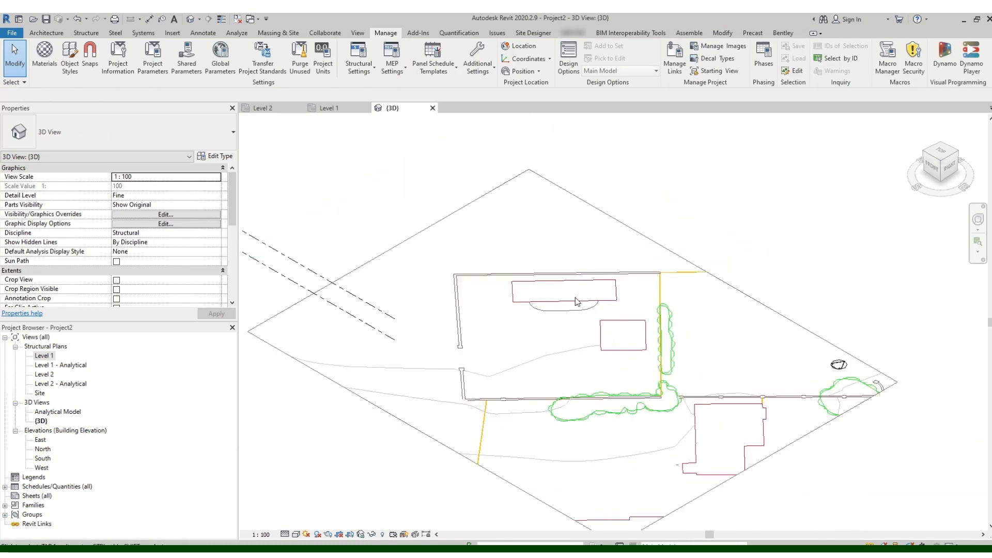
pyautogui.click(577, 302)
pyautogui.scroll(-4, 574, 300)
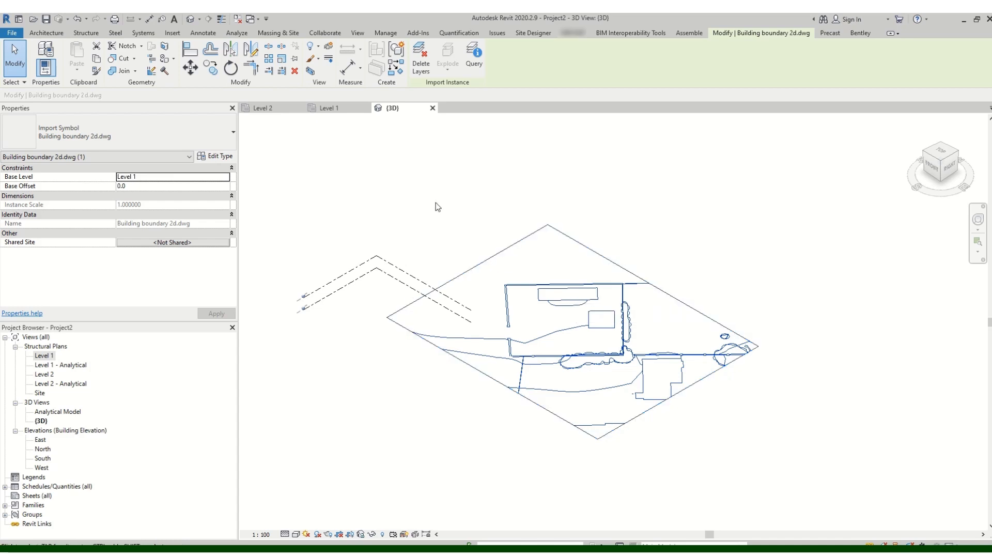
pyautogui.scroll(2, 552, 296)
pyautogui.scroll(-2, 601, 305)
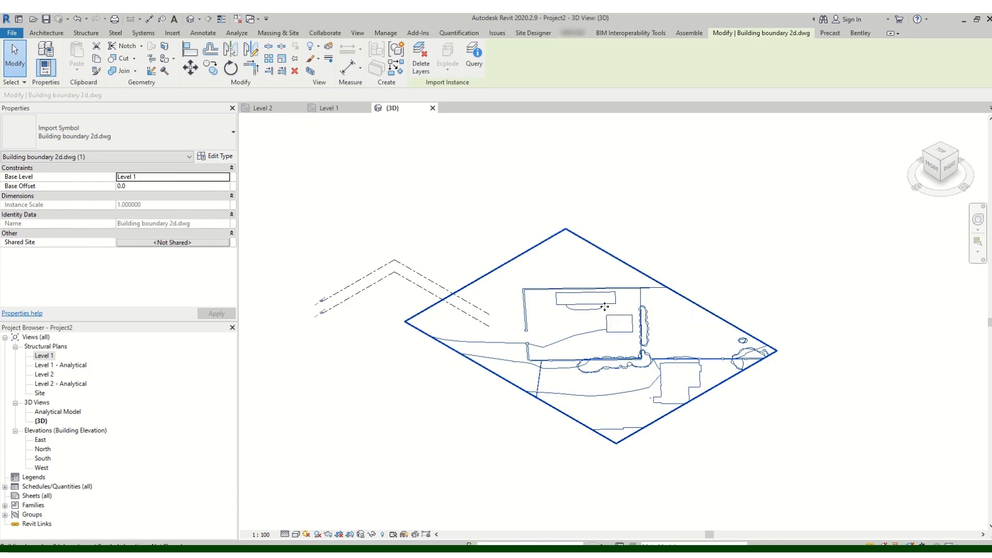
pyautogui.scroll(4, 605, 307)
pyautogui.scroll(-1, 575, 303)
# - Orient the 3D view to Top over the imported site drawing and clear the drawing's selection
pyautogui.click(941, 151)
pyautogui.moveTo(568, 356); pyautogui.dragTo(627, 349, button='middle')
pyautogui.scroll(4, 576, 270)
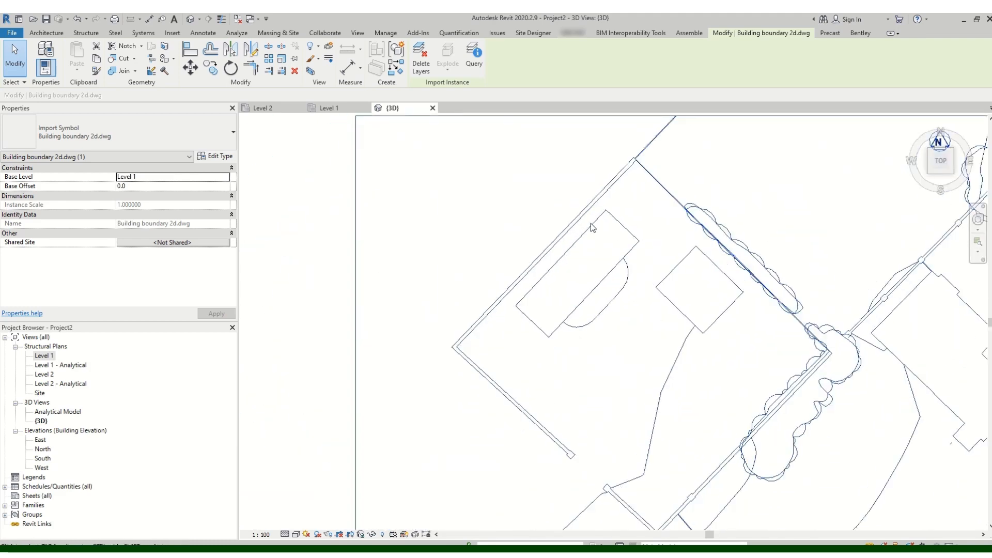
pyautogui.click(310, 299)
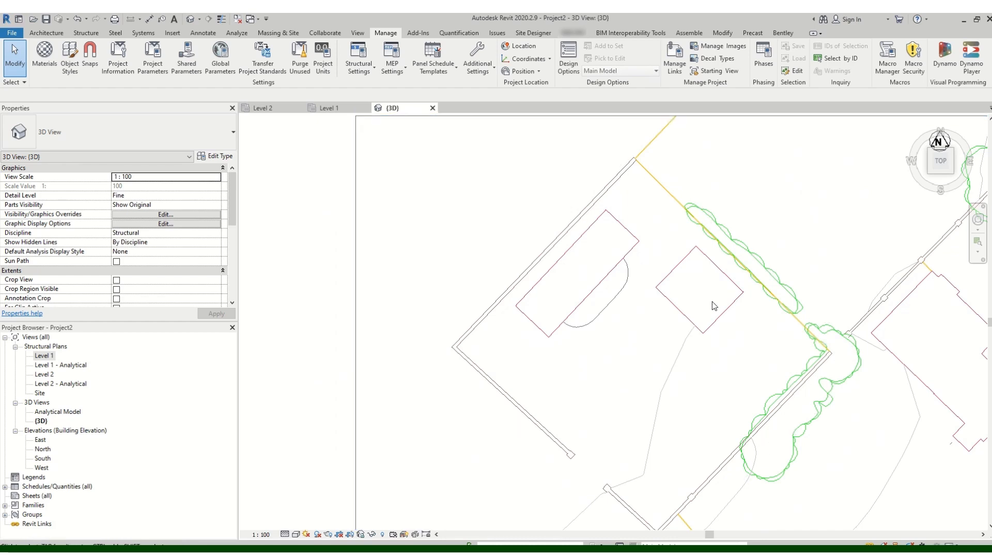
# - Examine the building outlines, boundary walls and planting of the imported site drawing from above
pyautogui.scroll(2, 567, 238)
pyautogui.scroll(1, 640, 215)
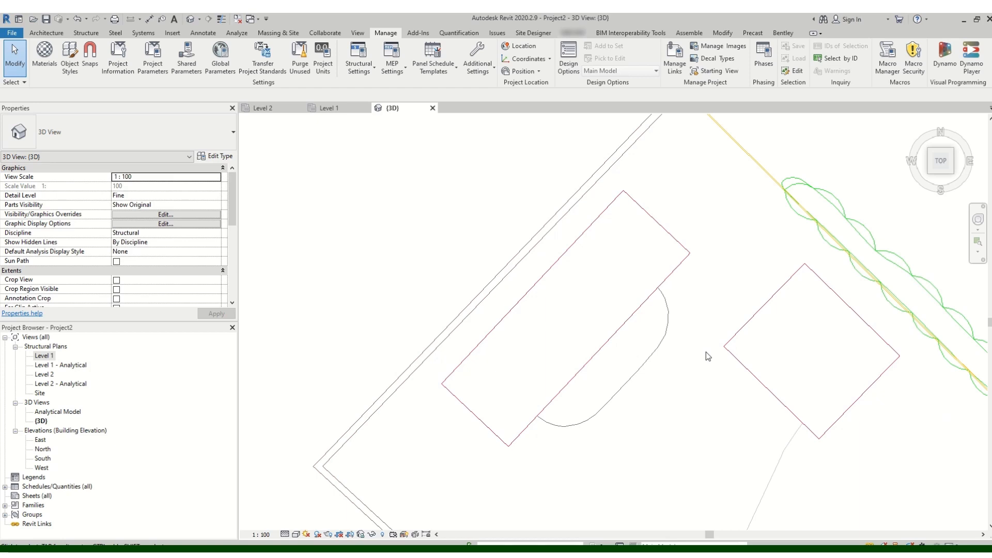
pyautogui.scroll(-5, 549, 297)
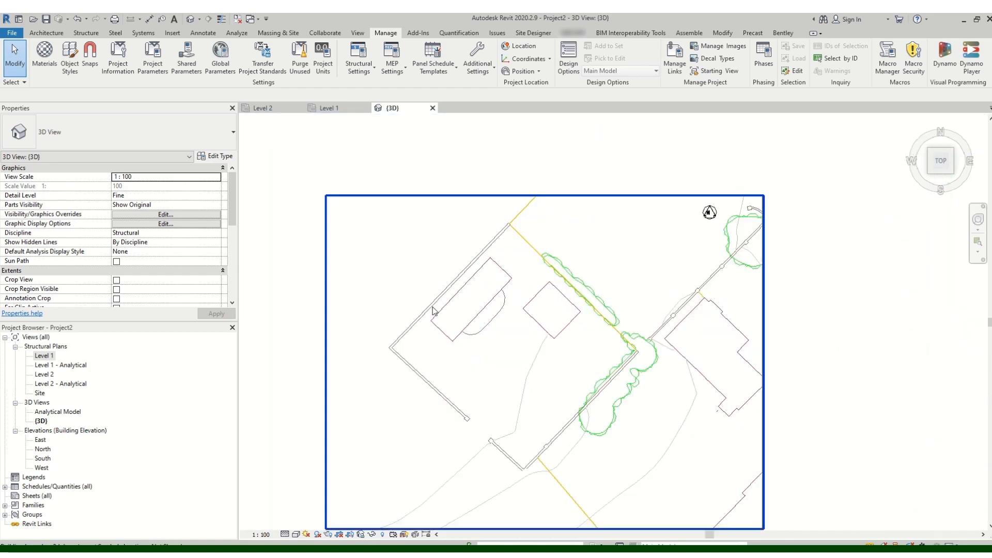
pyautogui.scroll(-1, 506, 301)
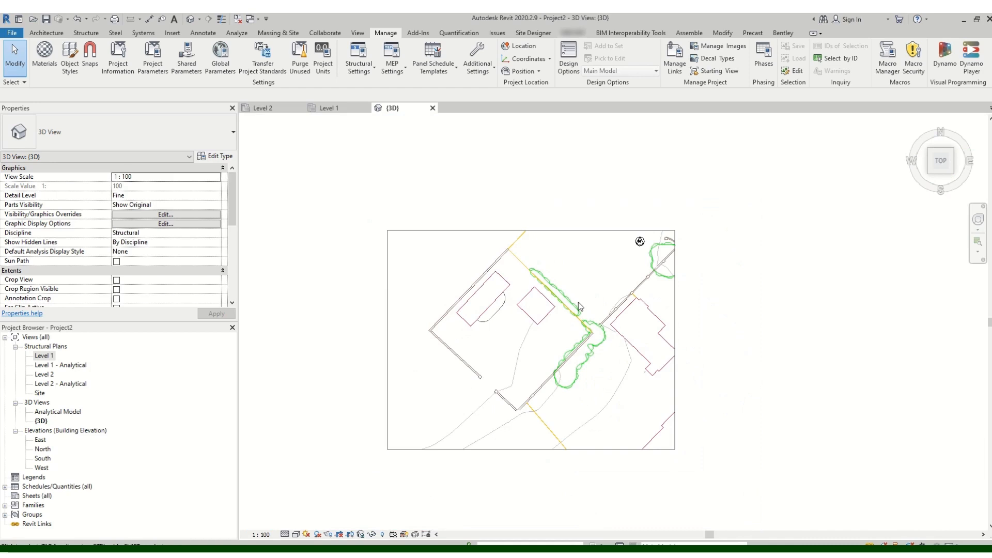
pyautogui.scroll(4, 480, 282)
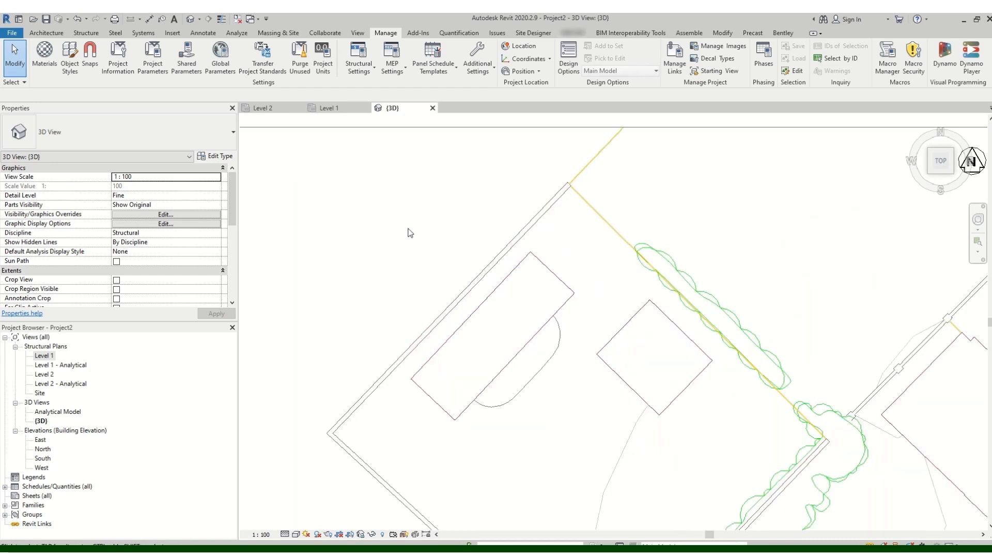
pyautogui.scroll(2, 447, 282)
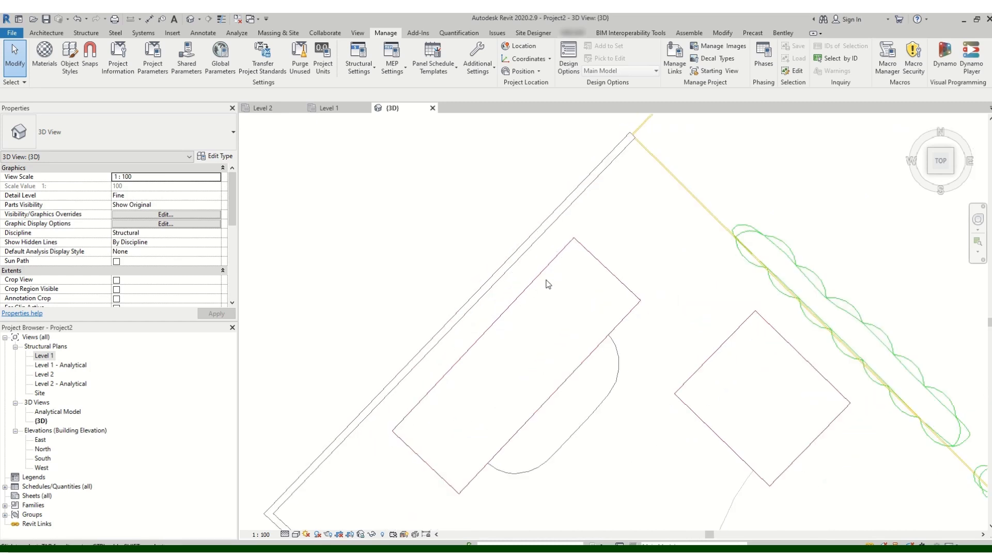
pyautogui.scroll(-1, 494, 290)
pyautogui.scroll(-1, 500, 248)
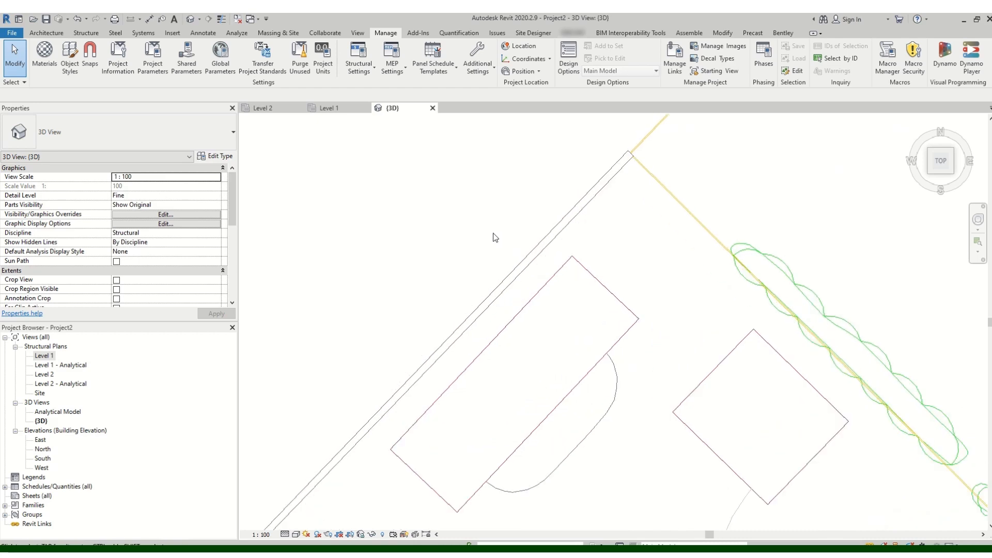
pyautogui.scroll(1, 468, 239)
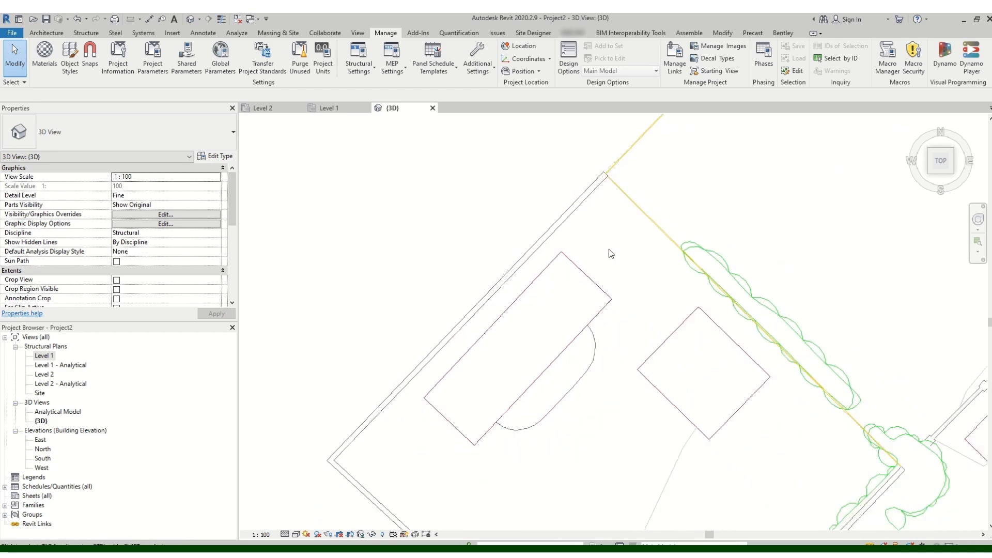
pyautogui.scroll(-2, 625, 252)
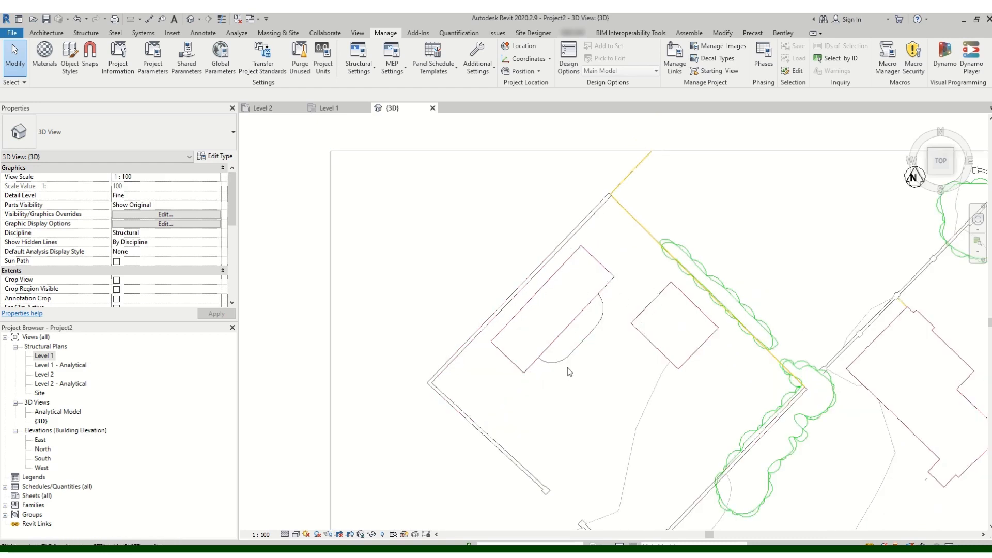
pyautogui.scroll(1, 584, 357)
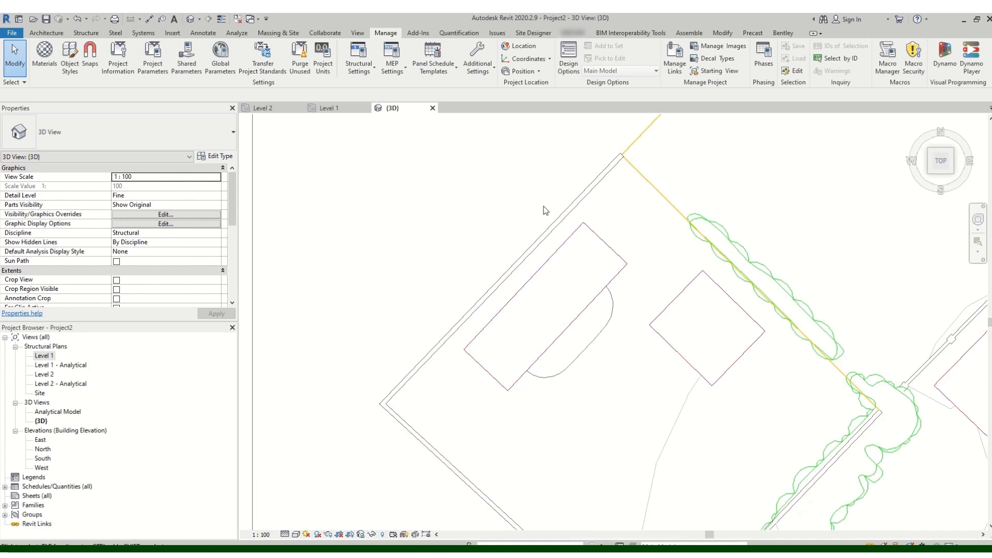
pyautogui.scroll(2, 739, 336)
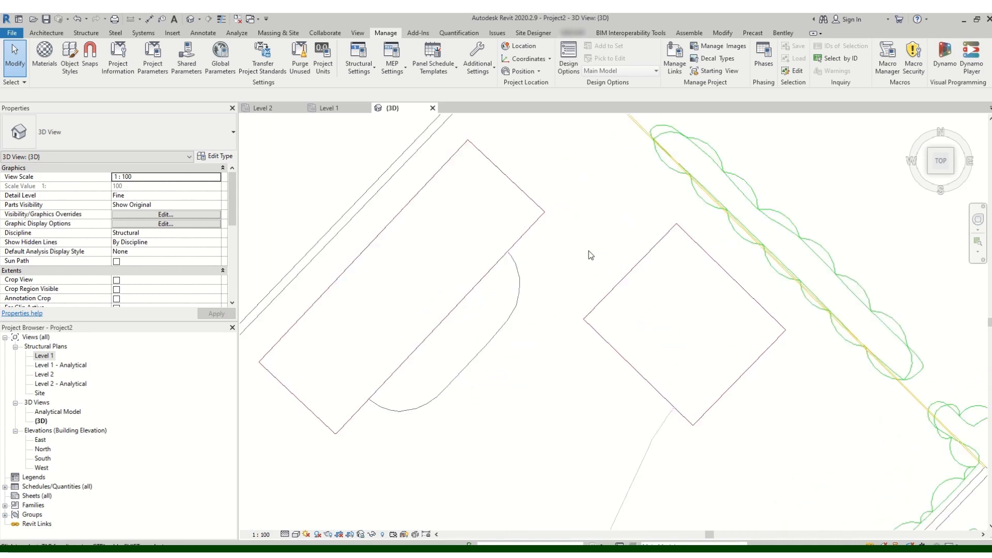
pyautogui.scroll(-5, 775, 310)
pyautogui.scroll(-1, 519, 255)
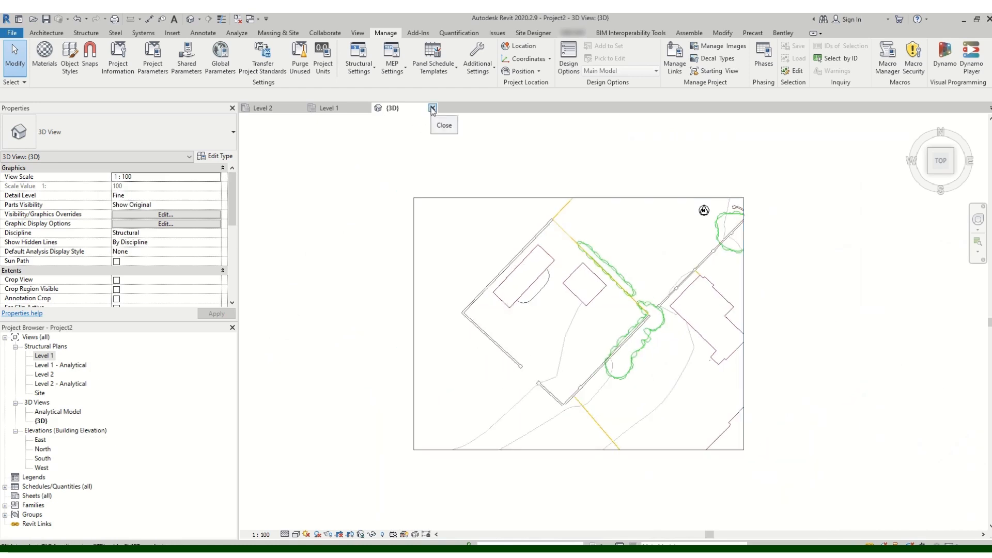
# - Close the 3D view and open the Site structural plan
pyautogui.click(433, 108)
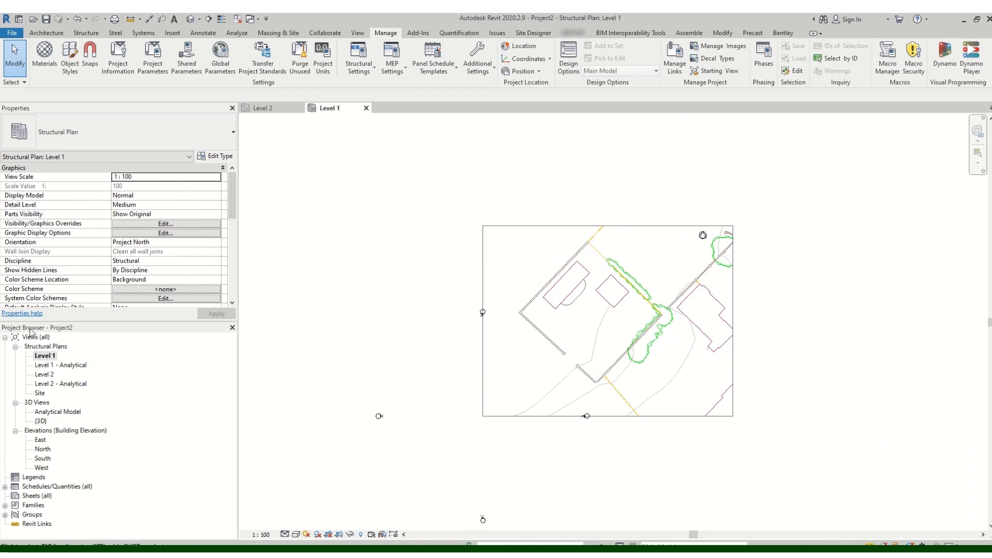
pyautogui.doubleClick(40, 393)
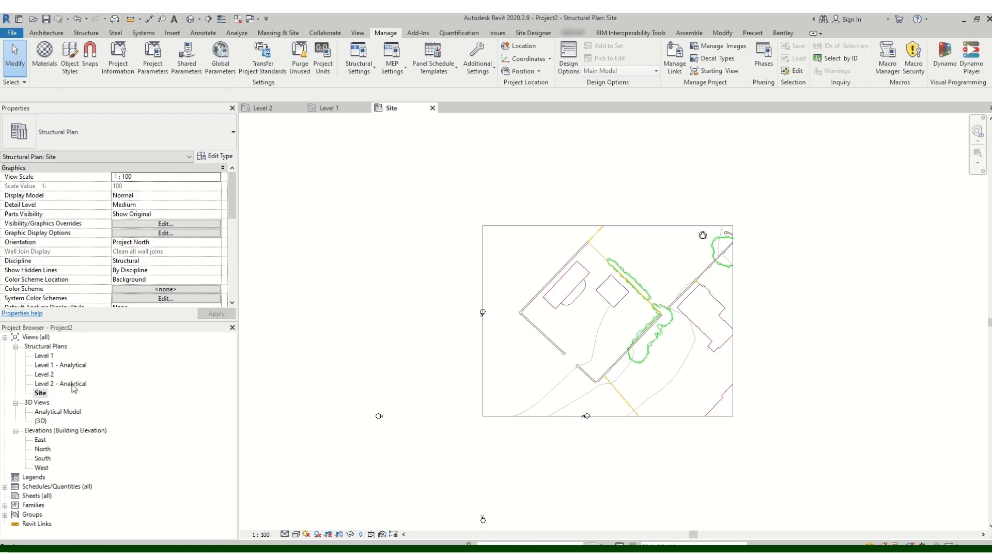
pyautogui.click(49, 374)
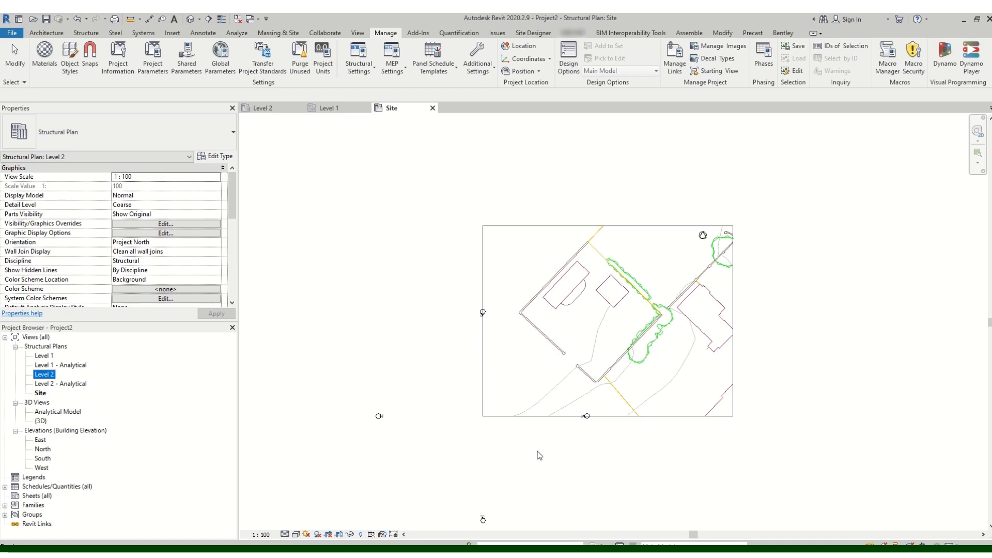
# - Inspect the North elevation marker on the Site plan and the matching building elevation views listed in the project
pyautogui.scroll(-1, 512, 500)
pyautogui.scroll(-1, 516, 365)
pyautogui.scroll(6, 478, 299)
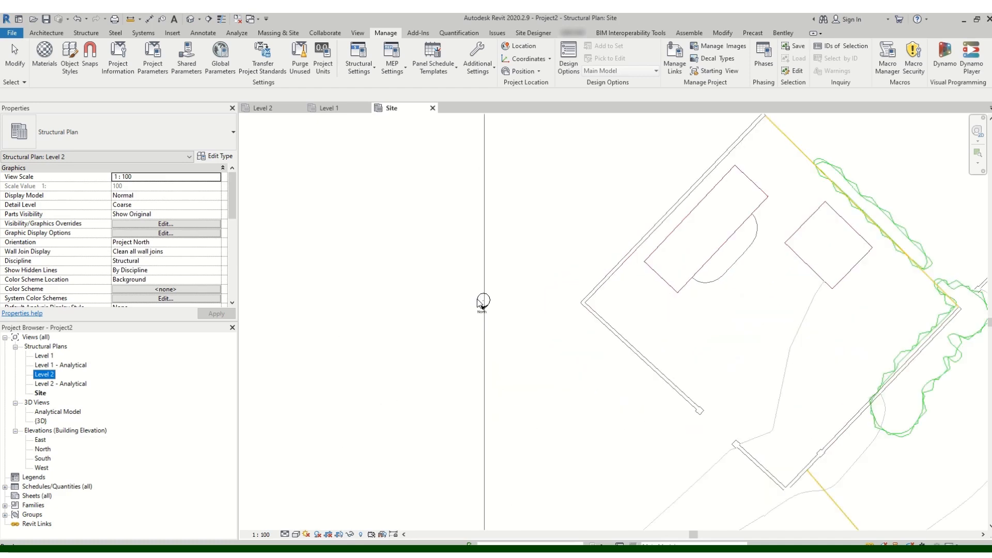
pyautogui.click(481, 303)
pyautogui.scroll(-4, 480, 302)
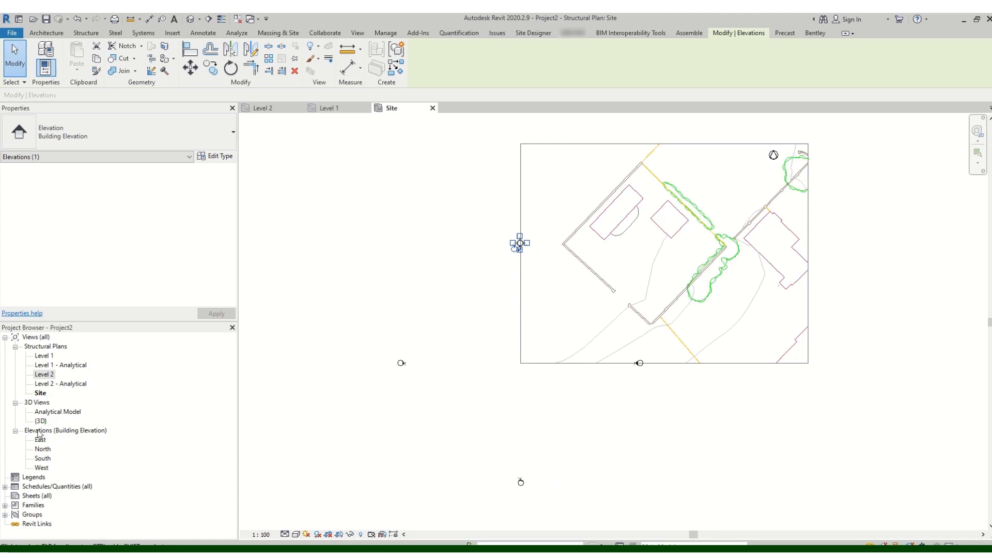
pyautogui.click(44, 449)
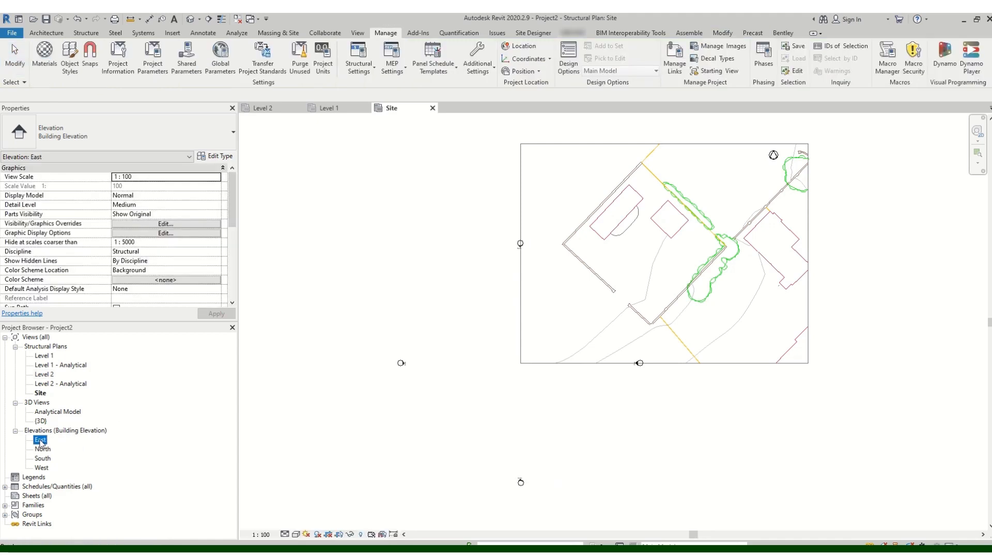
pyautogui.click(45, 468)
pyautogui.moveTo(548, 282); pyautogui.dragTo(536, 333, button='middle')
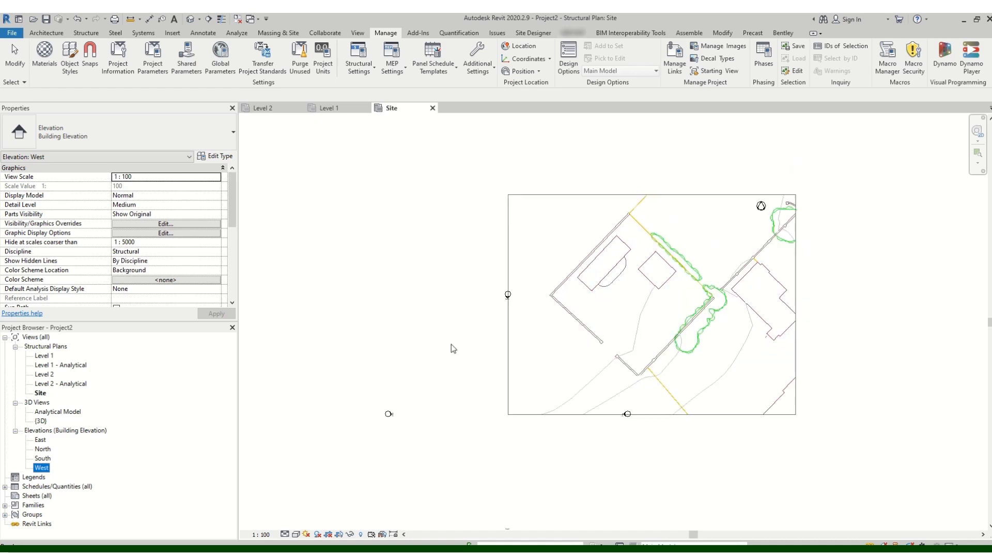
pyautogui.scroll(4, 505, 298)
pyautogui.click(519, 293)
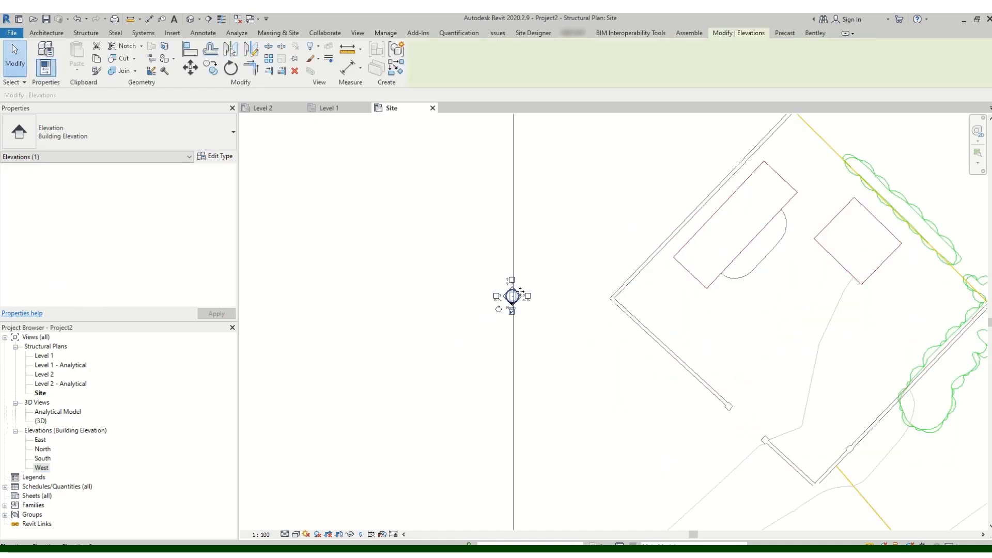
pyautogui.scroll(-2, 526, 315)
pyautogui.keyDown('ctrl'); pyautogui.click(334, 483); pyautogui.keyUp('ctrl')
pyautogui.scroll(3, 337, 483)
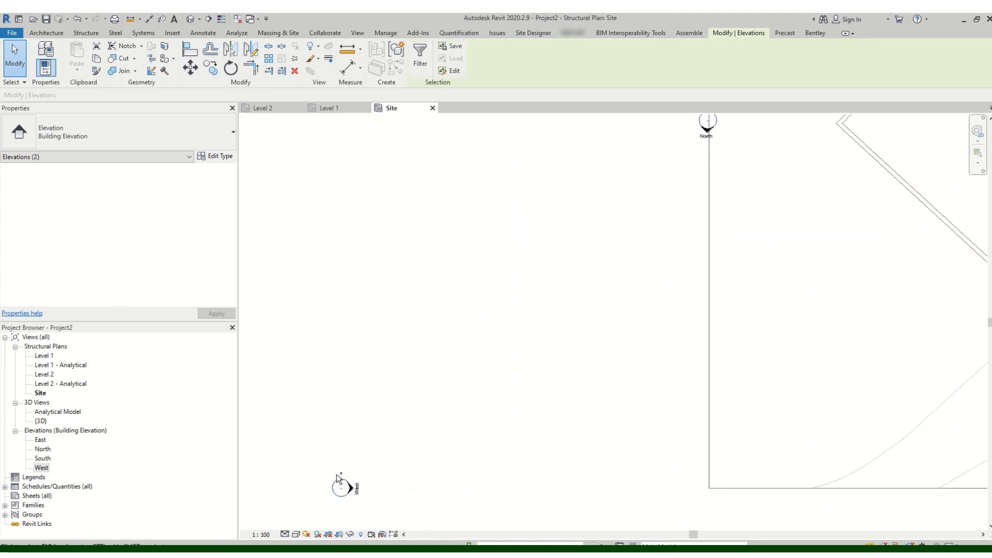
pyautogui.press('Escape')
# - Select everything on the Site plan and filter the selection to Elevations only, excluding Building boundary 2d.dwg and Views
pyautogui.scroll(-5, 403, 380)
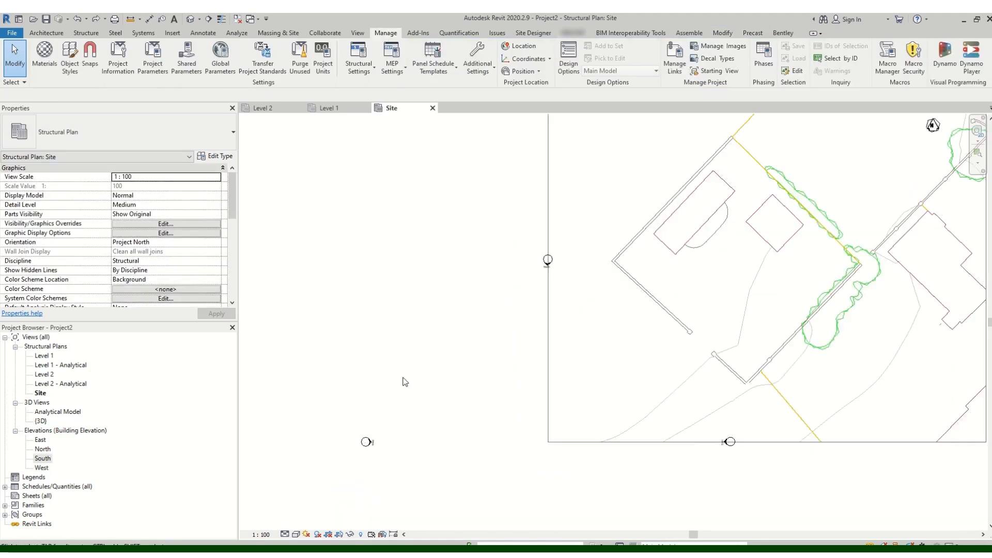
pyautogui.moveTo(682, 192); pyautogui.dragTo(333, 501)
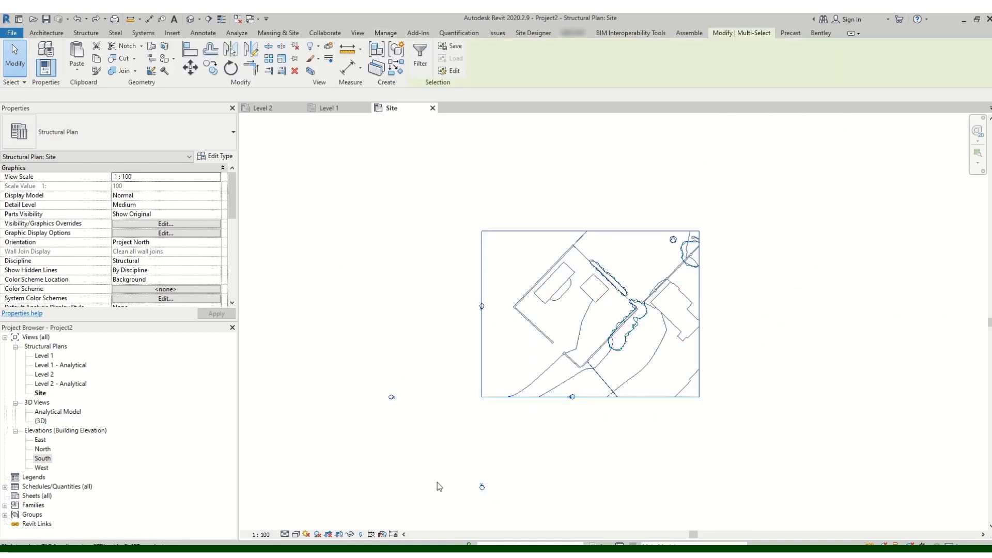
pyautogui.click(421, 54)
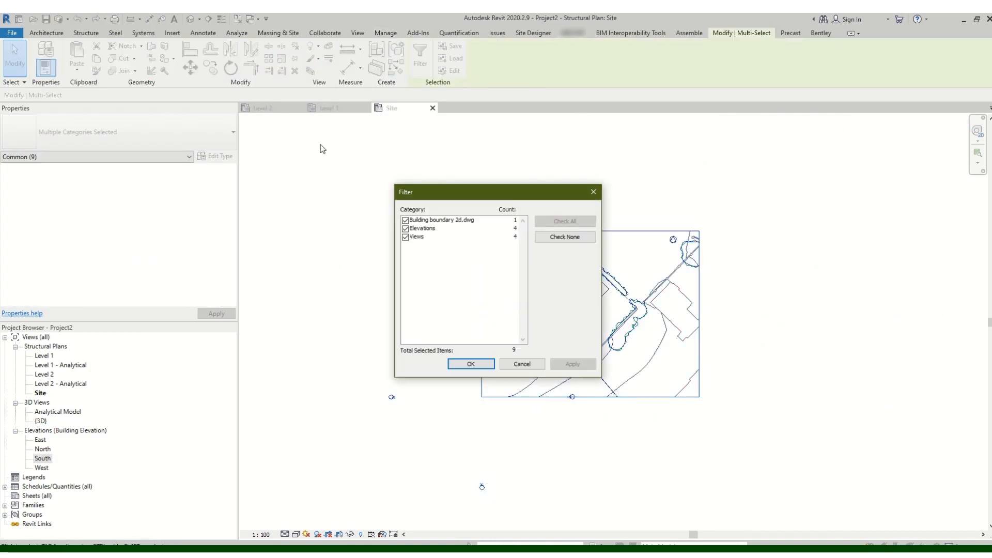
pyautogui.click(406, 220)
pyautogui.click(406, 236)
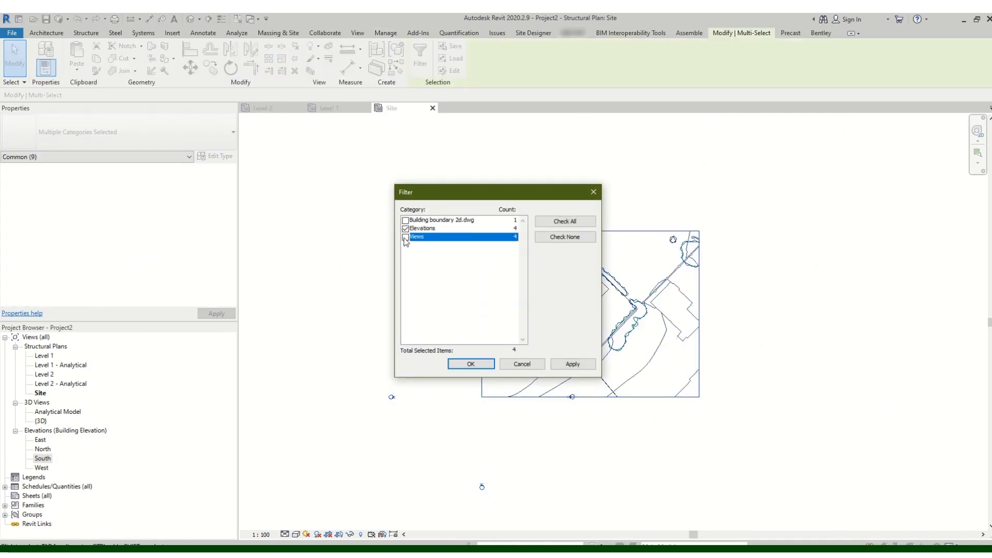
pyautogui.click(470, 364)
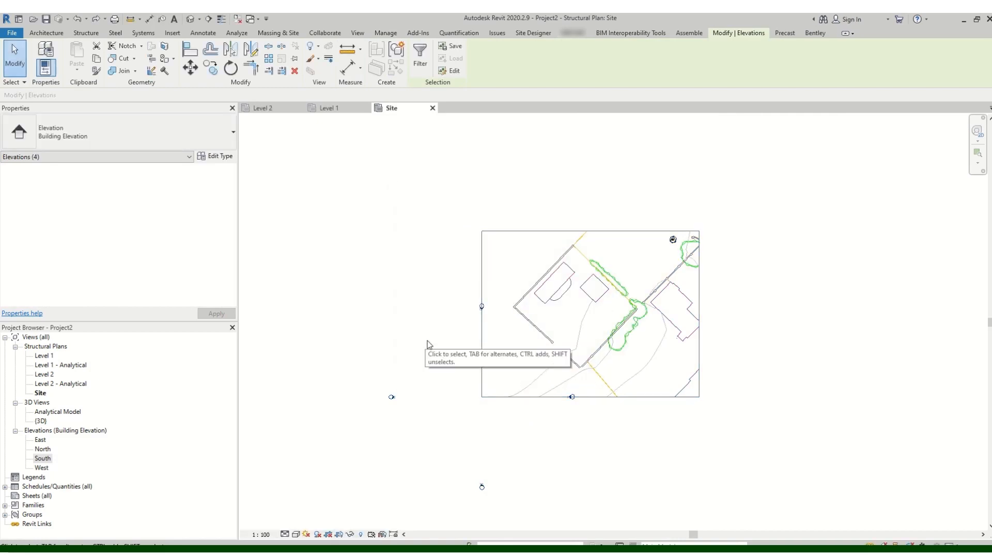
# - Hide the selected building elevation marker symbols as elements in the Site plan
pyautogui.rightClick(392, 398)
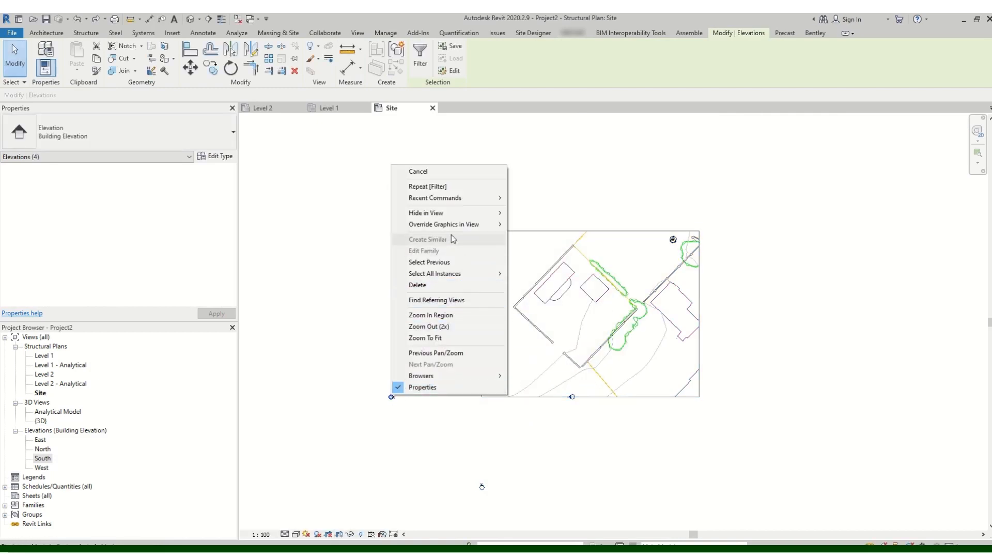
pyautogui.moveTo(466, 215)
pyautogui.click(523, 214)
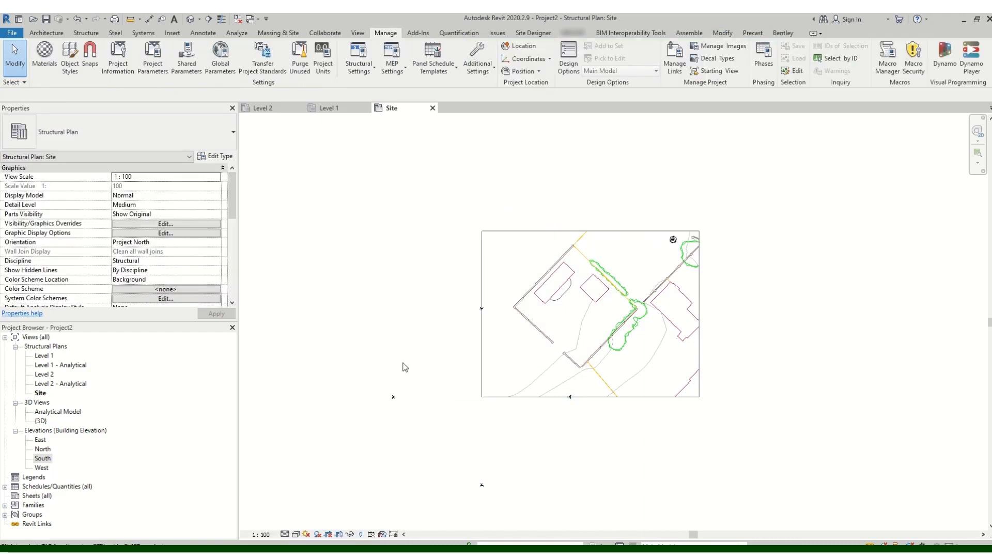
# - Select the four remaining elevation view arrows around the drawing and hide them as elements in the Site plan
pyautogui.scroll(4, 386, 404)
pyautogui.click(382, 403)
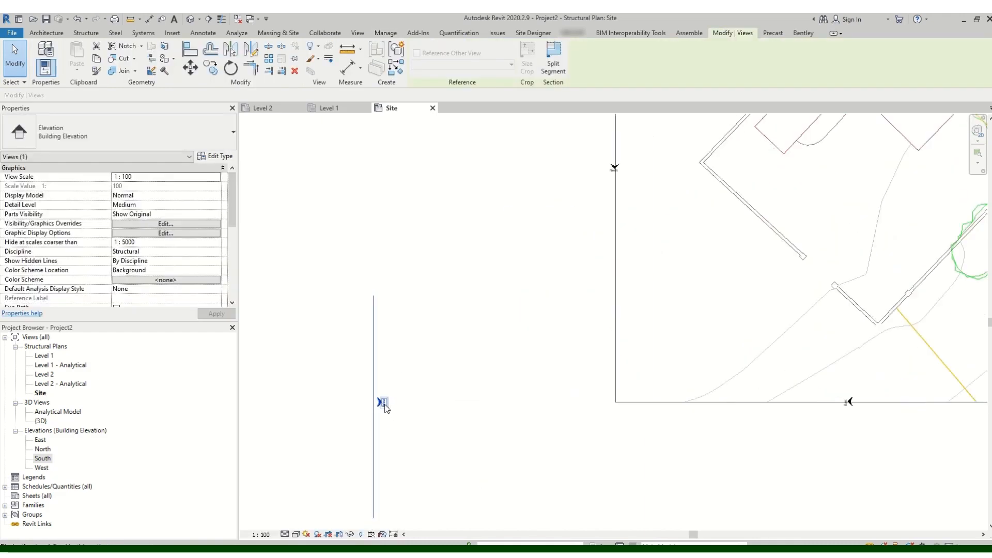
pyautogui.scroll(-4, 385, 408)
pyautogui.keyDown('ctrl'); pyautogui.click(516, 269); pyautogui.keyUp('ctrl')
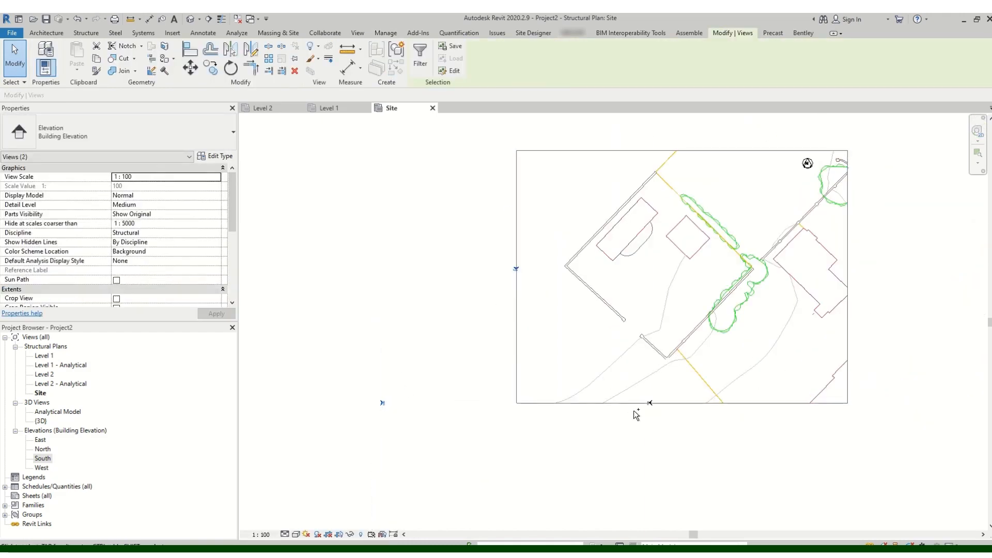
pyautogui.keyDown('ctrl'); pyautogui.click(650, 402); pyautogui.keyUp('ctrl')
pyautogui.scroll(-3, 567, 398)
pyautogui.keyDown('ctrl'); pyautogui.click(534, 481); pyautogui.keyUp('ctrl')
pyautogui.rightClick(535, 481)
pyautogui.moveTo(607, 296)
pyautogui.click(692, 297)
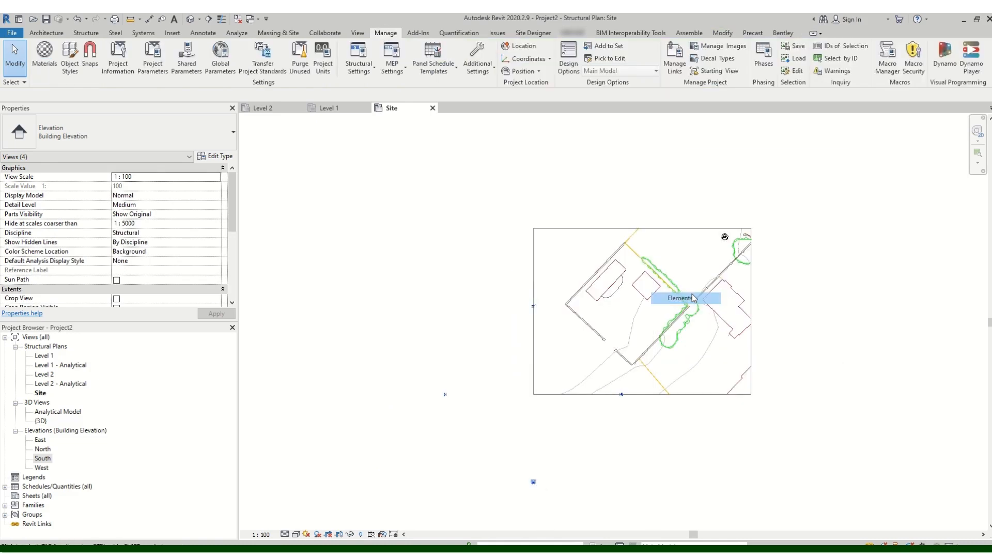
# - Examine the building outlines and surrounding boundary walls of the imported drawing on the Site plan
pyautogui.scroll(2, 739, 248)
pyautogui.scroll(-2, 420, 338)
pyautogui.moveTo(528, 336); pyautogui.dragTo(660, 281, button='middle')
pyautogui.scroll(3, 656, 277)
pyautogui.scroll(-1, 430, 368)
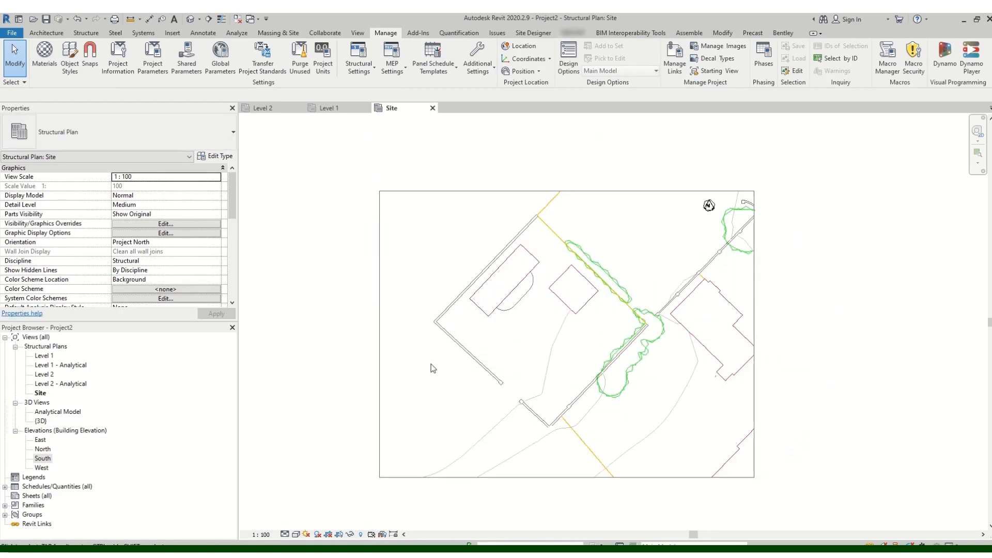
pyautogui.scroll(2, 566, 321)
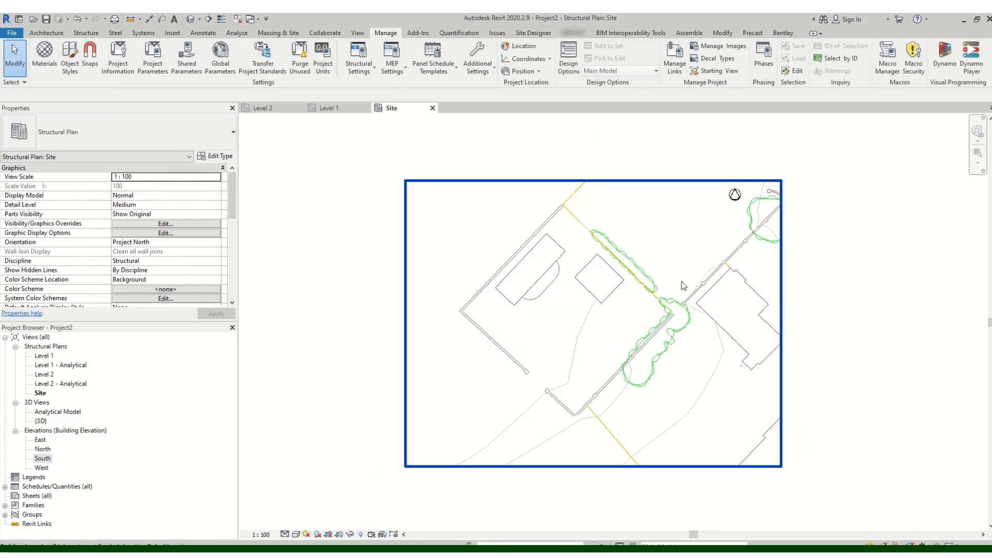
pyautogui.scroll(-1, 596, 326)
pyautogui.scroll(3, 550, 226)
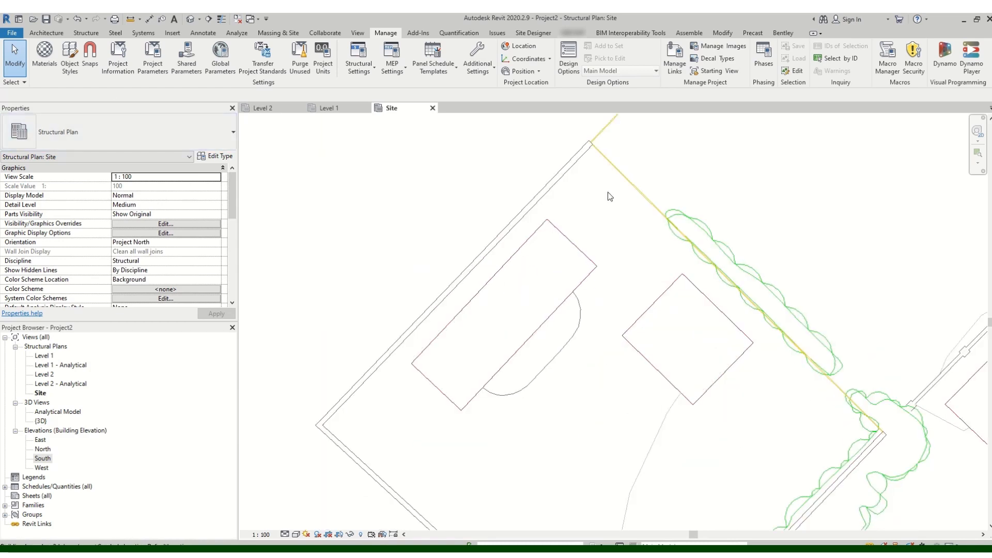
# - Create reference planes by picking the four sides of the long rectangular building, offset 5 outward from each side
pyautogui.click(86, 33)
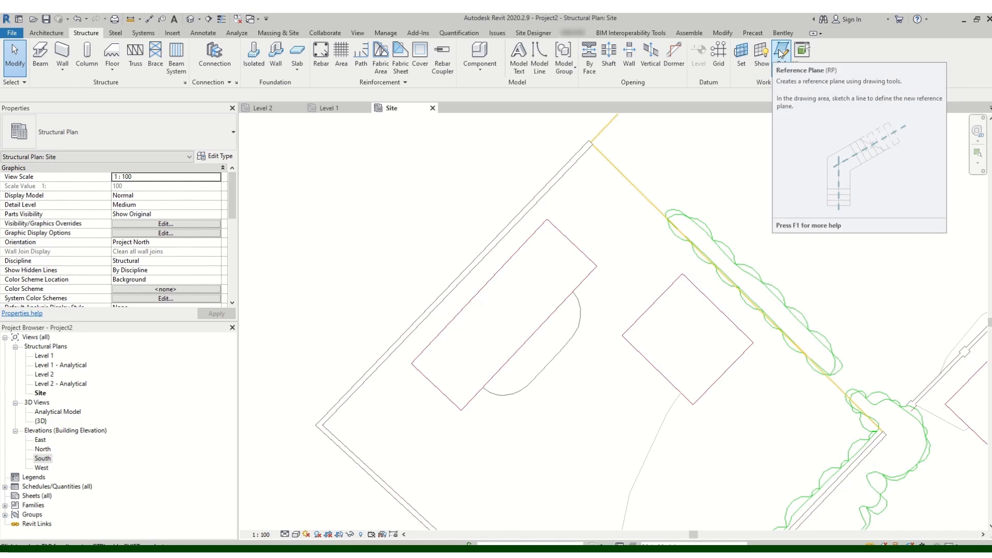
pyautogui.click(781, 52)
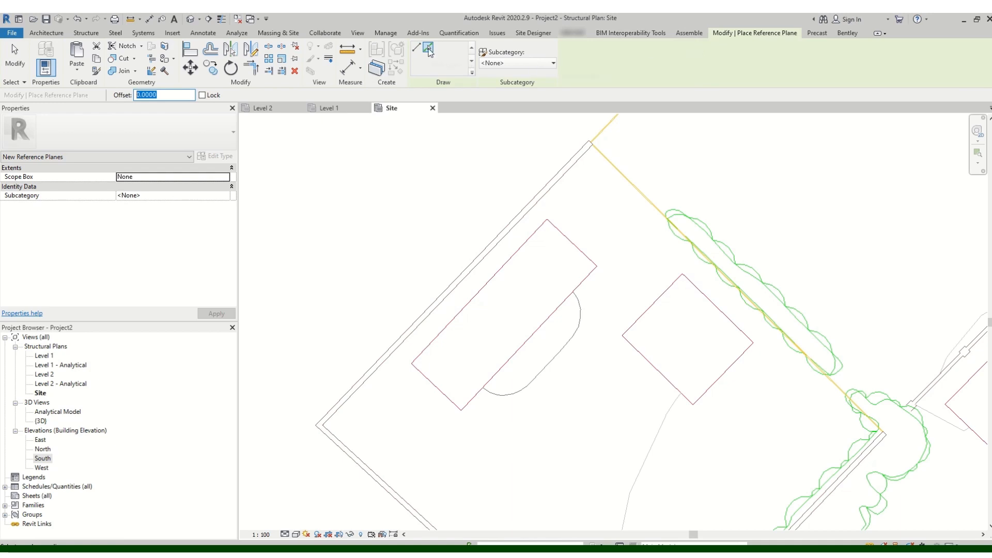
pyautogui.click(428, 48)
pyautogui.moveTo(155, 96); pyautogui.dragTo(129, 98)
pyautogui.write('5')
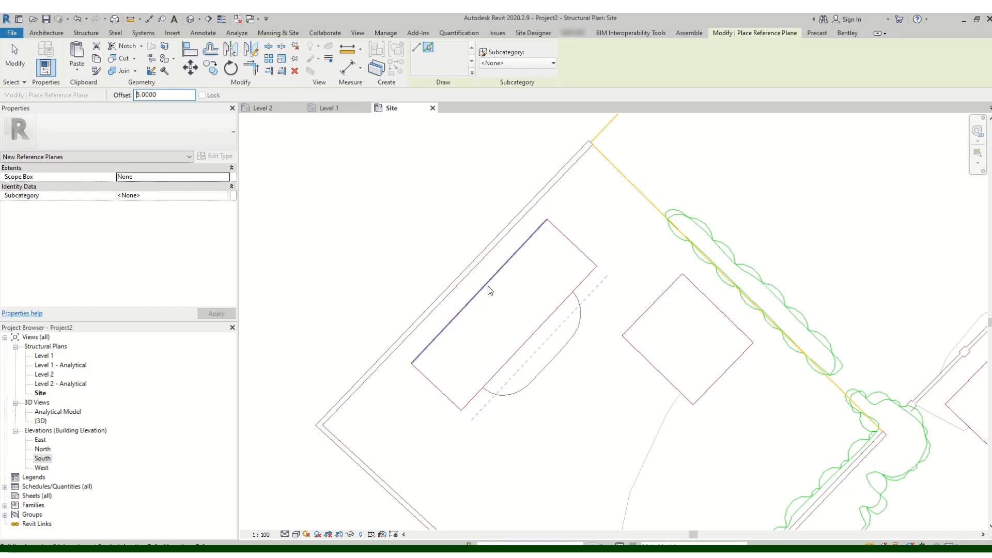
pyautogui.click(487, 285)
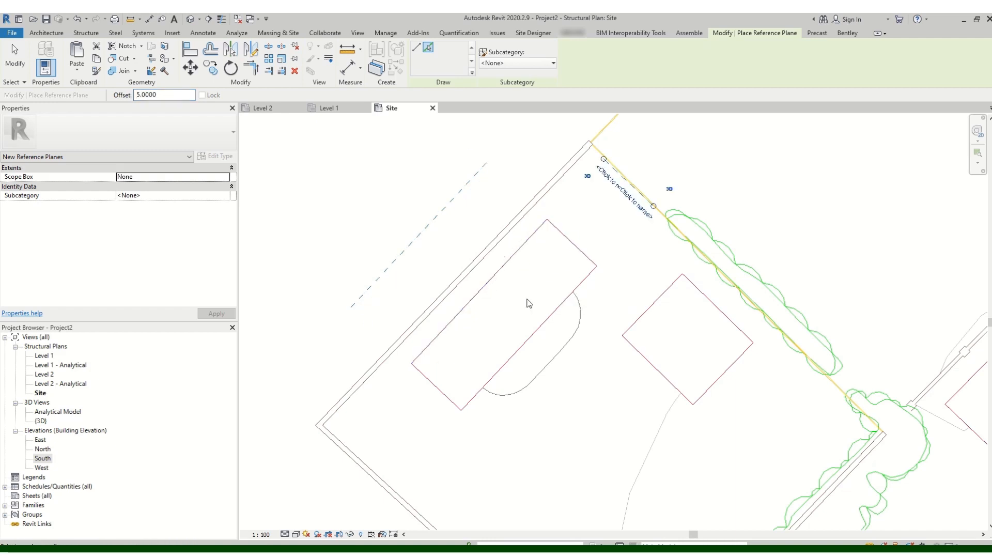
pyautogui.click(437, 392)
pyautogui.click(505, 366)
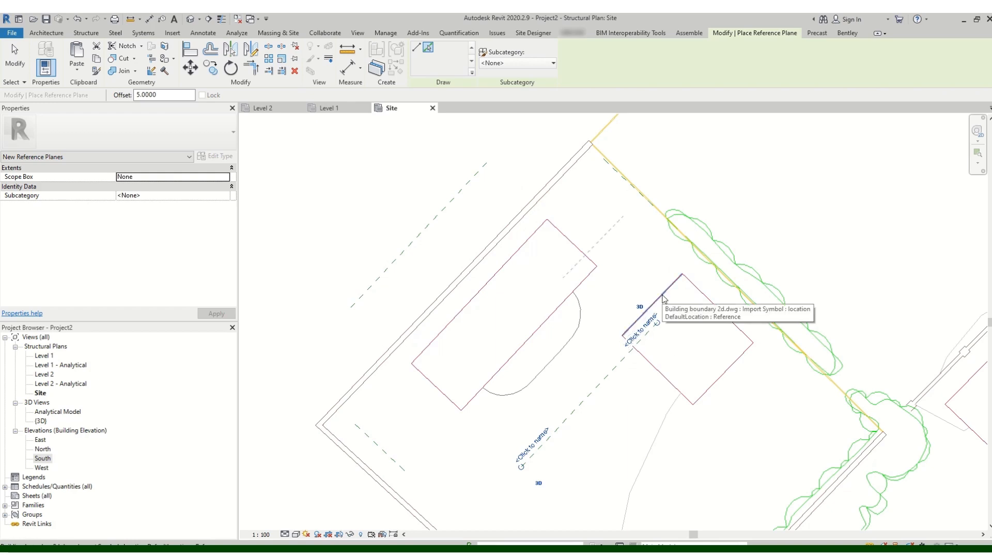
# - Set the reference plane offset to 2 and pick the four sides of the square building to place planes around it
pyautogui.click(162, 94)
pyautogui.write('5')
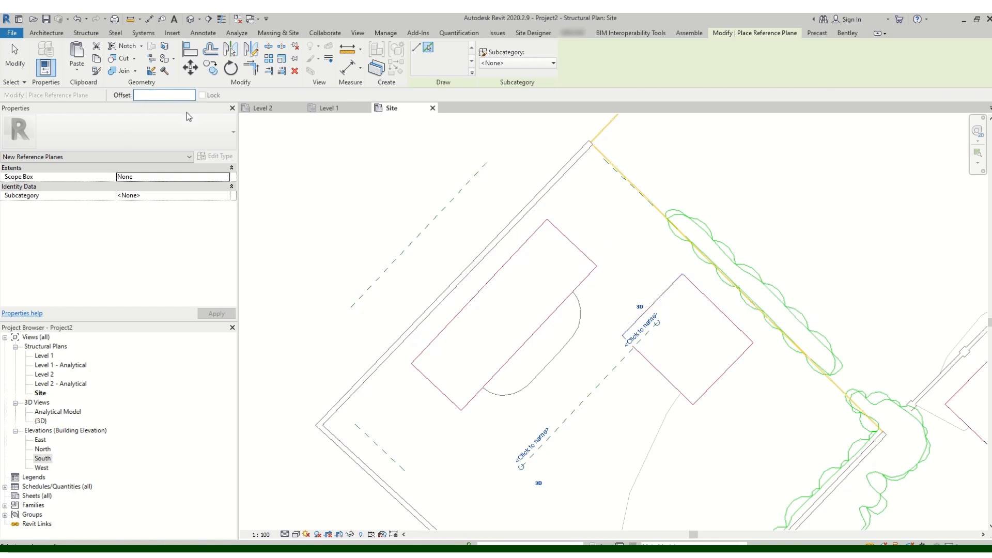
pyautogui.write('2')
pyautogui.click(666, 291)
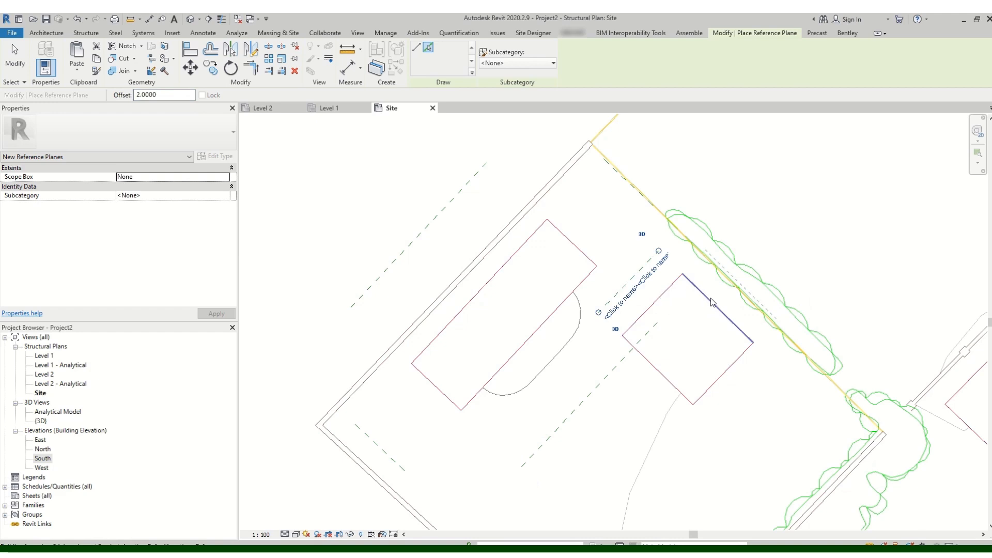
pyautogui.click(713, 304)
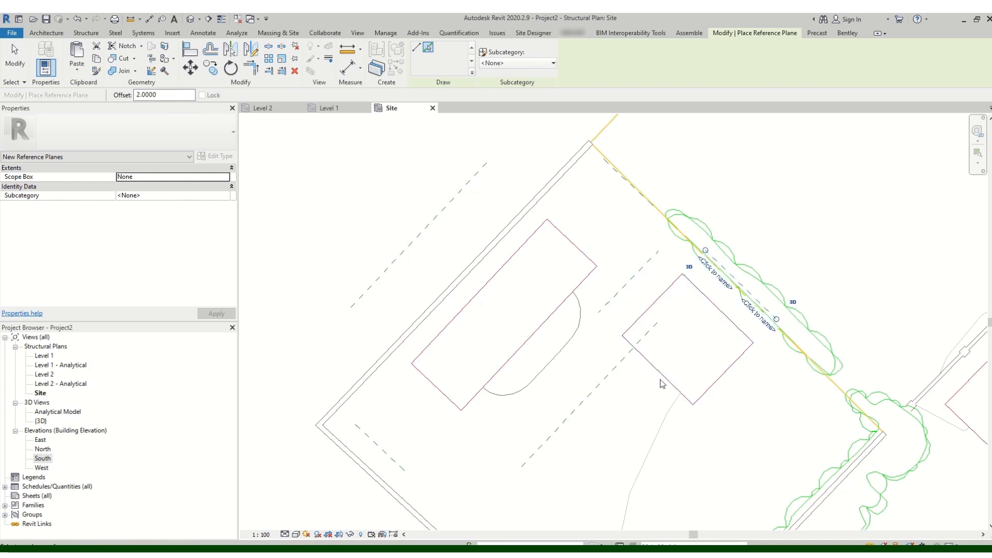
pyautogui.click(664, 380)
pyautogui.click(718, 374)
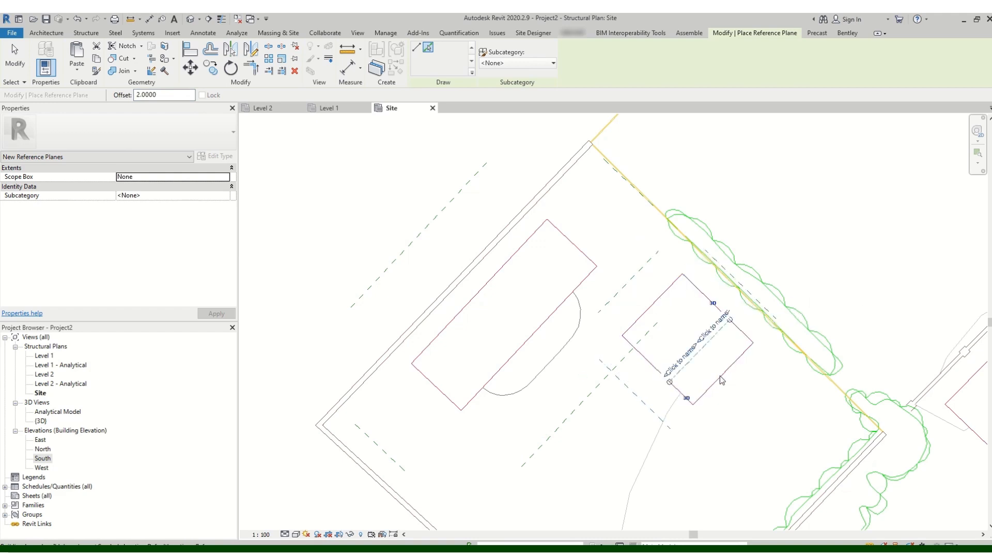
pyautogui.click(720, 377)
pyautogui.press('Escape')
pyautogui.press('Escape')
# - Delete the misplaced reference plane running through the inside of the square building
pyautogui.click(710, 345)
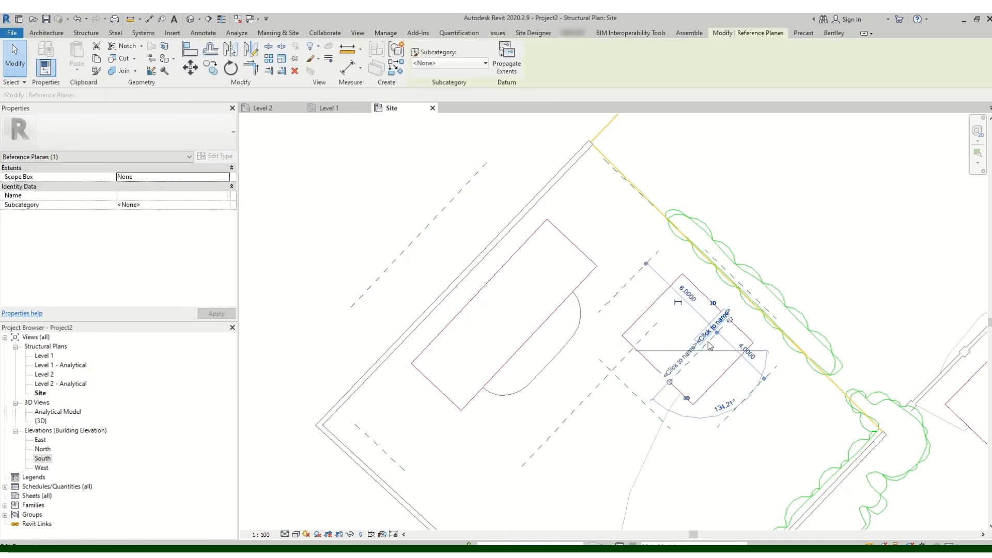
pyautogui.press('Delete')
pyautogui.scroll(-2, 404, 236)
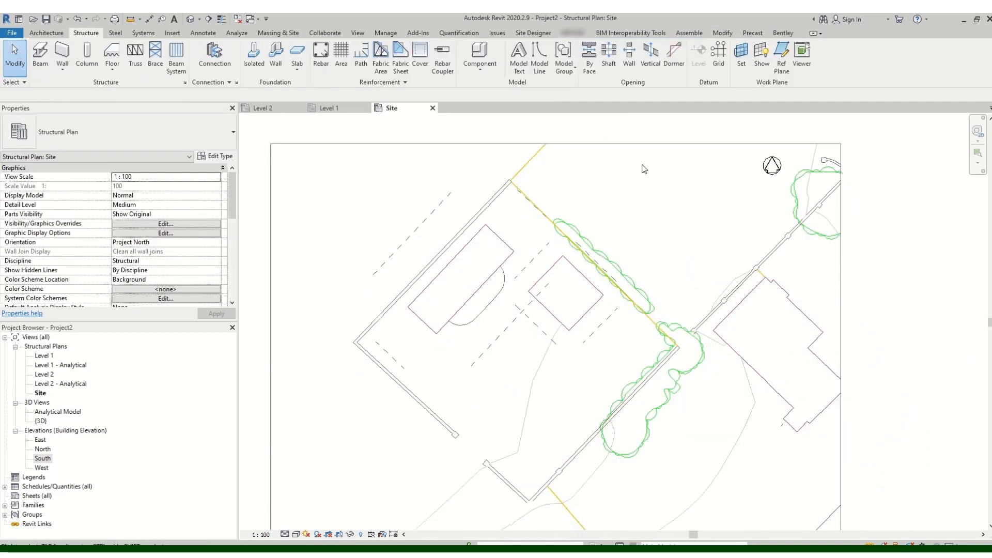
# - Draw a section between the endpoints of the reference plane outside the northwest boundary wall, facing the long rectangular building
pyautogui.click(209, 20)
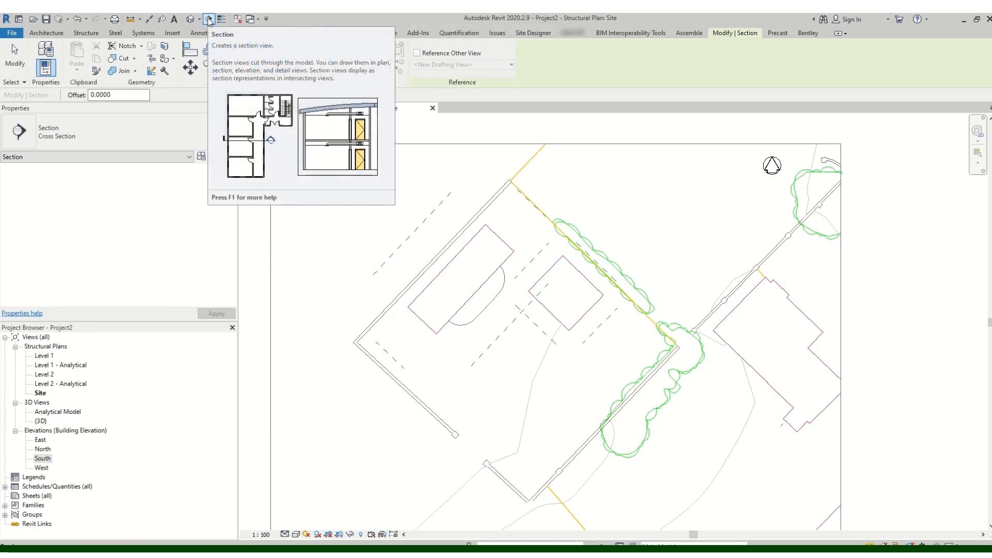
pyautogui.click(452, 193)
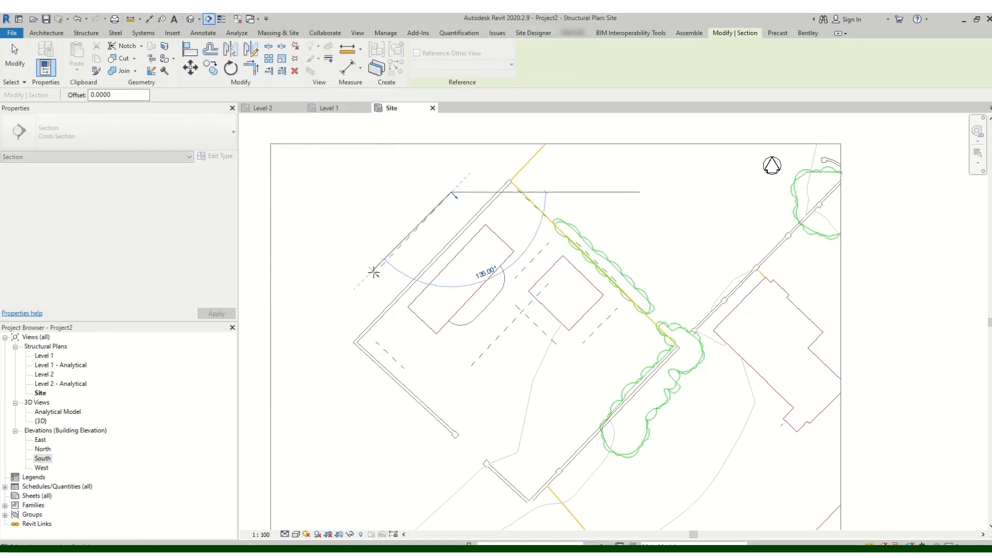
pyautogui.scroll(2, 375, 268)
pyautogui.scroll(2, 375, 268)
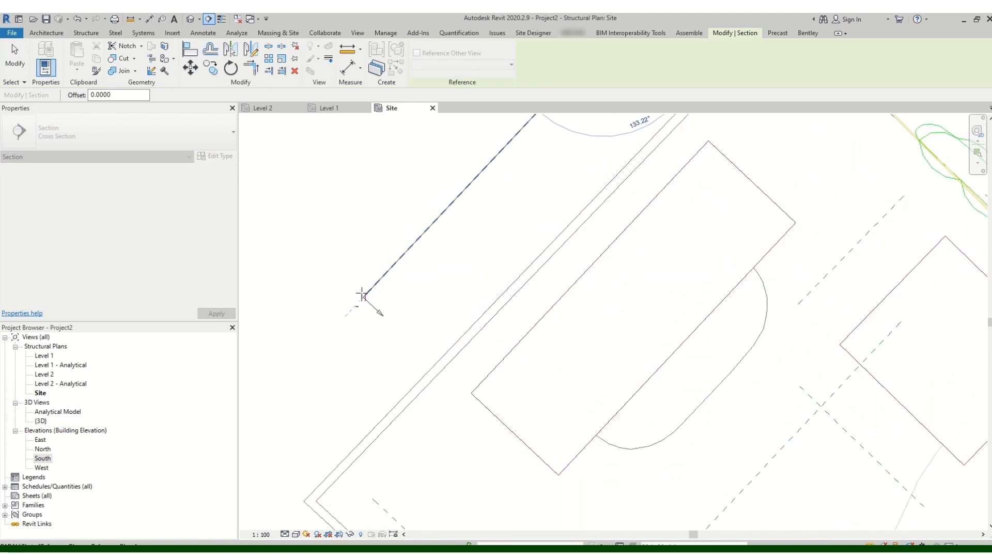
pyautogui.scroll(2, 366, 294)
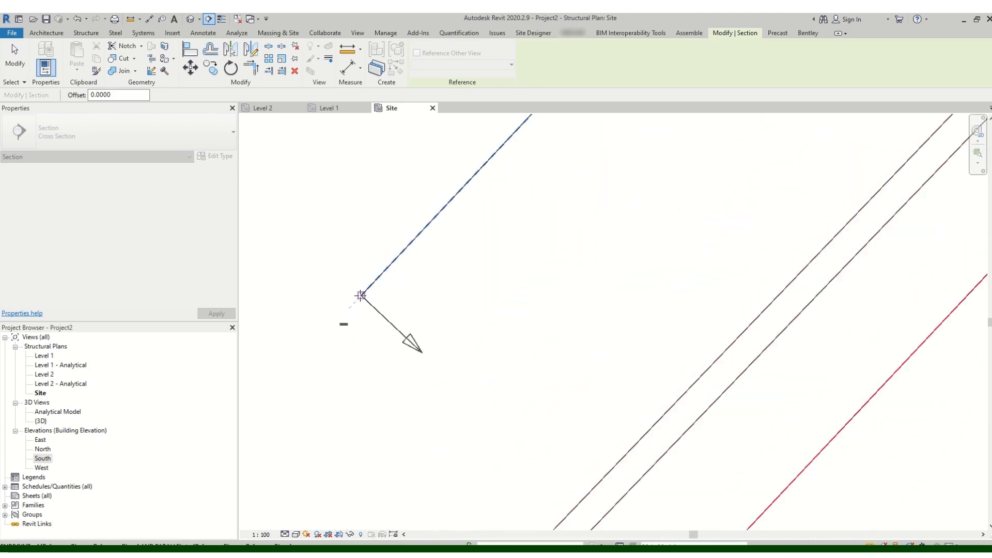
pyautogui.scroll(-3, 363, 292)
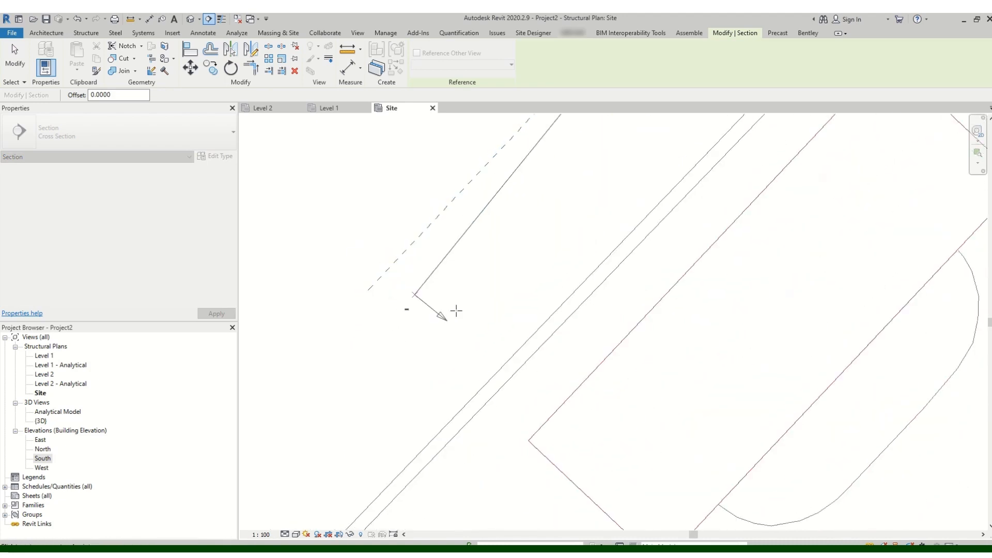
pyautogui.scroll(3, 398, 295)
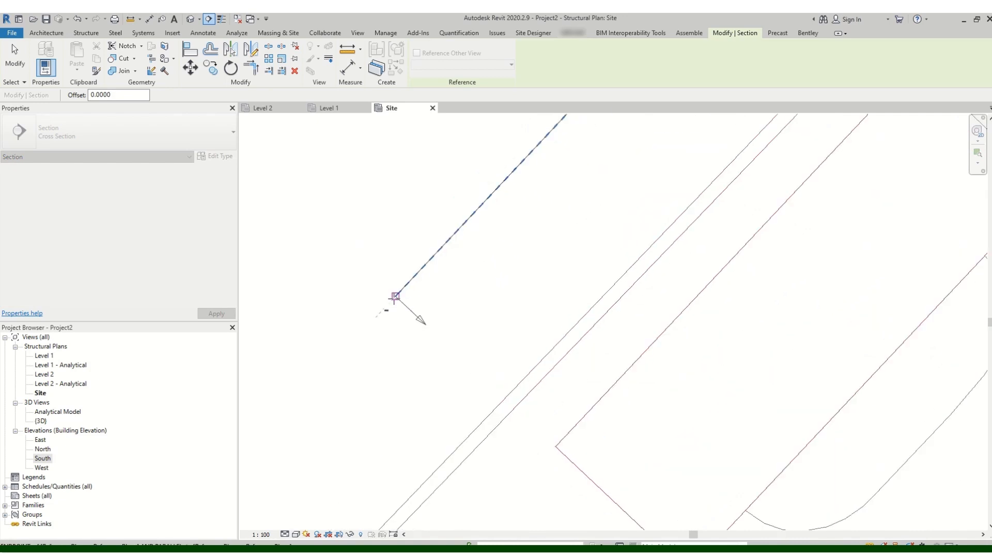
pyautogui.scroll(5, 396, 296)
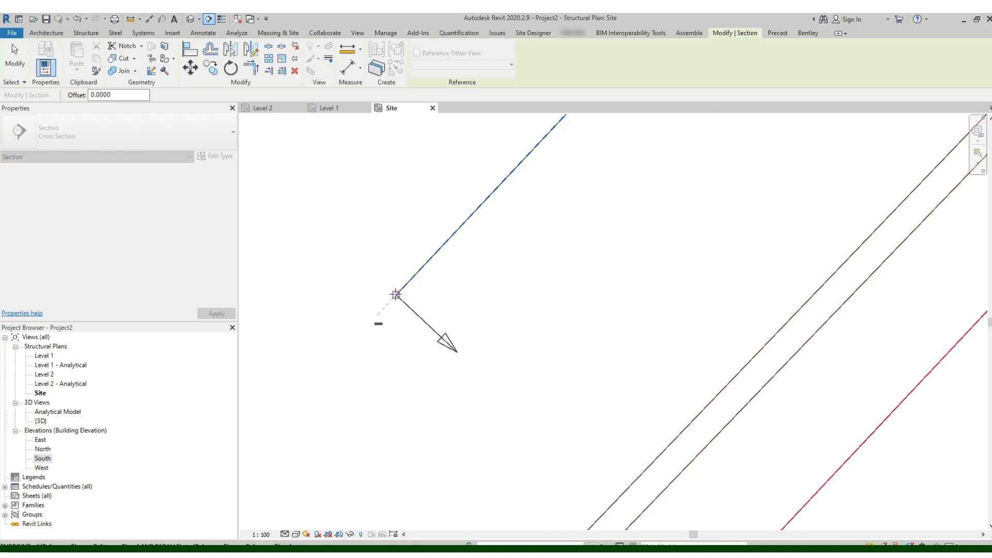
pyautogui.scroll(-1, 396, 293)
pyautogui.scroll(-1, 396, 295)
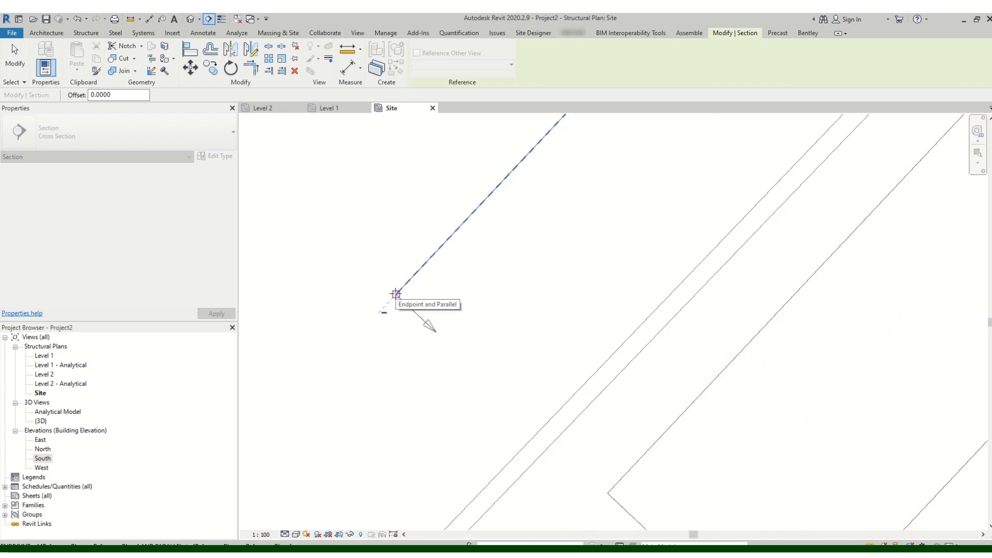
pyautogui.click(397, 295)
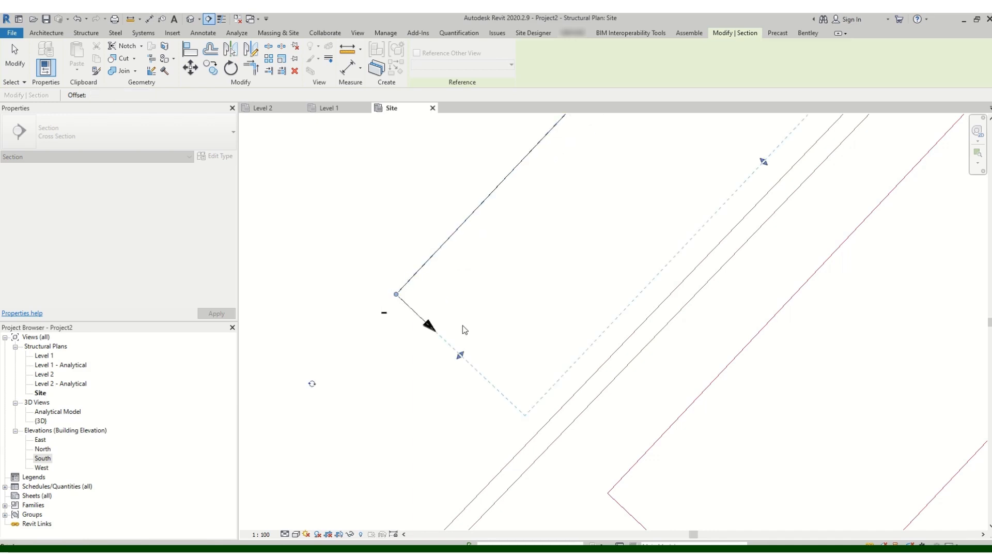
pyautogui.scroll(-4, 455, 324)
pyautogui.press('Escape')
pyautogui.press('Escape')
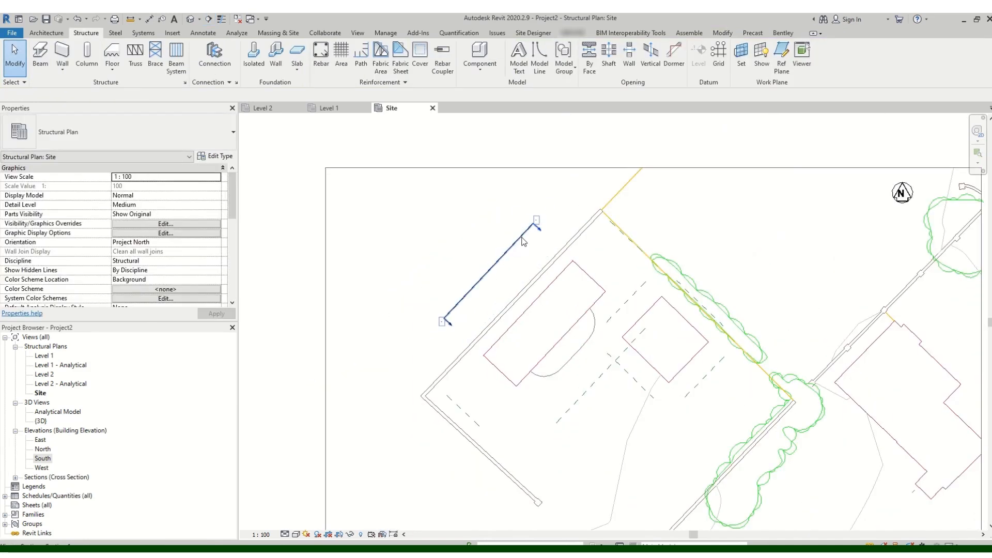
# - Change the new section's type from Cross Section to Building Section
pyautogui.scroll(2, 522, 243)
pyautogui.click(524, 236)
pyautogui.click(129, 137)
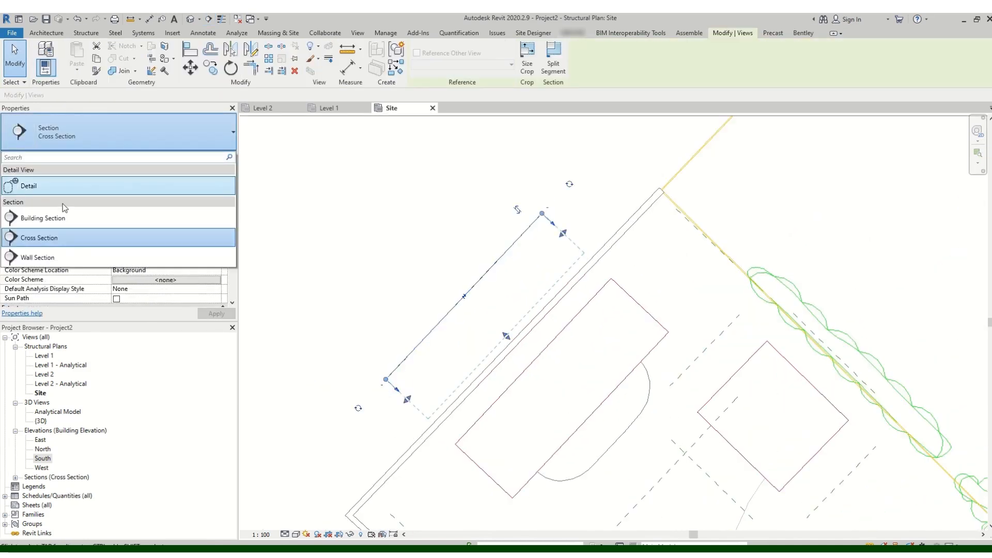
pyautogui.click(42, 219)
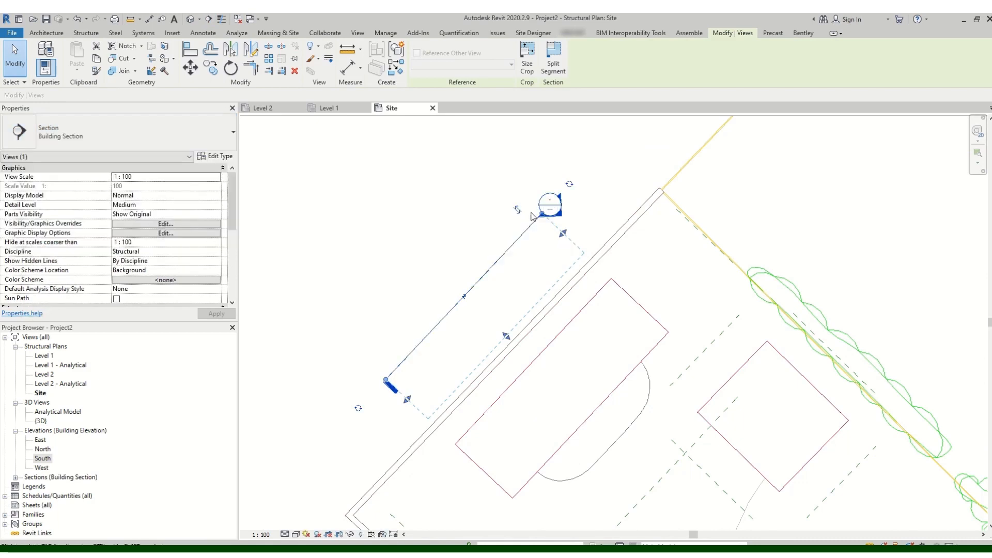
# - Extend both ends of the building section line beyond the ends of its reference plane
pyautogui.moveTo(540, 214); pyautogui.dragTo(585, 168)
pyautogui.scroll(-2, 532, 207)
pyautogui.moveTo(421, 339); pyautogui.dragTo(380, 387)
pyautogui.scroll(-1, 500, 310)
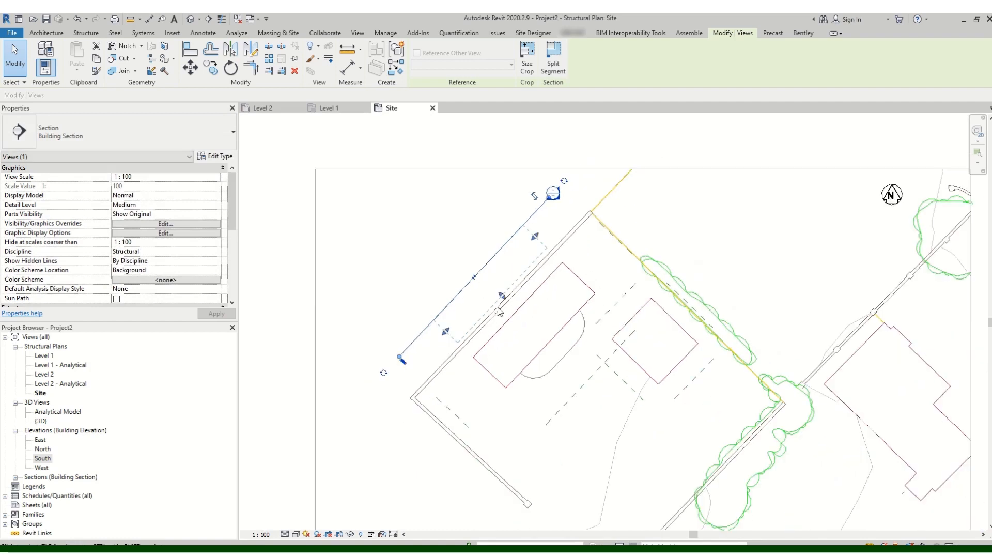
# - Extend the northwest section's far clip boundary across the long rectangular building to an offset of about 10.88
pyautogui.scroll(2, 500, 311)
pyautogui.scroll(-1, 566, 188)
pyautogui.scroll(1, 504, 240)
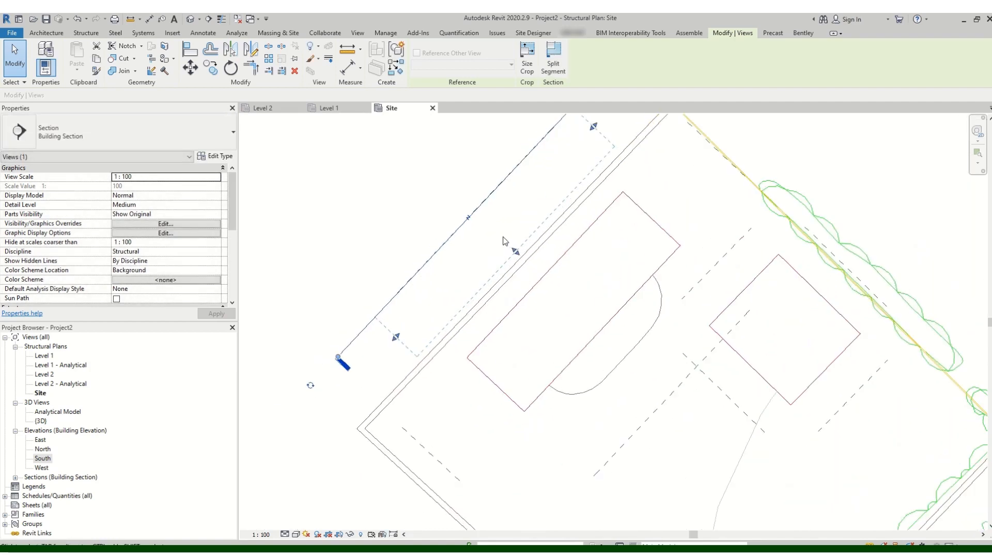
pyautogui.scroll(-1, 501, 235)
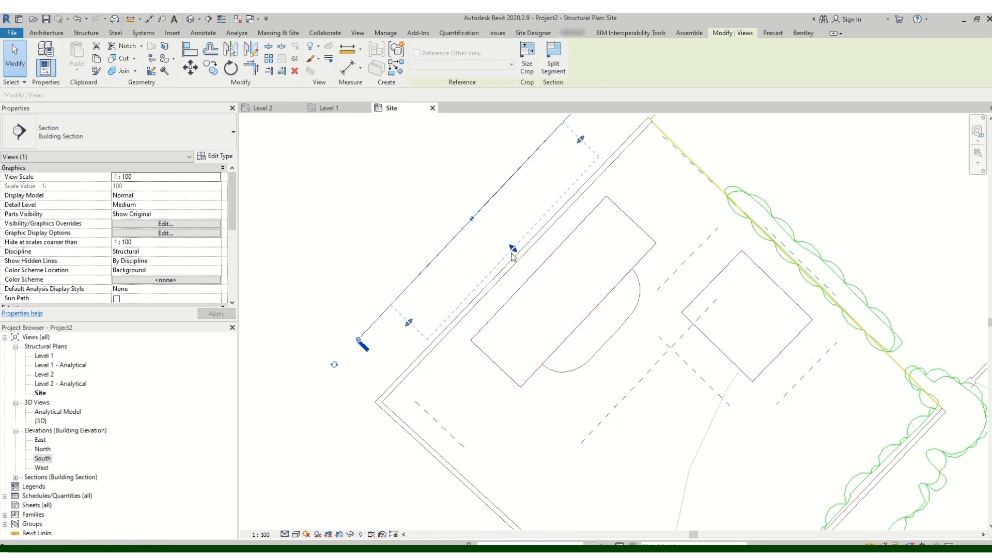
pyautogui.scroll(-4, 178, 249)
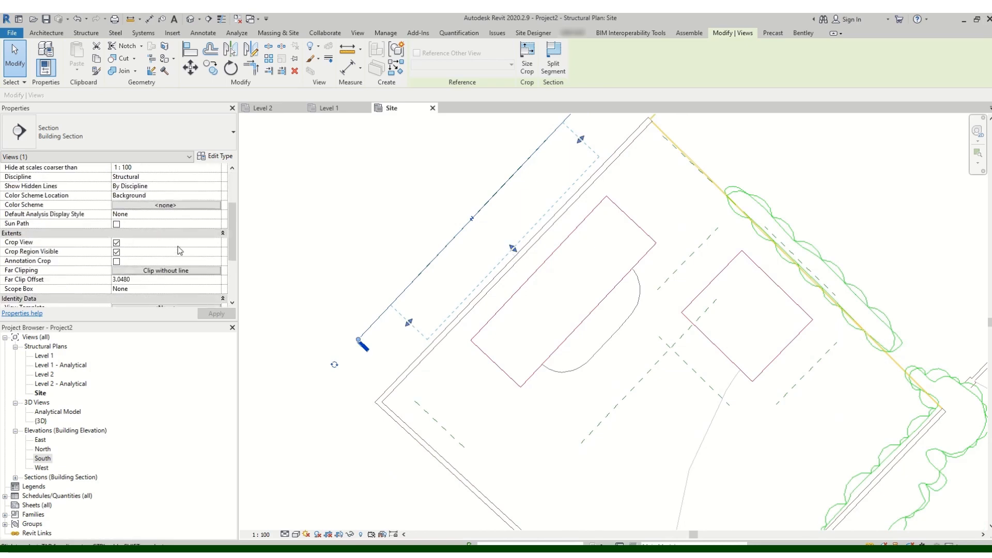
pyautogui.scroll(1, 293, 238)
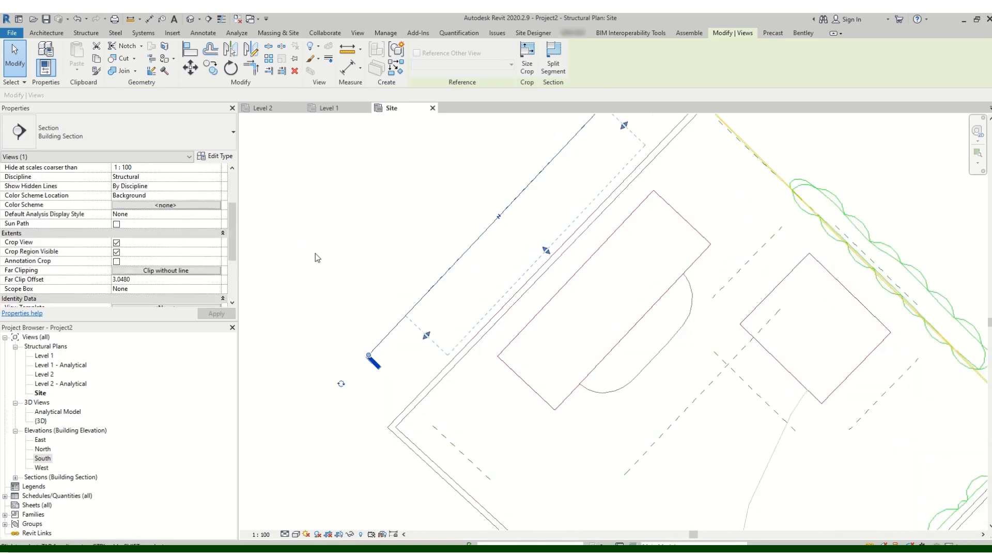
pyautogui.moveTo(546, 252); pyautogui.dragTo(656, 353)
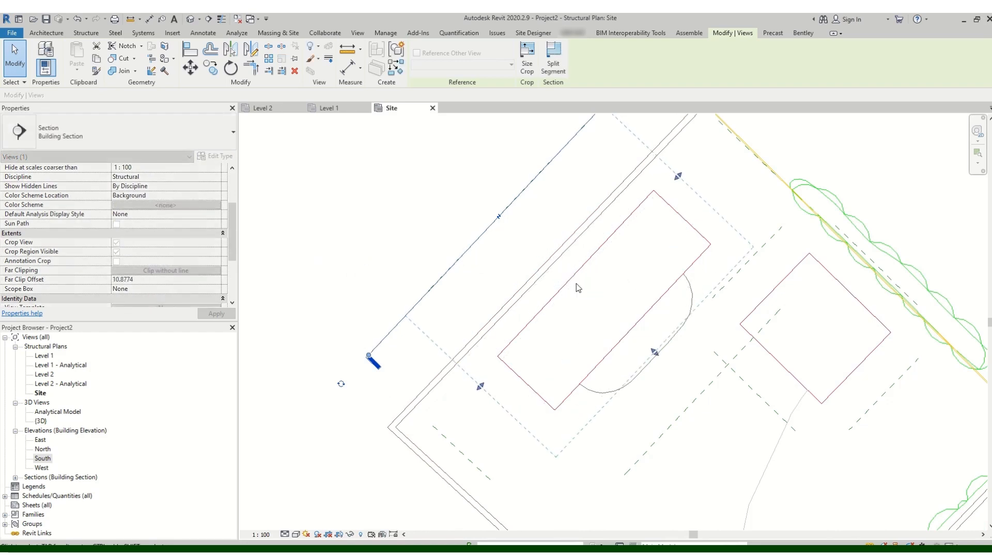
pyautogui.click(495, 278)
# - View the far clipping options of the northwest building section and close them without changing anything
pyautogui.scroll(-1, 477, 286)
pyautogui.scroll(2, 631, 217)
pyautogui.scroll(-1, 173, 239)
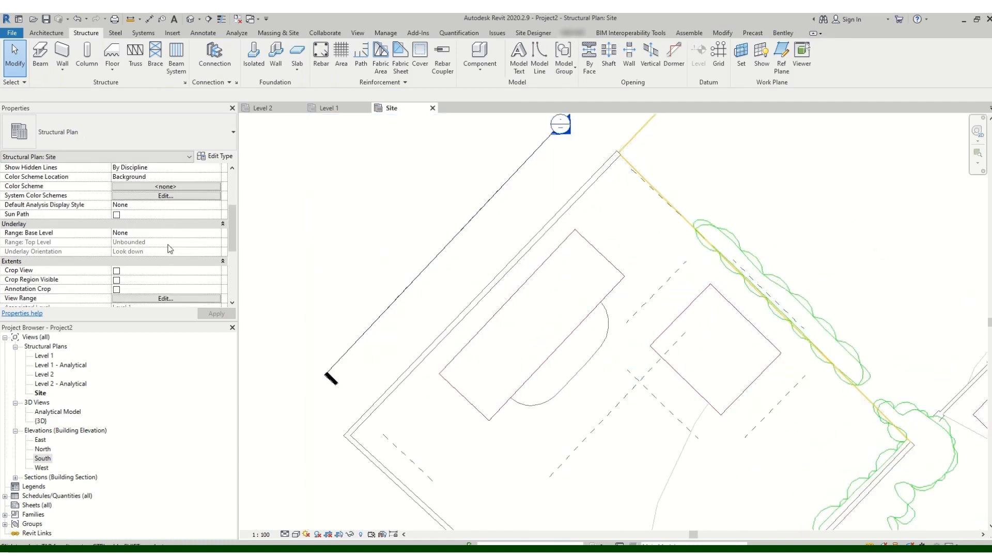
pyautogui.click(354, 355)
pyautogui.scroll(-2, 182, 208)
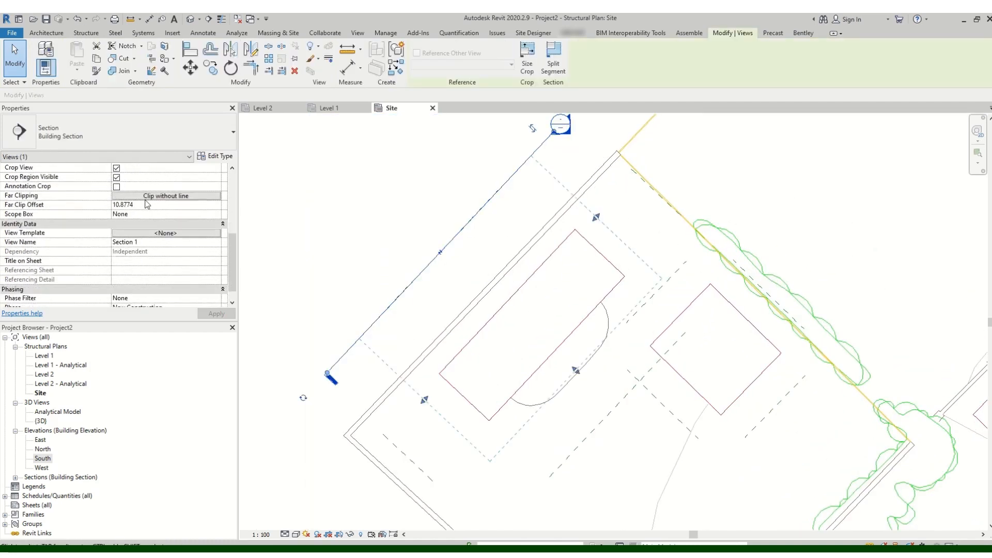
pyautogui.click(150, 199)
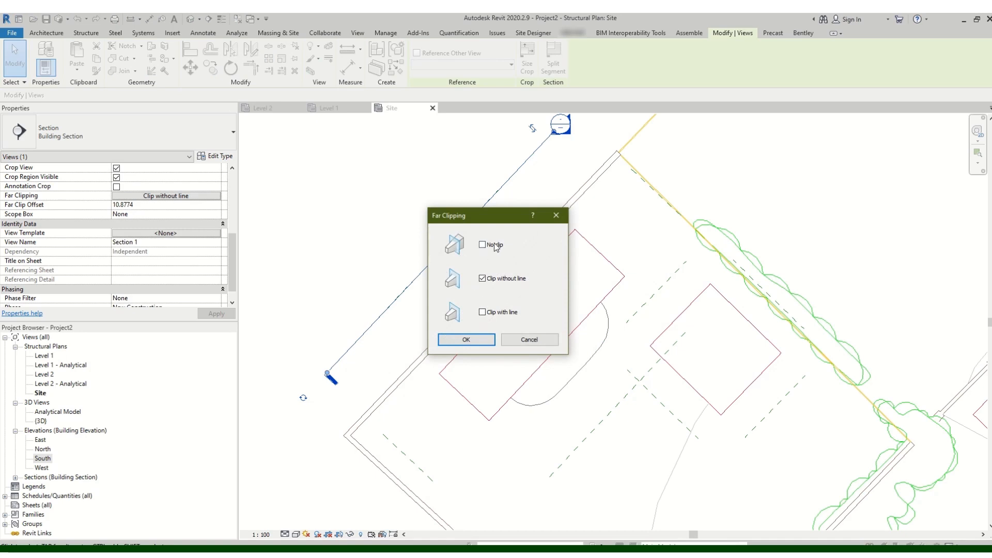
pyautogui.click(561, 213)
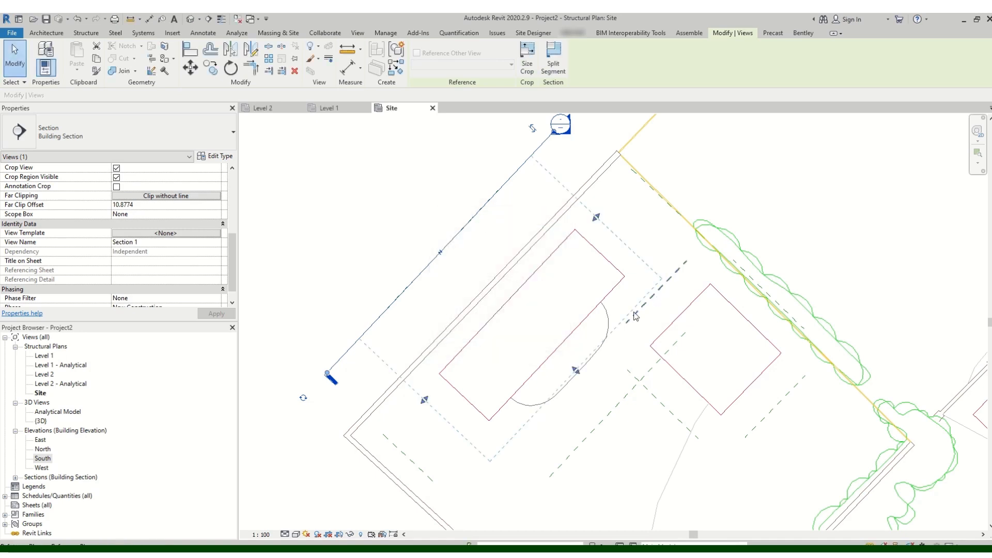
pyautogui.scroll(-1, 573, 252)
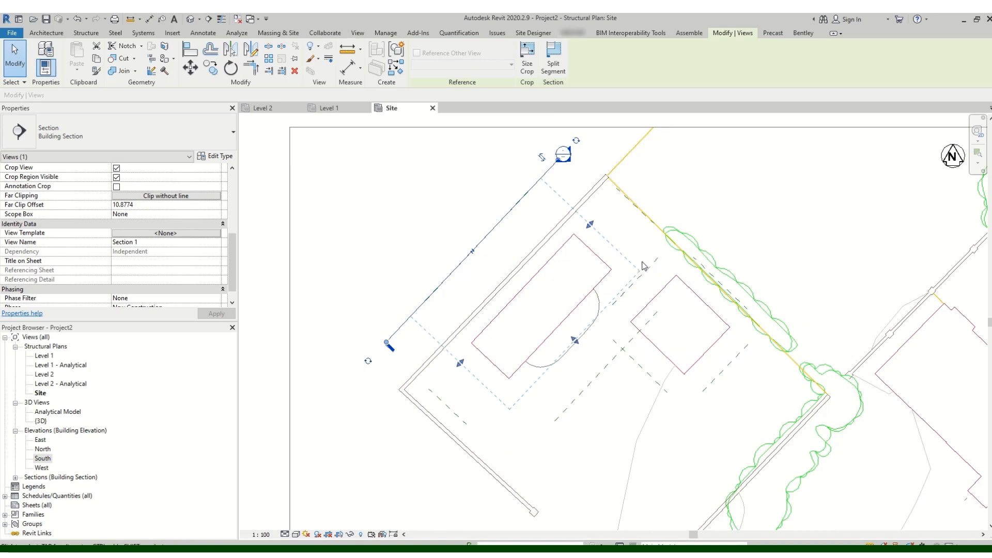
# - Draw a Building Section between the endpoints of the reference plane northeast of the long rectangular building
pyautogui.click(208, 19)
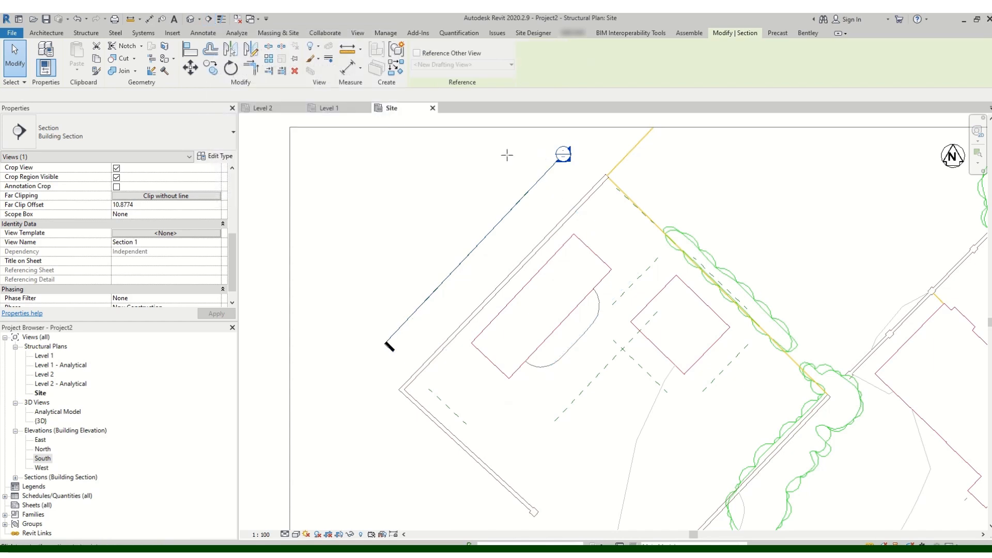
pyautogui.scroll(5, 622, 182)
pyautogui.click(652, 186)
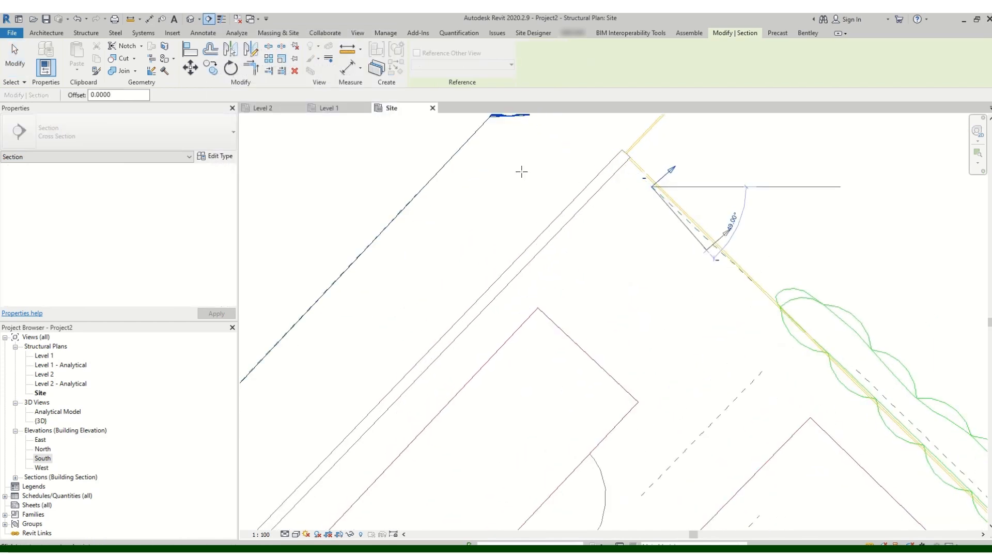
pyautogui.press('Escape')
pyautogui.click(154, 142)
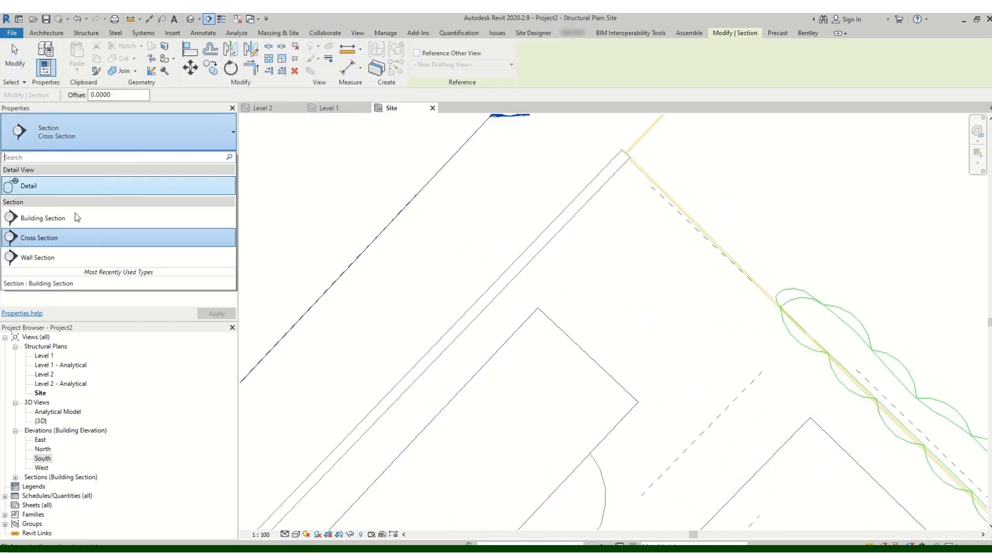
pyautogui.click(75, 214)
pyautogui.click(651, 187)
pyautogui.click(752, 281)
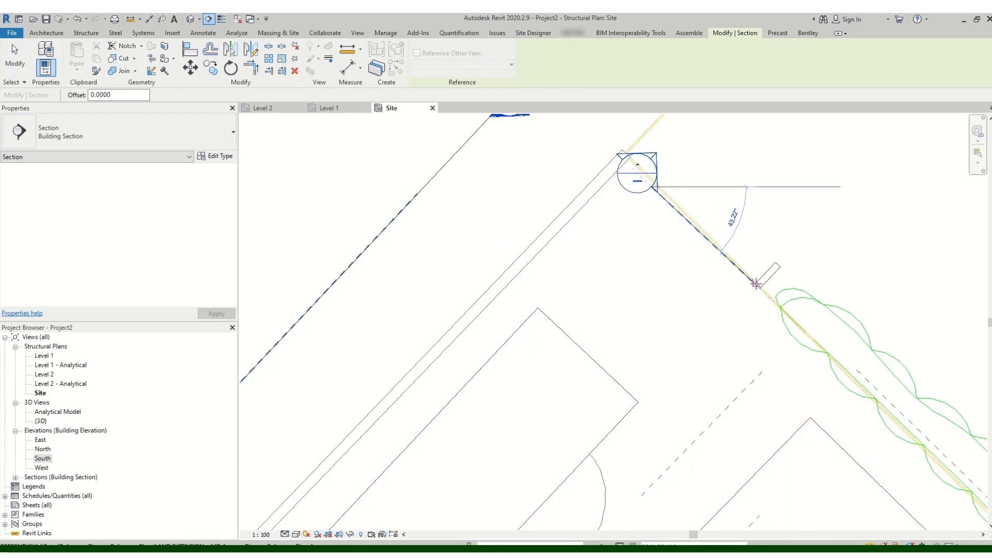
pyautogui.press('Escape')
# - Flip the northeast section to face the long rectangular building and extend its far clip boundary past the building's far end
pyautogui.scroll(-2, 799, 261)
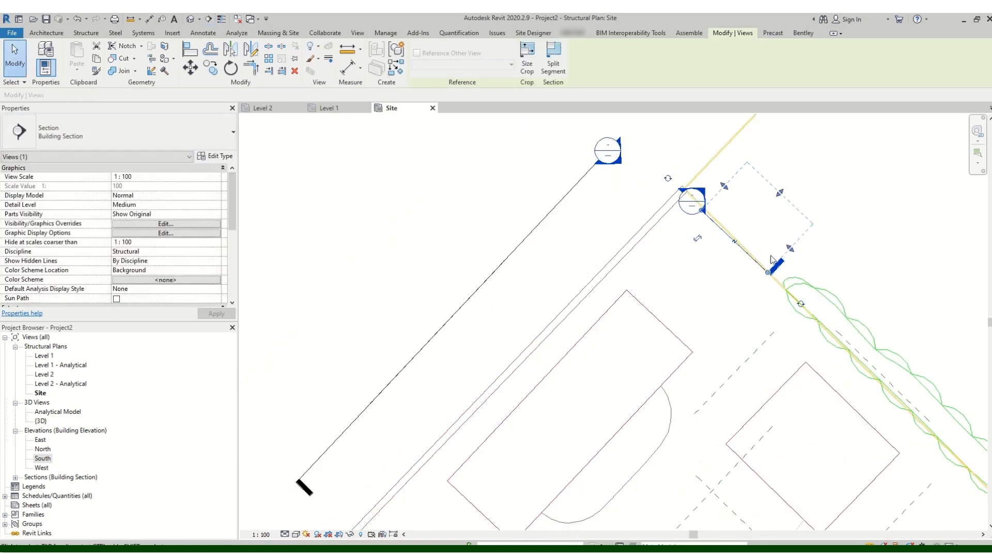
pyautogui.scroll(2, 779, 192)
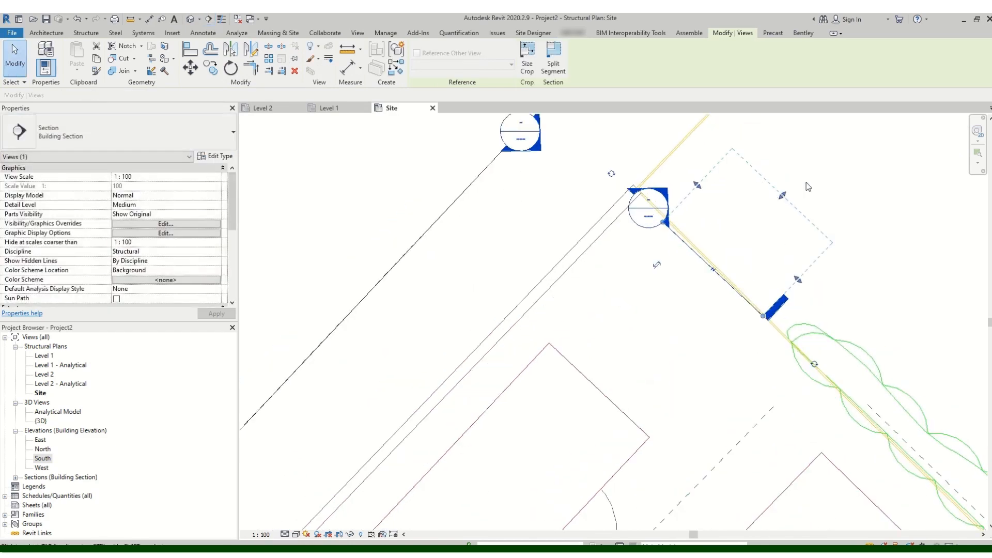
pyautogui.click(656, 266)
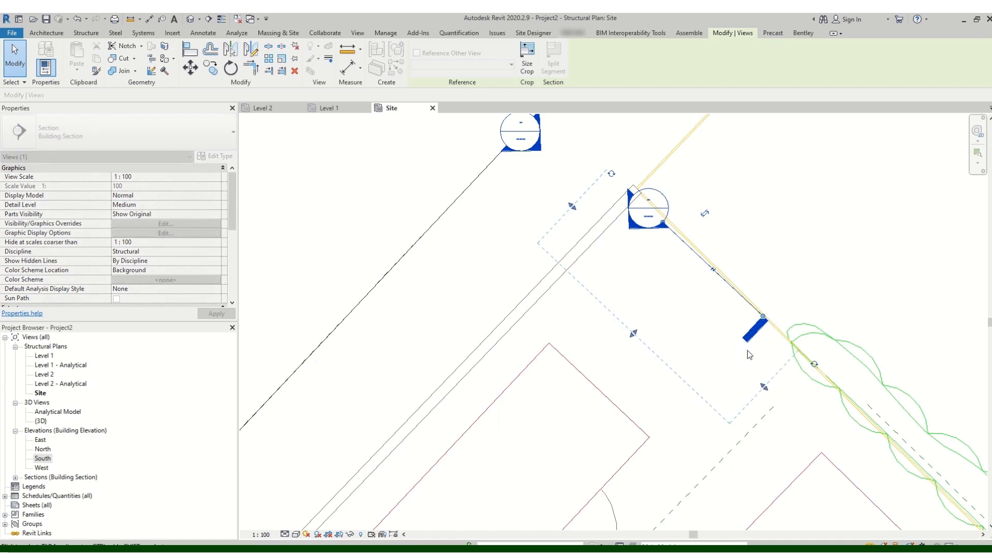
pyautogui.scroll(-3, 640, 255)
pyautogui.scroll(-3, 601, 332)
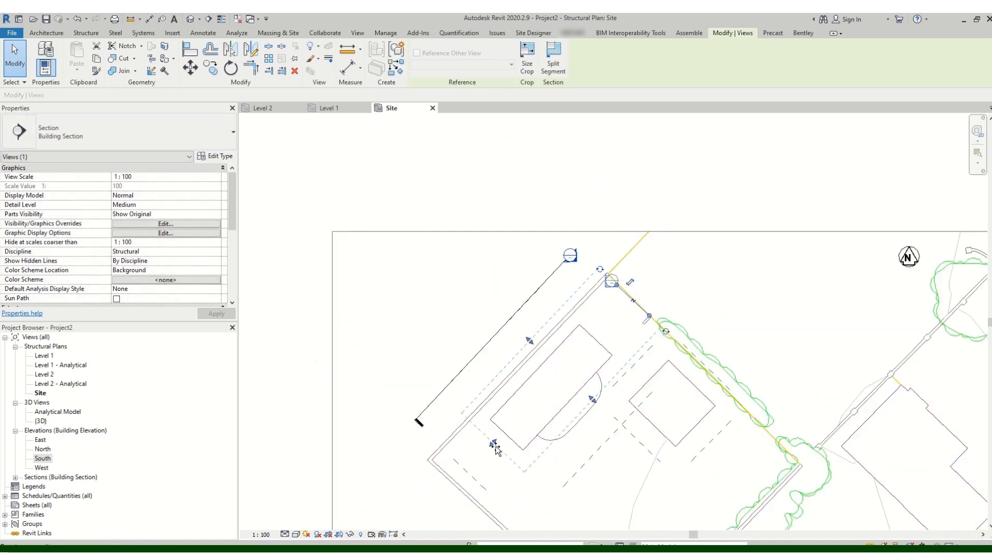
pyautogui.press('Escape')
# - Draw a Building Section along the reference plane southwest of the long rectangular building
pyautogui.scroll(3, 542, 414)
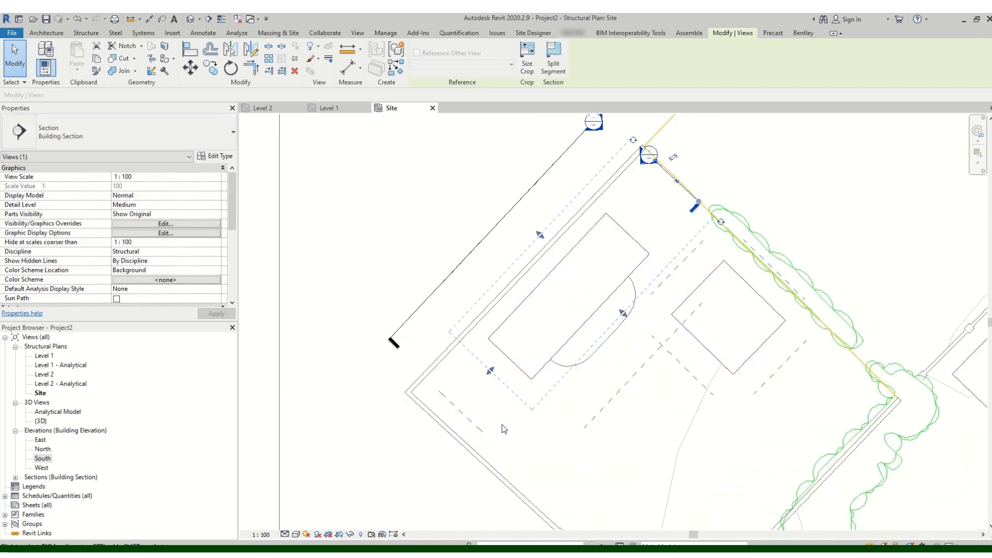
pyautogui.click(209, 18)
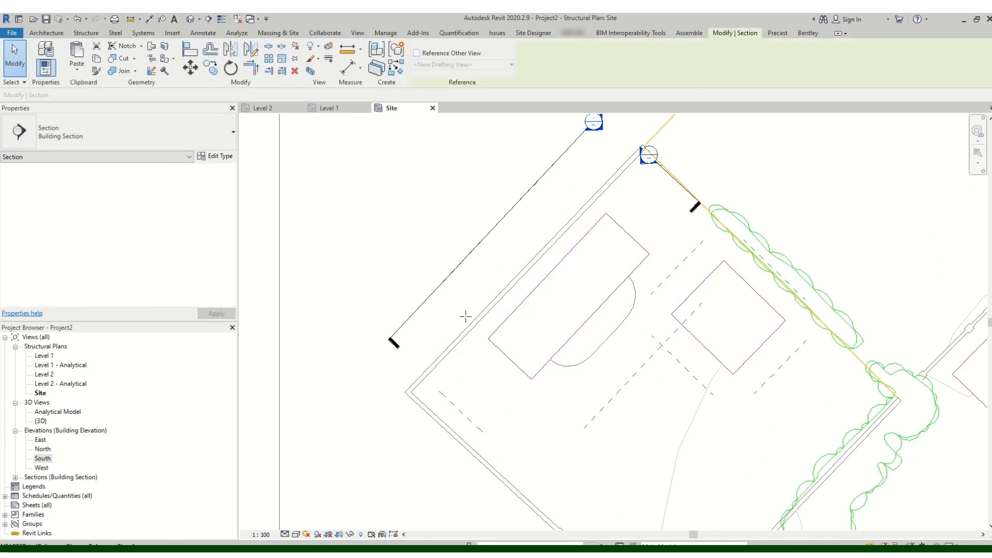
pyautogui.click(440, 391)
pyautogui.click(491, 441)
pyautogui.scroll(3, 528, 455)
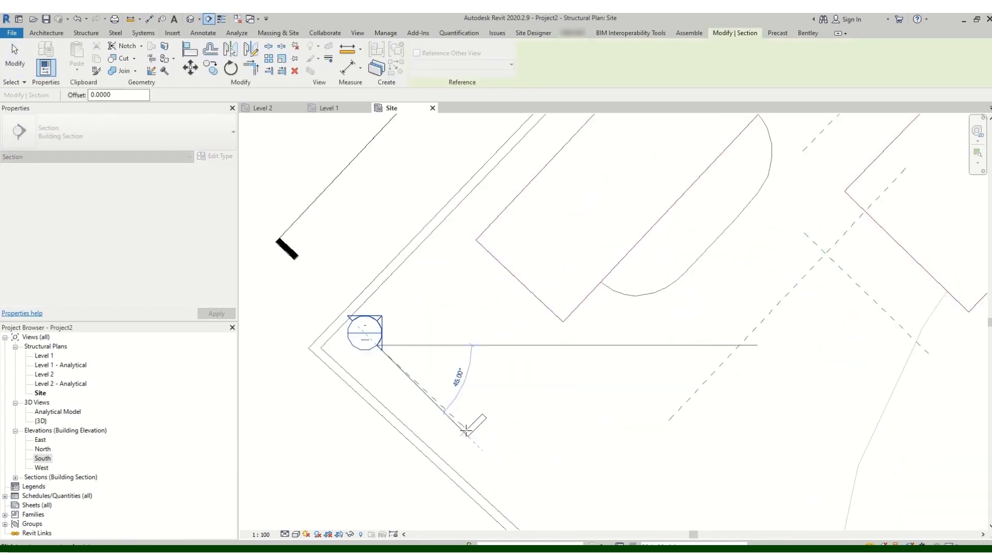
pyautogui.press('Escape')
# - Extend the southwest section's far clip boundary past the northeast end of the long rectangular building
pyautogui.scroll(-3, 521, 423)
pyautogui.moveTo(499, 360); pyautogui.dragTo(684, 164)
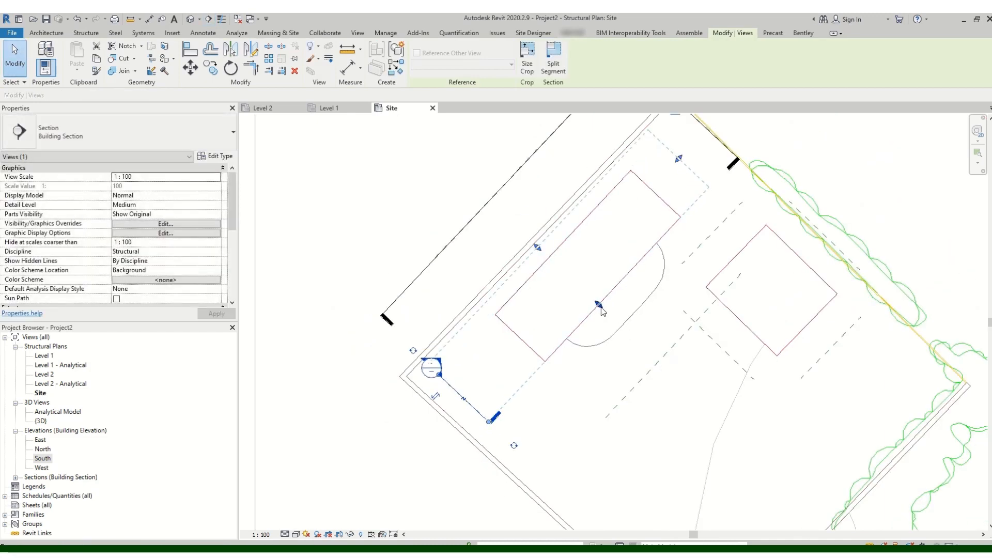
pyautogui.click(477, 377)
pyautogui.scroll(-2, 478, 373)
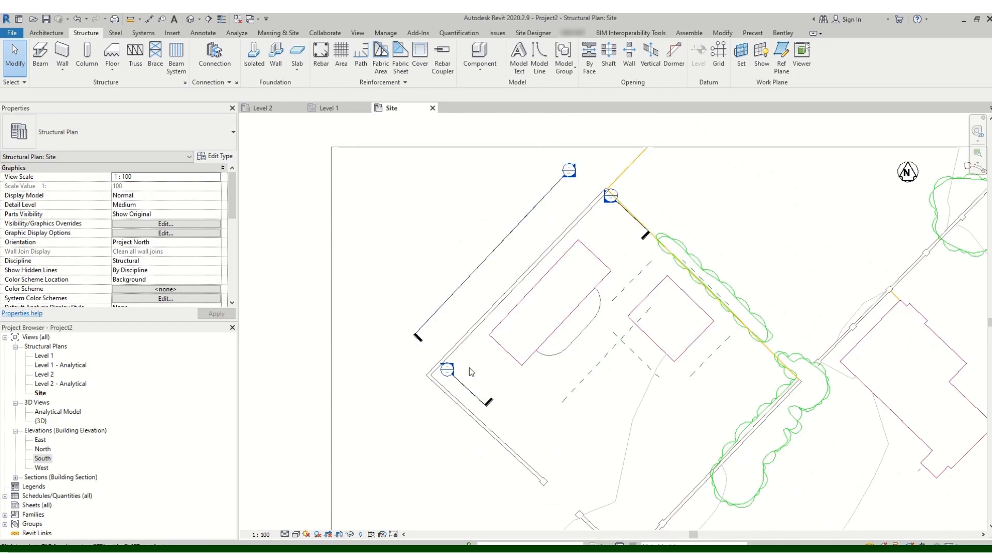
# - Draw a Building Section between the endpoints of the long reference plane southeast of the long rectangular building
pyautogui.scroll(2, 611, 277)
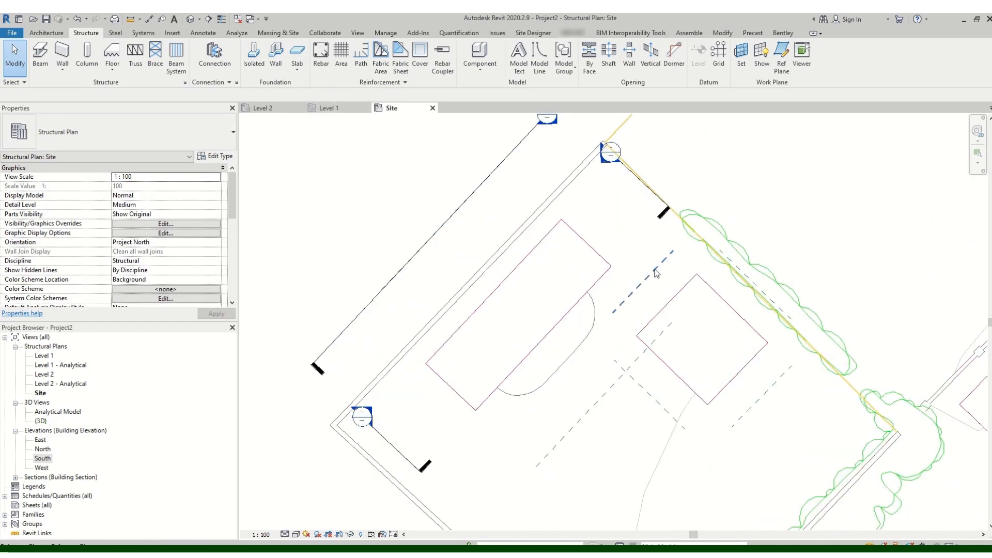
pyautogui.scroll(1, 649, 353)
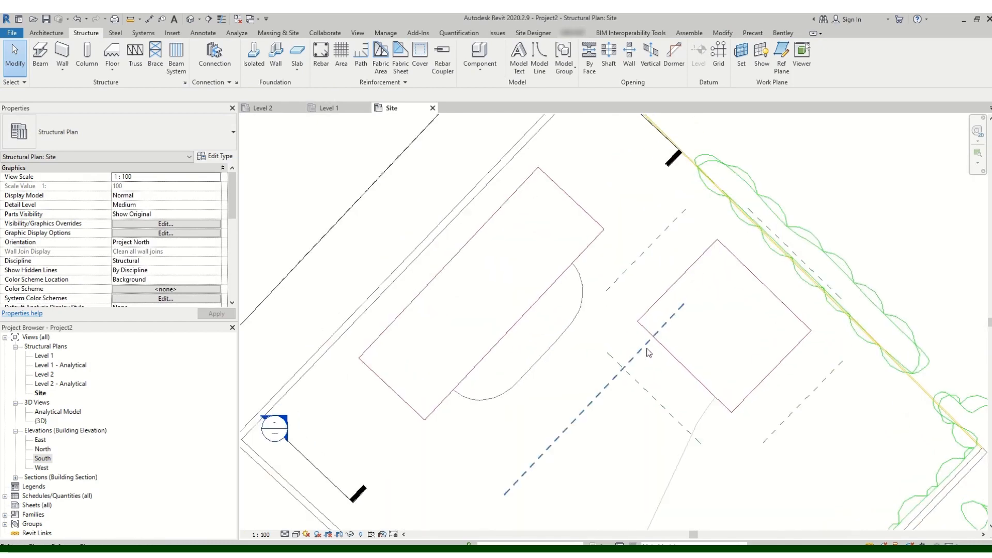
pyautogui.scroll(-2, 647, 349)
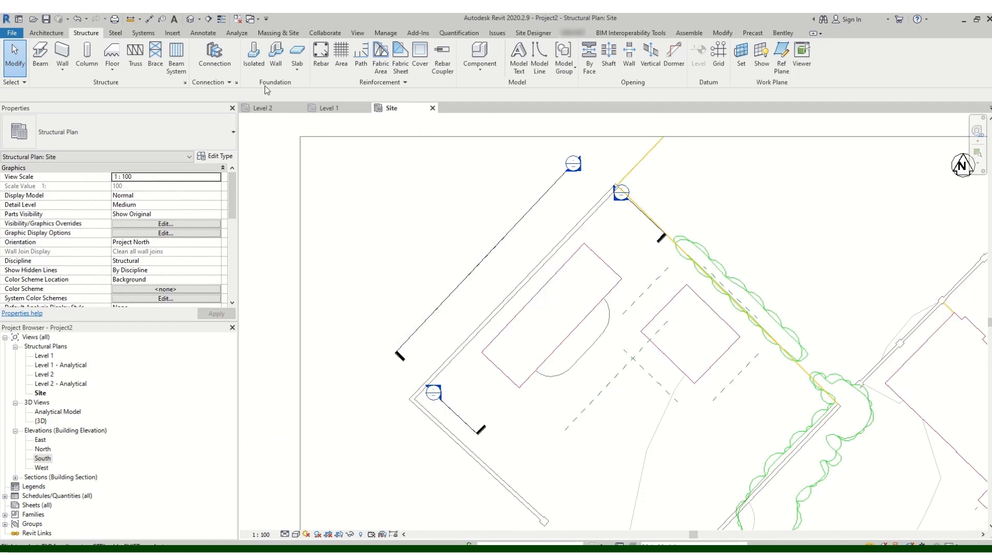
pyautogui.click(209, 18)
pyautogui.scroll(1, 635, 314)
pyautogui.click(678, 335)
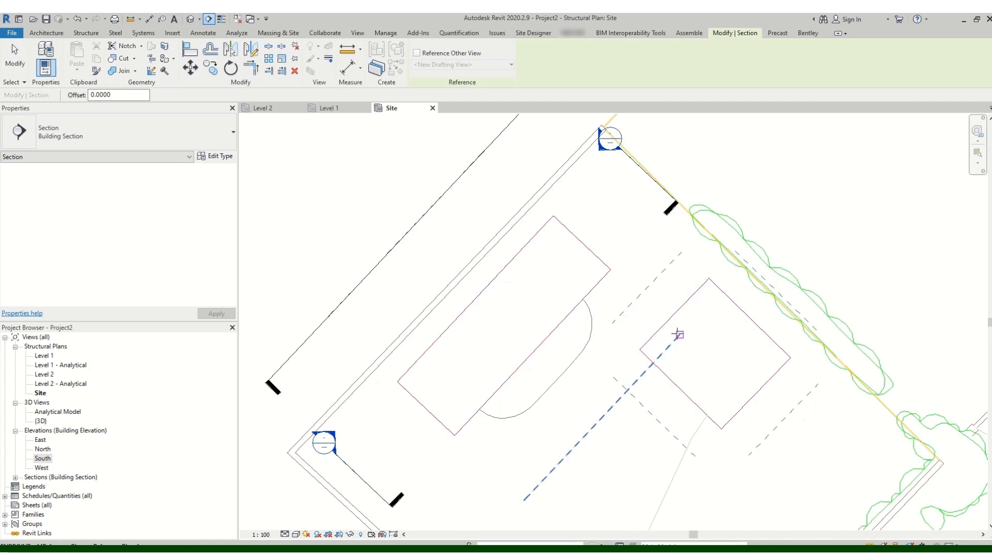
pyautogui.click(524, 502)
# - Flip the southeast section to face the long rectangular building and extend its far clip and both side boundaries around it
pyautogui.click(655, 332)
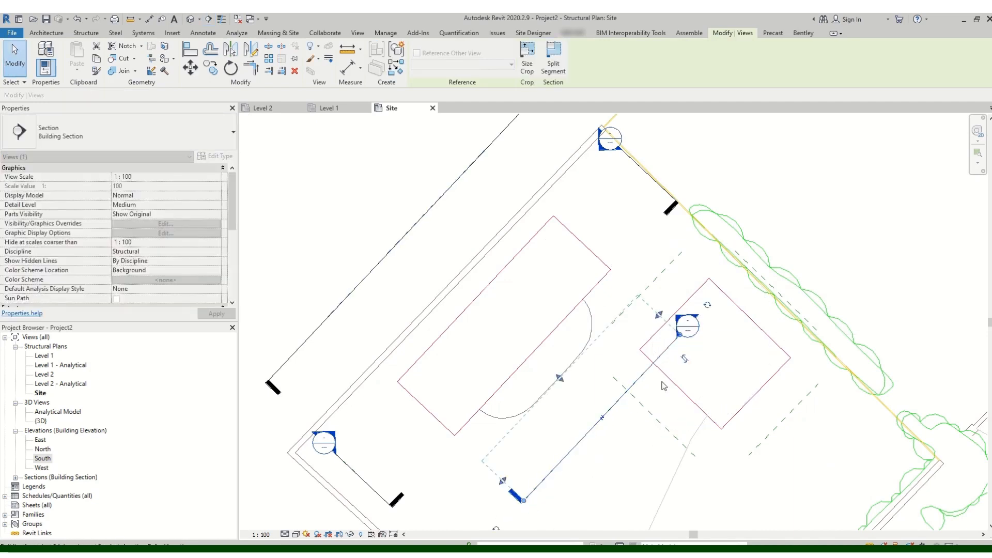
pyautogui.moveTo(561, 379); pyautogui.dragTo(454, 264)
pyautogui.moveTo(604, 265); pyautogui.dragTo(628, 239)
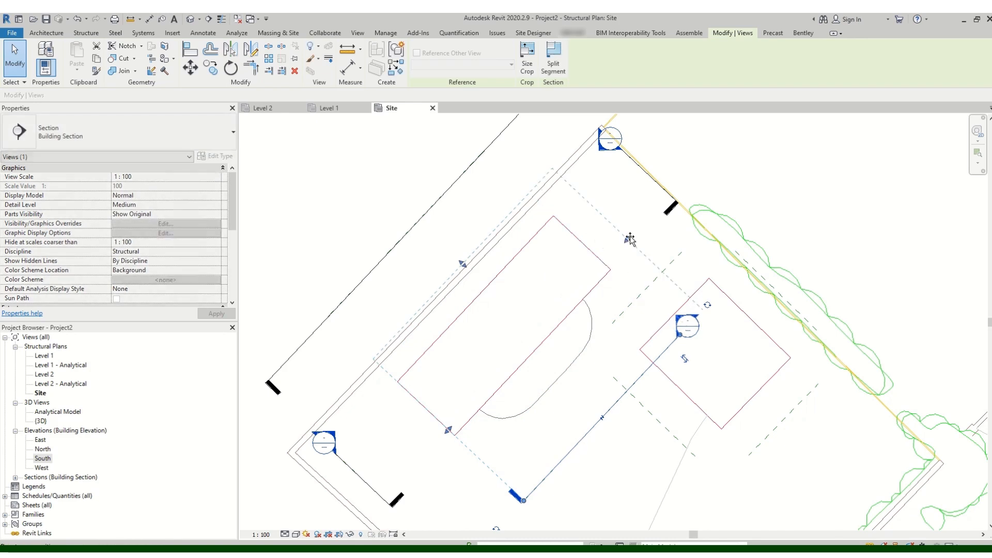
pyautogui.moveTo(449, 430); pyautogui.dragTo(418, 462)
pyautogui.scroll(-4, 439, 356)
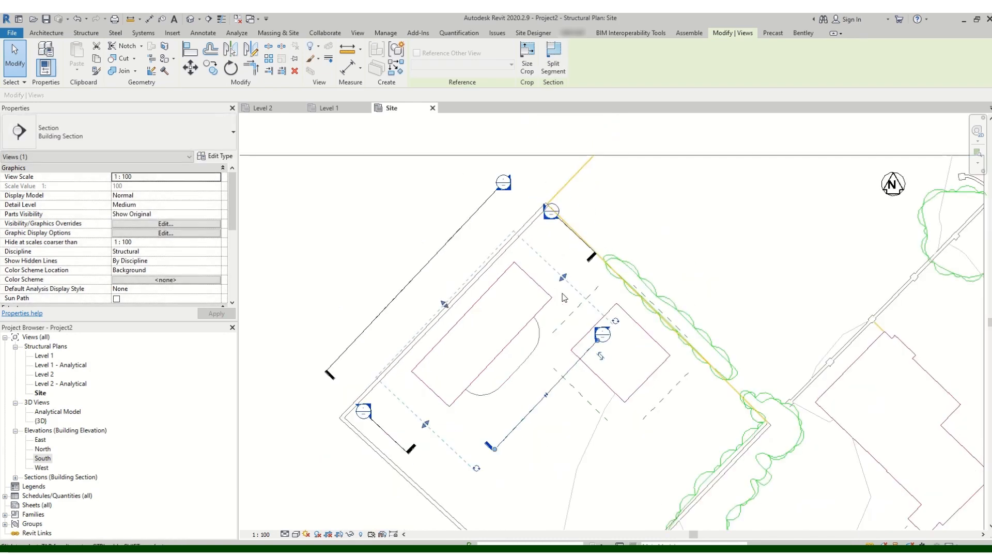
pyautogui.press('Escape')
pyautogui.scroll(4, 572, 274)
pyautogui.scroll(-2, 572, 275)
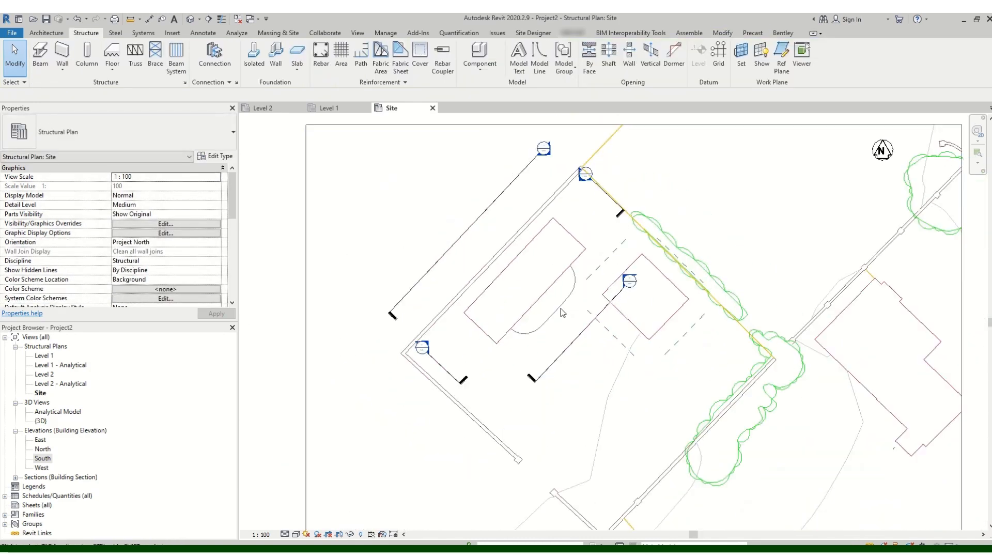
pyautogui.scroll(2, 684, 292)
pyautogui.scroll(2, 684, 248)
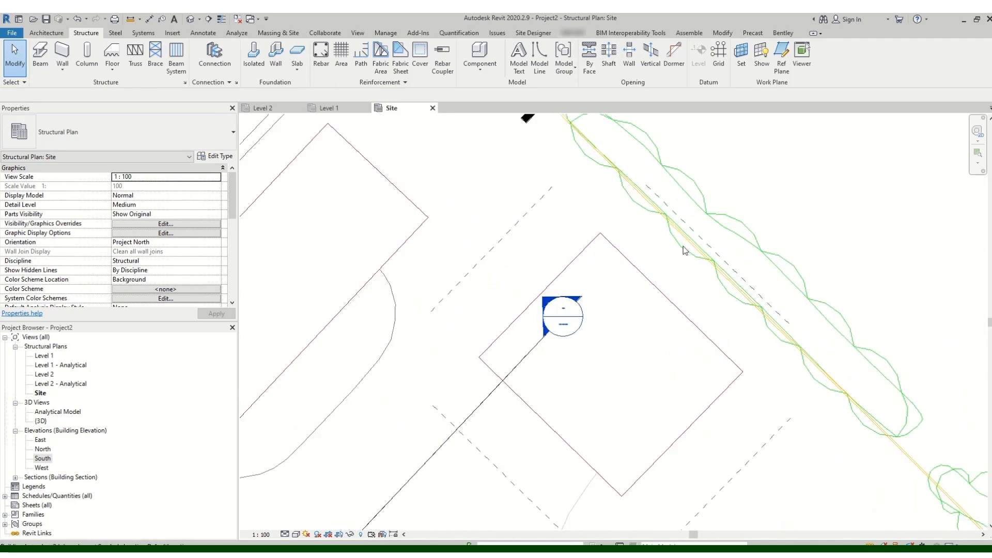
pyautogui.scroll(-2, 629, 242)
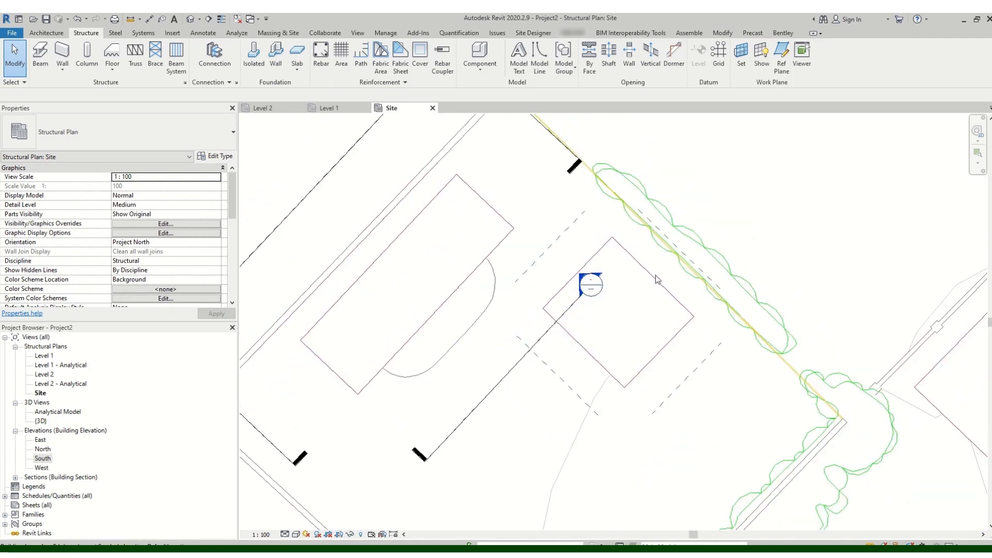
pyautogui.scroll(2, 626, 255)
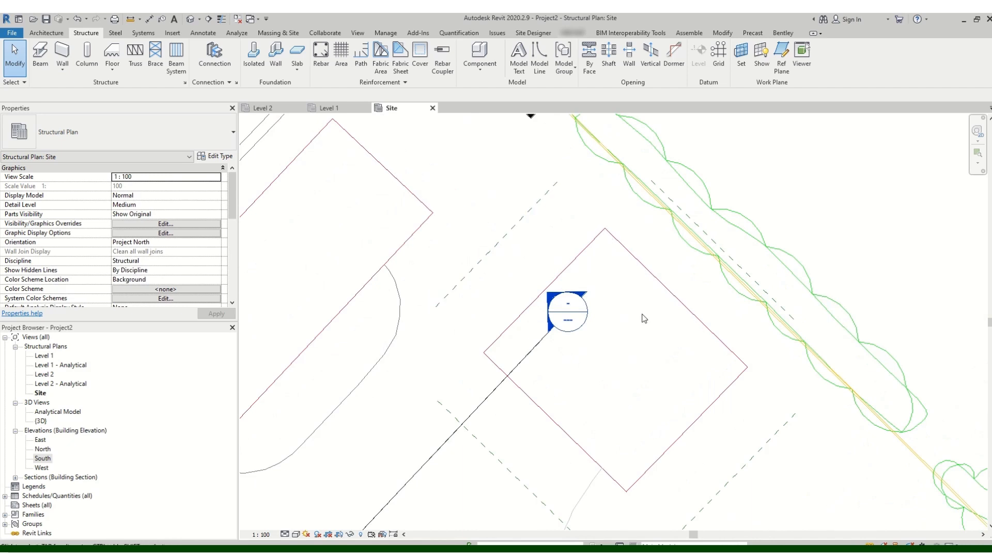
pyautogui.scroll(-4, 631, 281)
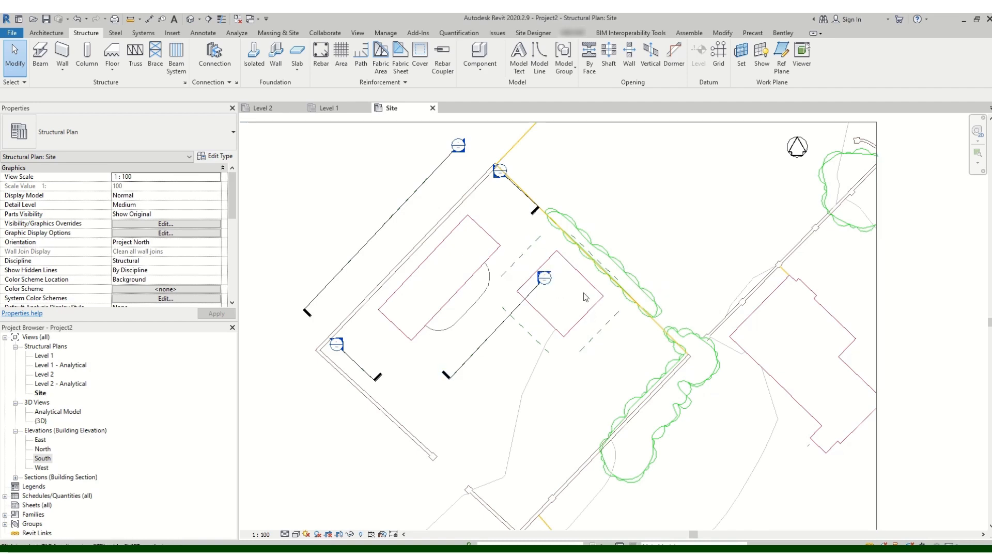
# - Rename the four building sections around the long rectangular building as Northern East, Northern West, Southern East and Southern West
pyautogui.scroll(2, 468, 219)
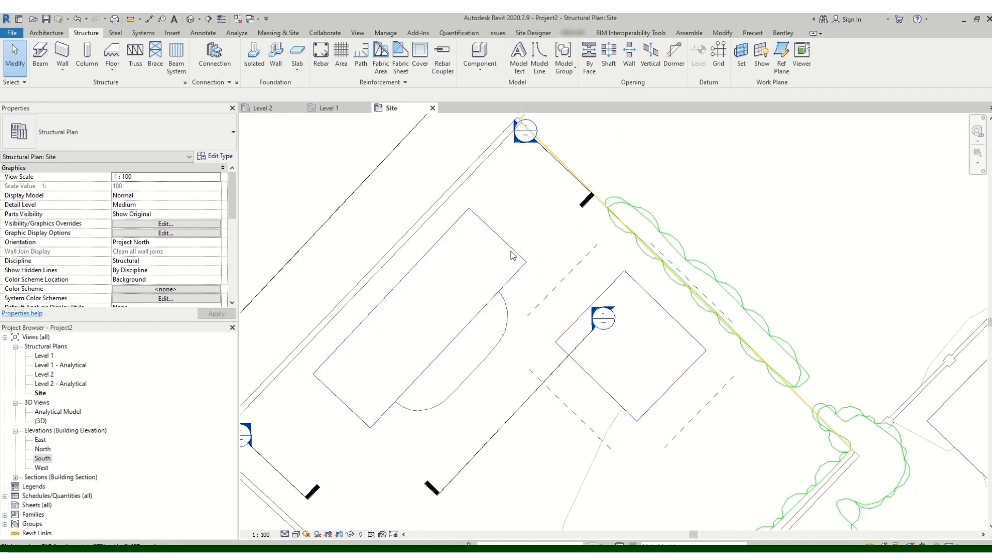
pyautogui.scroll(-2, 594, 307)
pyautogui.scroll(2, 547, 302)
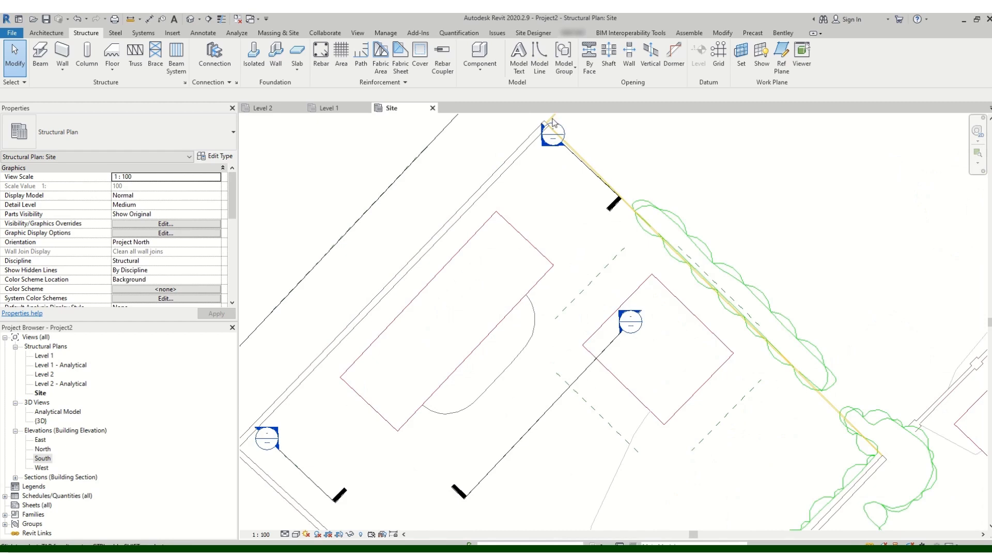
pyautogui.scroll(-3, 545, 210)
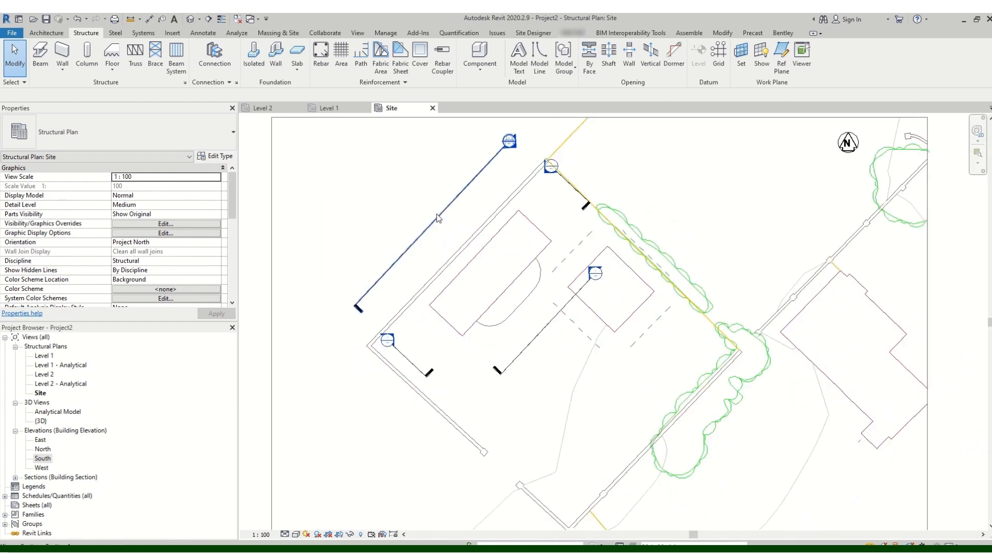
pyautogui.click(469, 192)
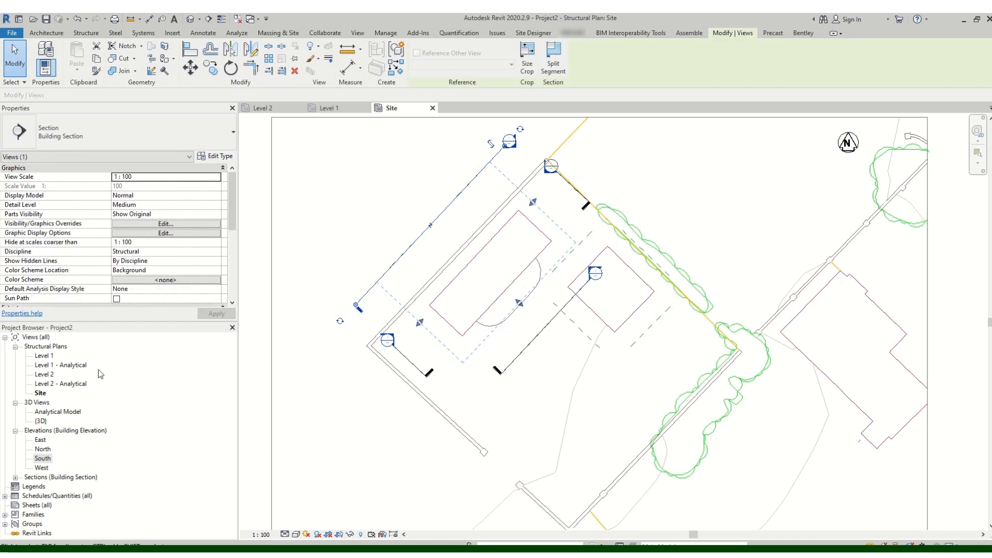
pyautogui.click(16, 477)
pyautogui.click(46, 487)
pyautogui.click(47, 496)
pyautogui.click(46, 515)
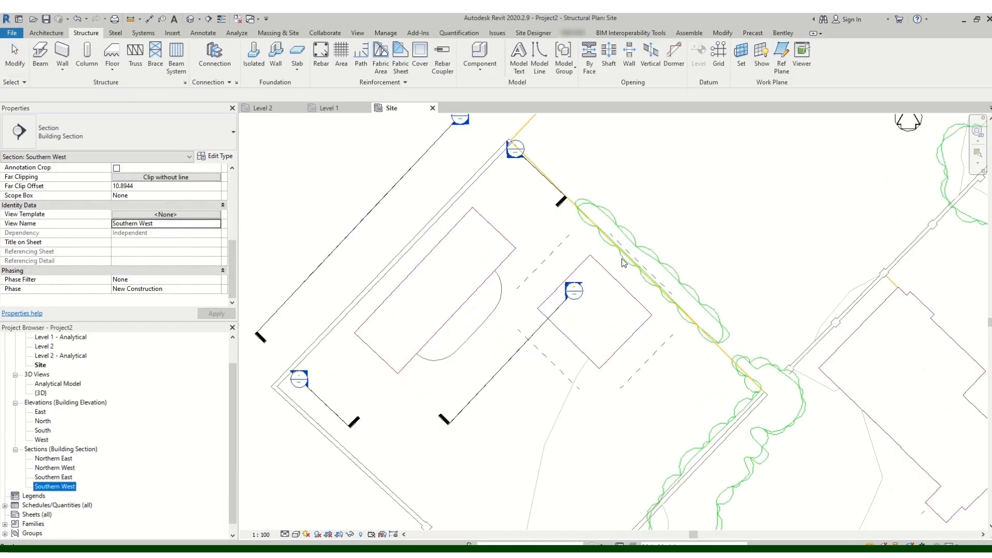
pyautogui.scroll(-1, 666, 227)
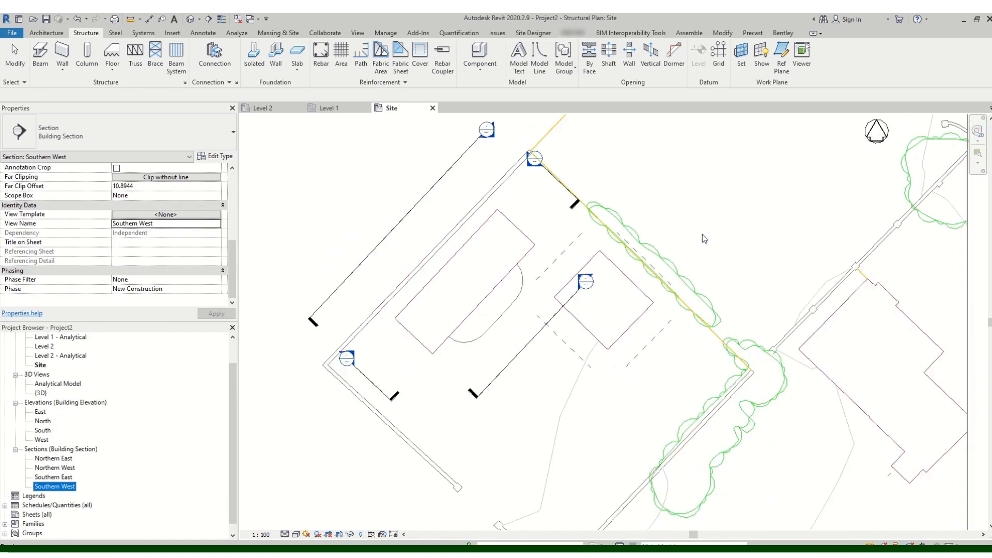
pyautogui.scroll(-1, 702, 234)
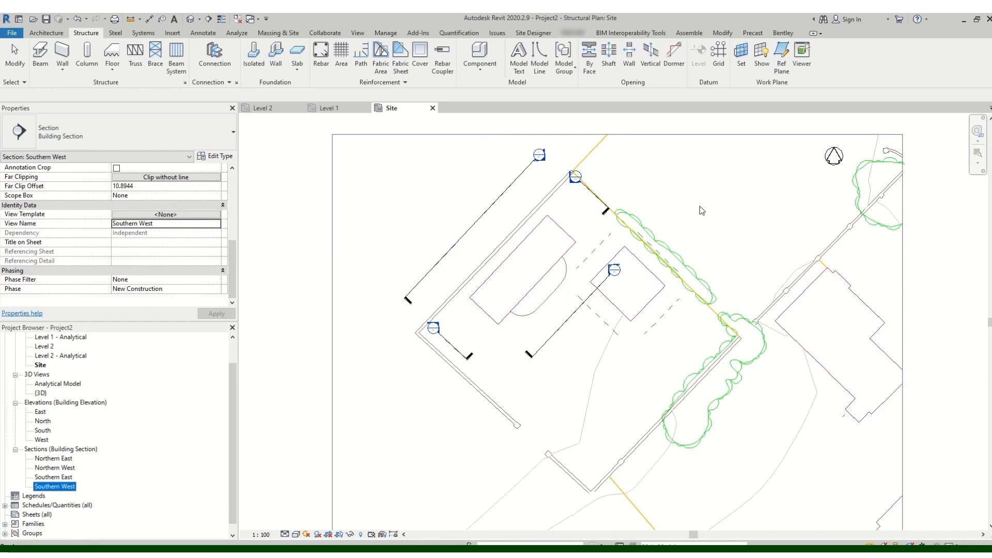
pyautogui.scroll(-1, 699, 206)
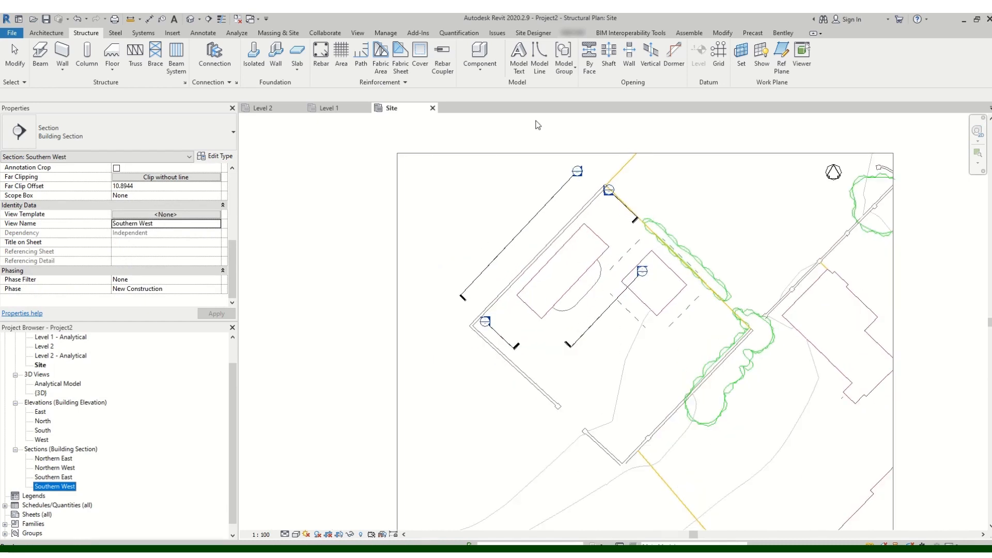
pyautogui.click(87, 36)
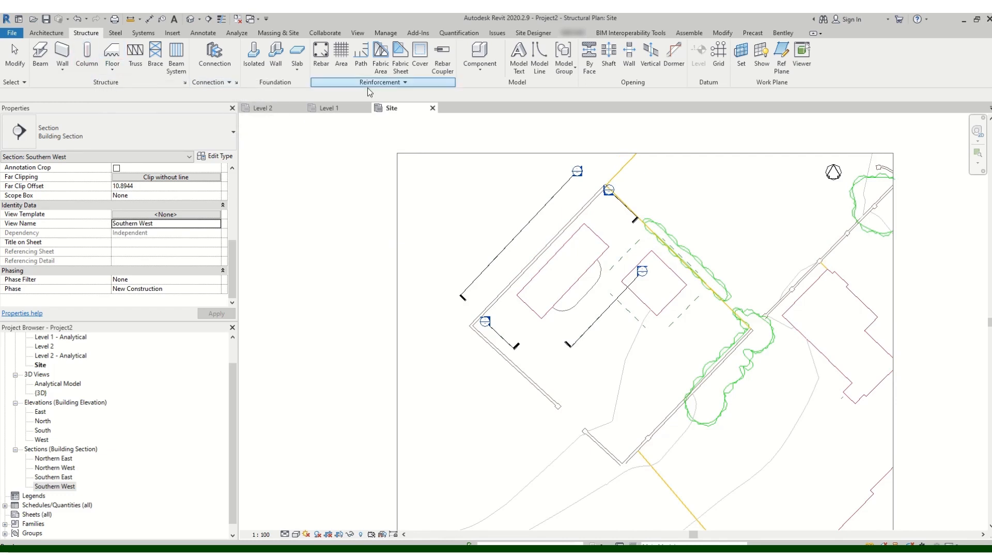
pyautogui.click(723, 61)
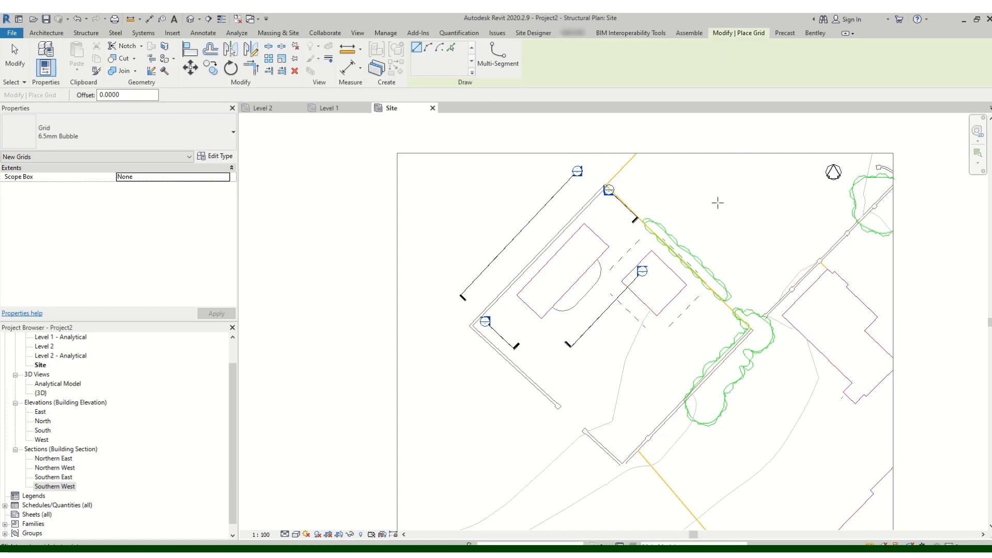
pyautogui.scroll(2, 609, 247)
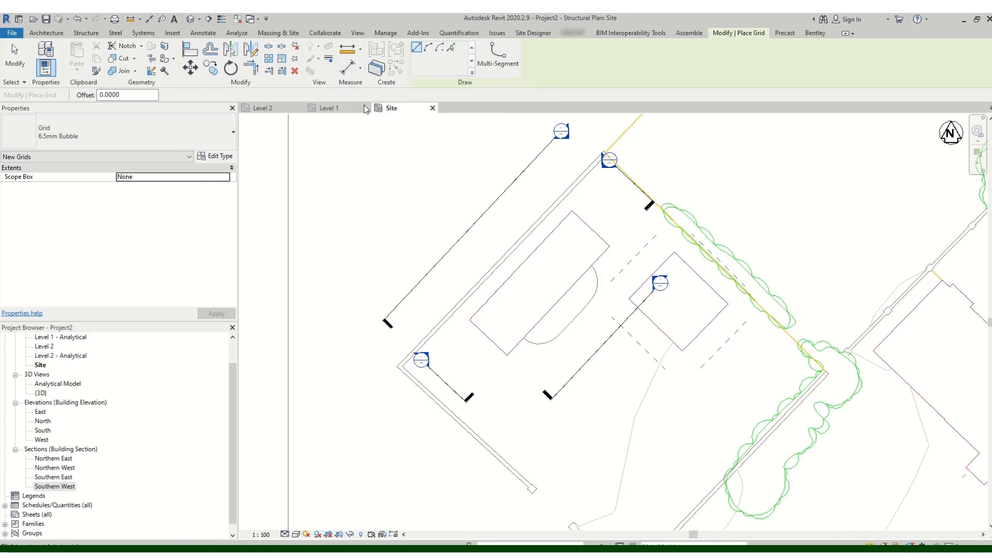
pyautogui.press('Escape')
pyautogui.press('Escape')
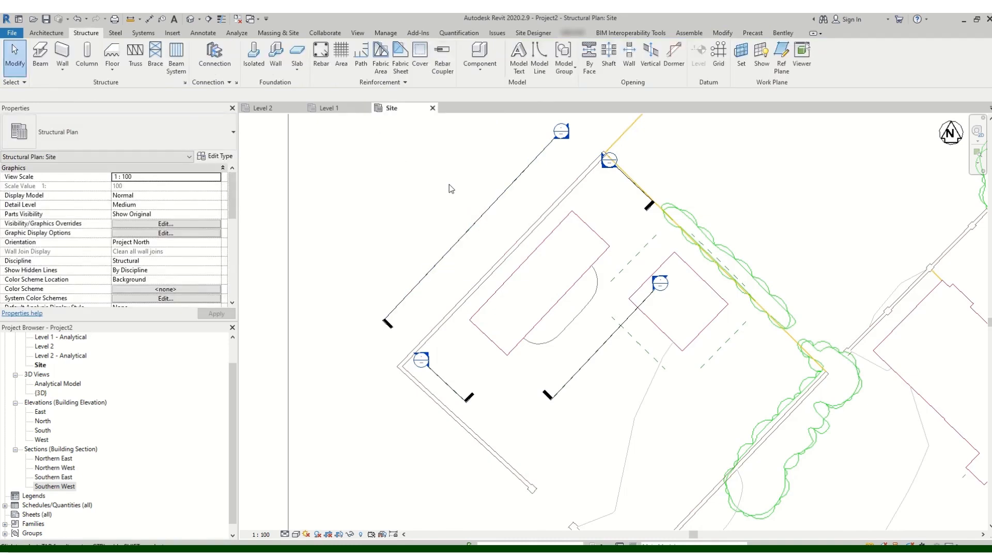
# - Place an aligned dimension along the long rectangular building between its two short edges
pyautogui.click(150, 20)
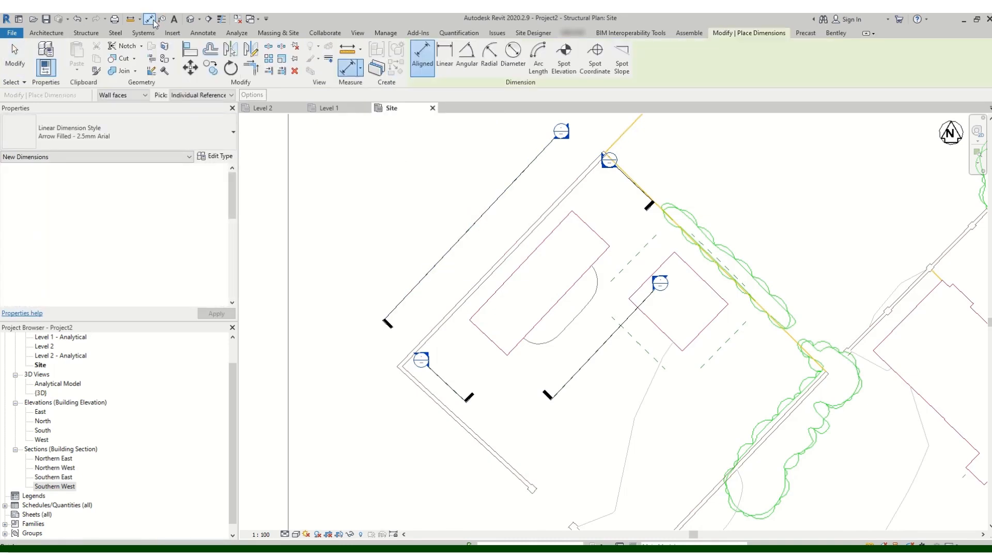
pyautogui.scroll(3, 587, 230)
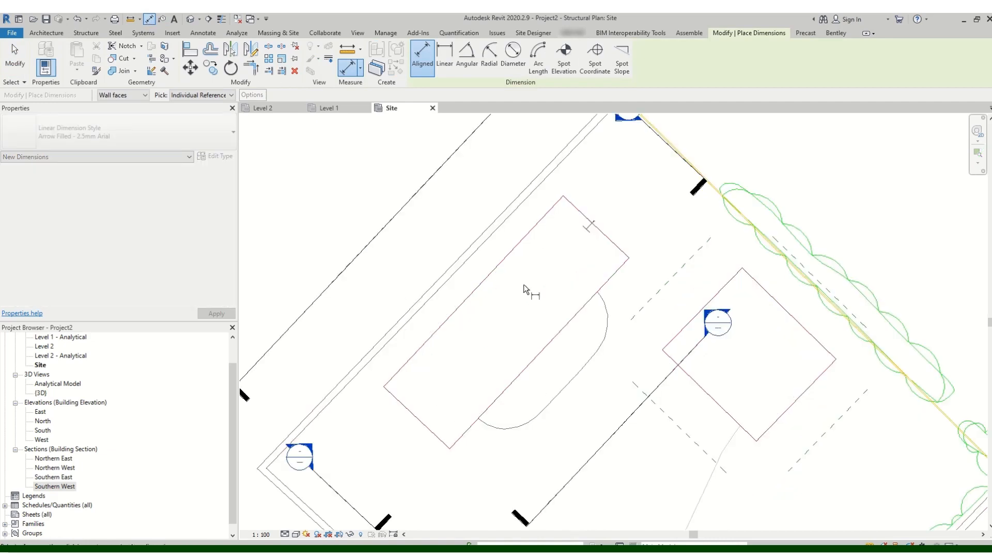
pyautogui.click(416, 421)
pyautogui.click(388, 446)
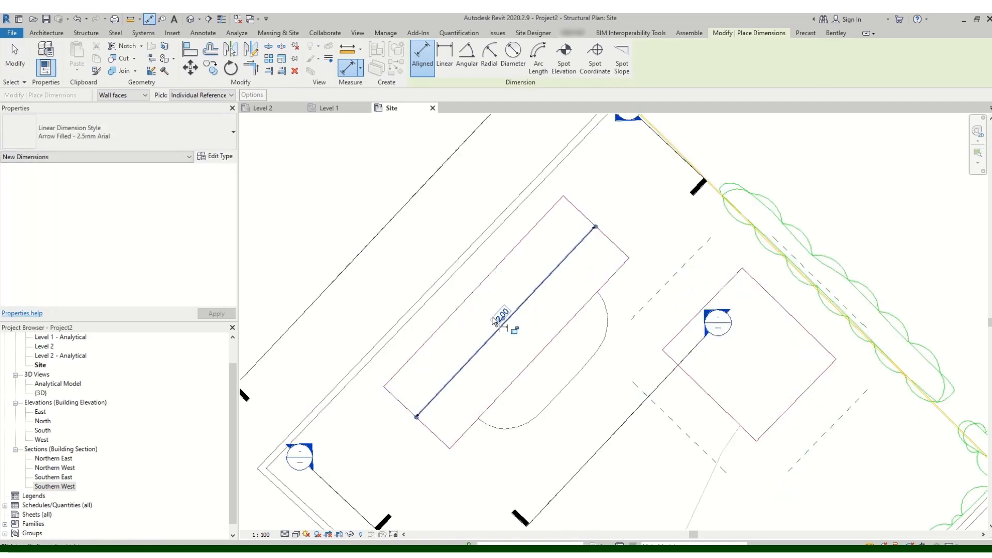
pyautogui.scroll(2, 500, 315)
pyautogui.scroll(-2, 510, 315)
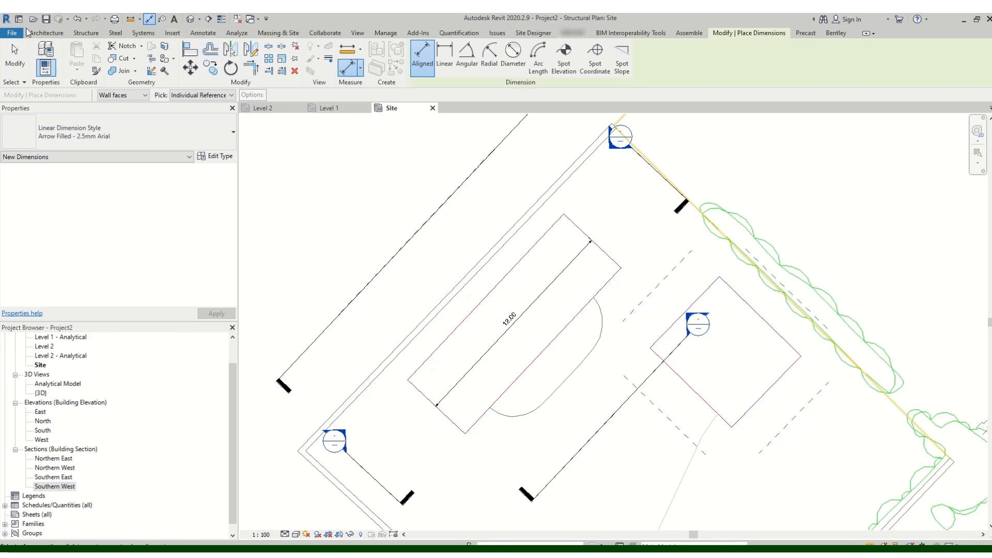
# - Create a reference plane by picking the northeast short edge of the long rectangular building
pyautogui.click(86, 33)
pyautogui.click(761, 58)
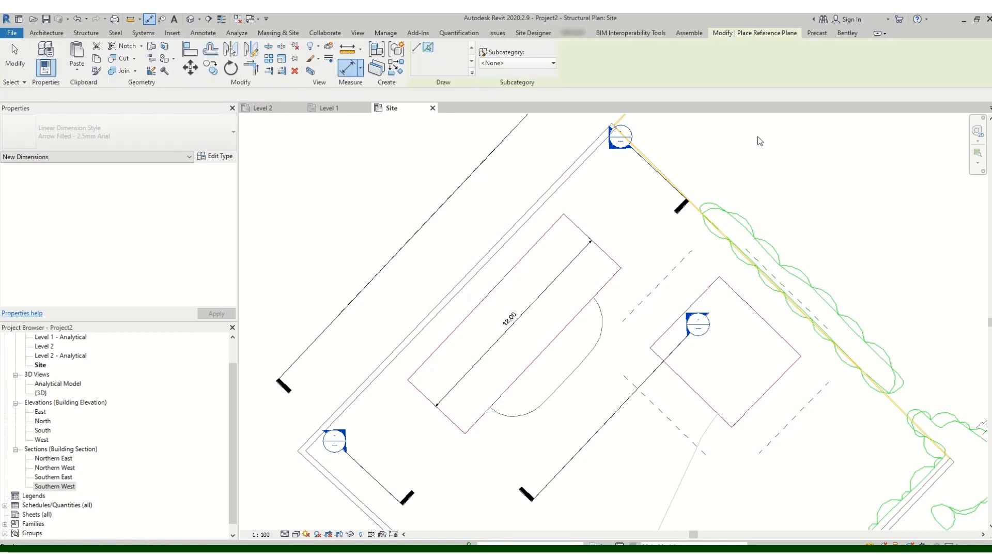
pyautogui.click(429, 50)
pyautogui.click(598, 261)
pyautogui.press('Escape')
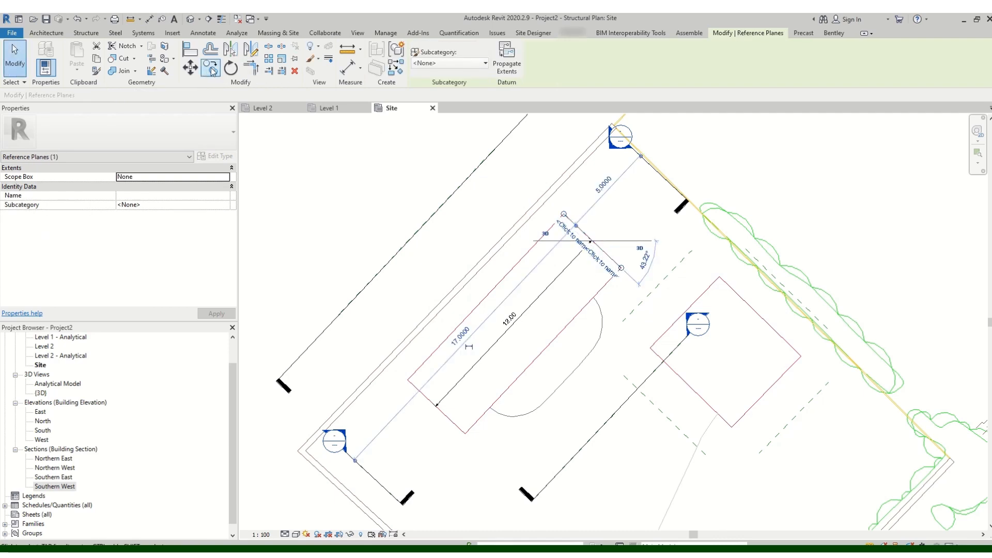
pyautogui.click(212, 68)
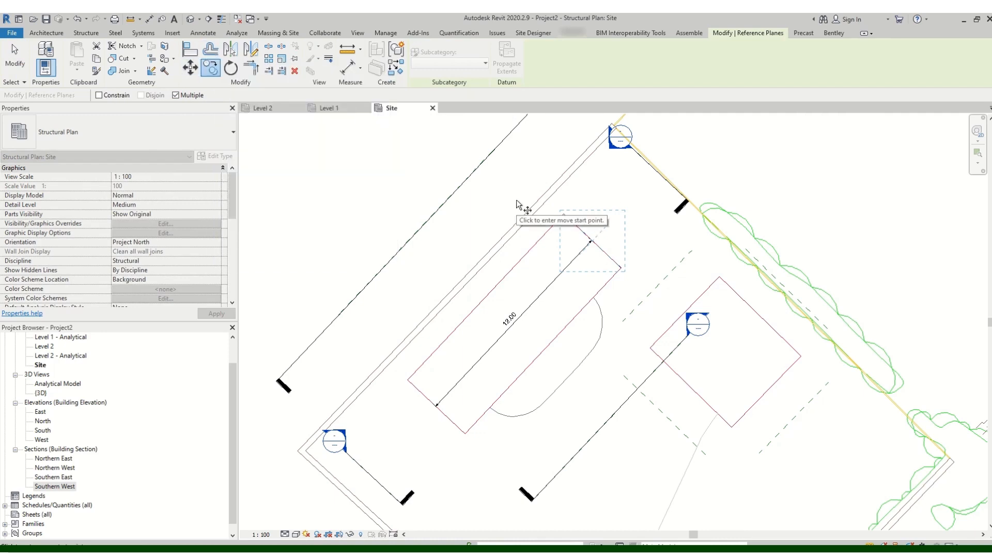
pyautogui.press('Escape')
pyautogui.press('Escape')
# - Copy the northeast edge's reference plane three times along the building toward its southwest edge at a spacing of 4, using multiple copy
pyautogui.click(584, 234)
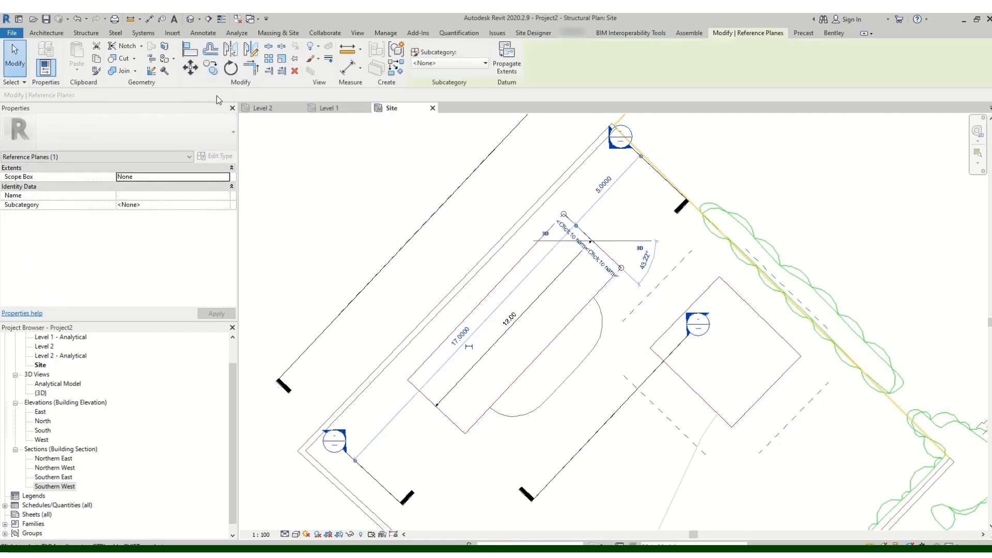
pyautogui.click(211, 68)
pyautogui.click(563, 215)
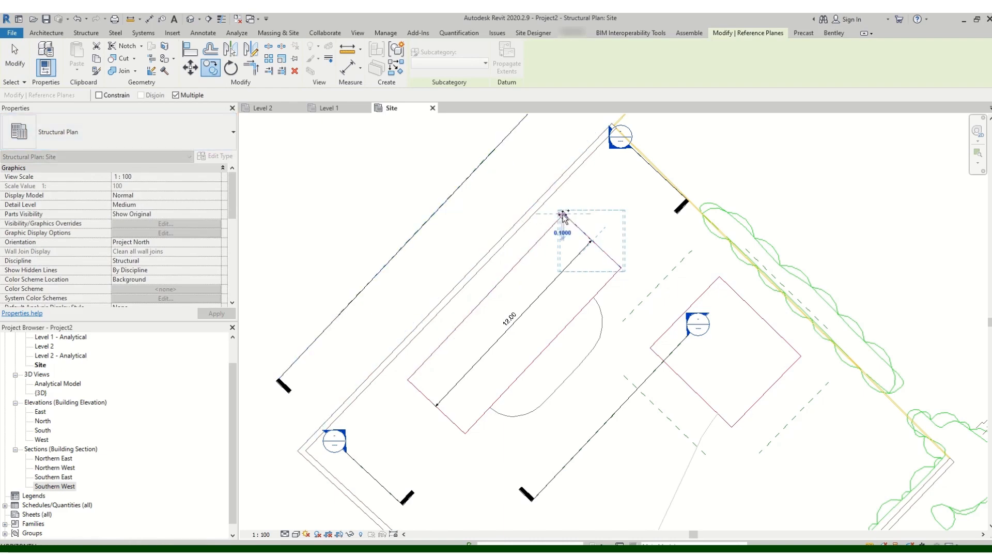
pyautogui.click(521, 267)
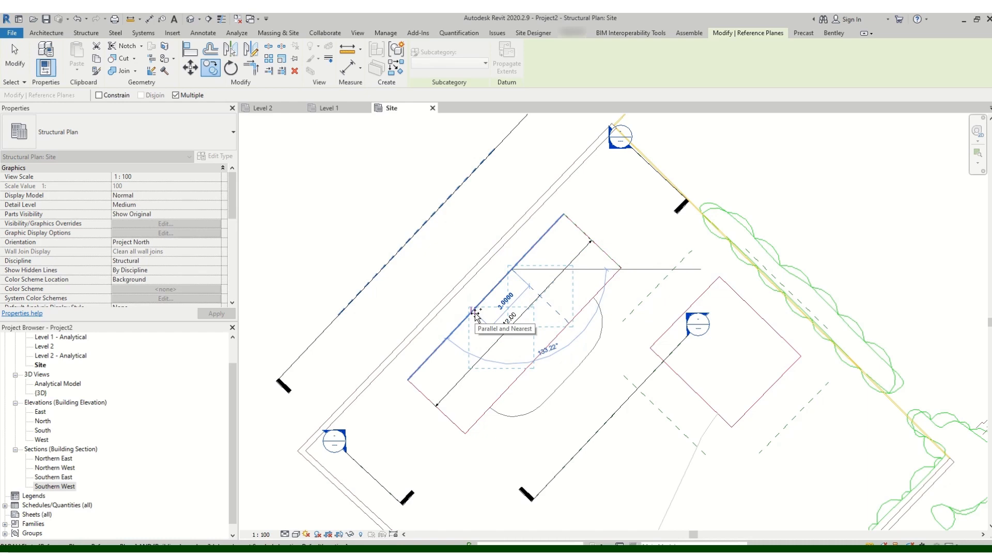
pyautogui.write('4')
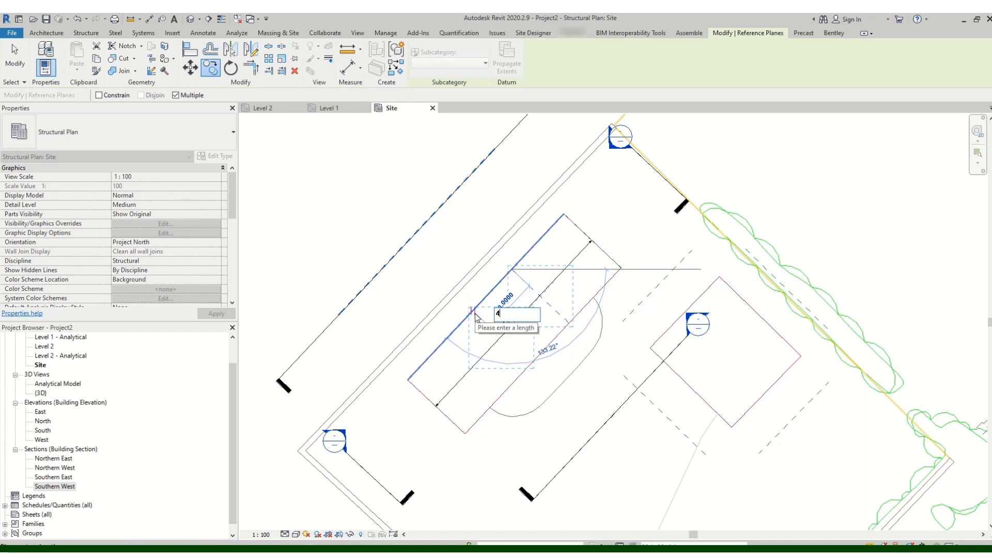
pyautogui.press('Return')
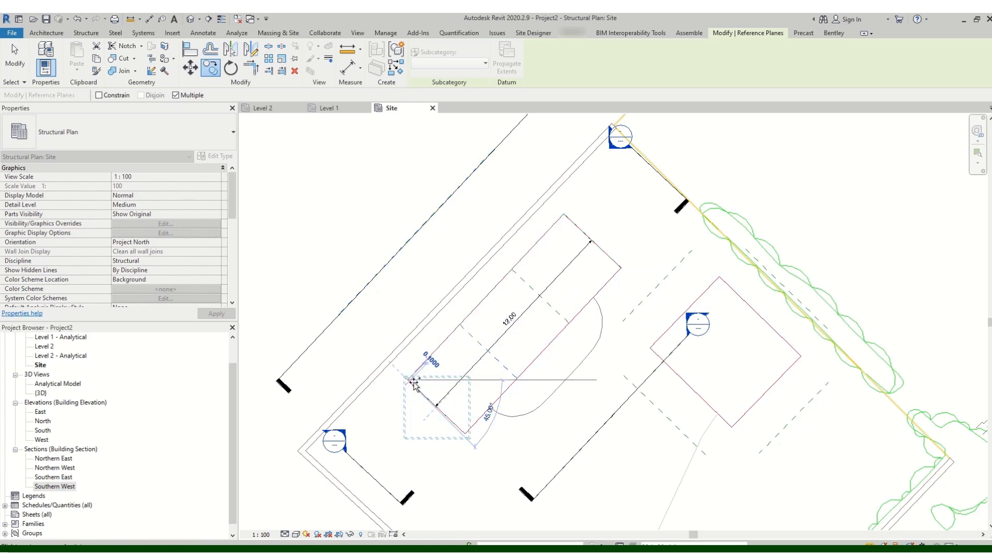
pyautogui.press('Escape')
pyautogui.press('Escape')
# - Extend both ends of the four crosswise reference planes past the long sides of the long rectangular building
pyautogui.scroll(-2, 572, 293)
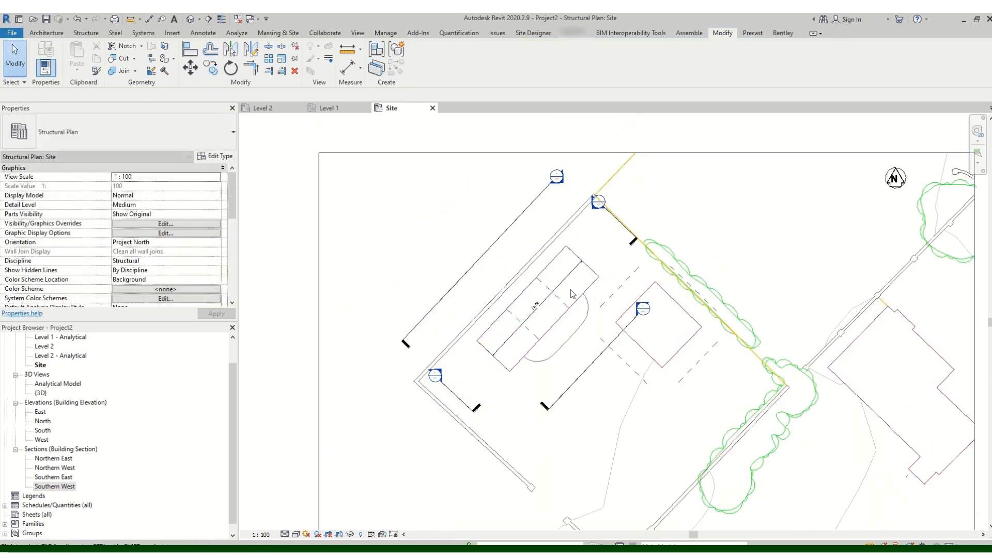
pyautogui.scroll(2, 612, 282)
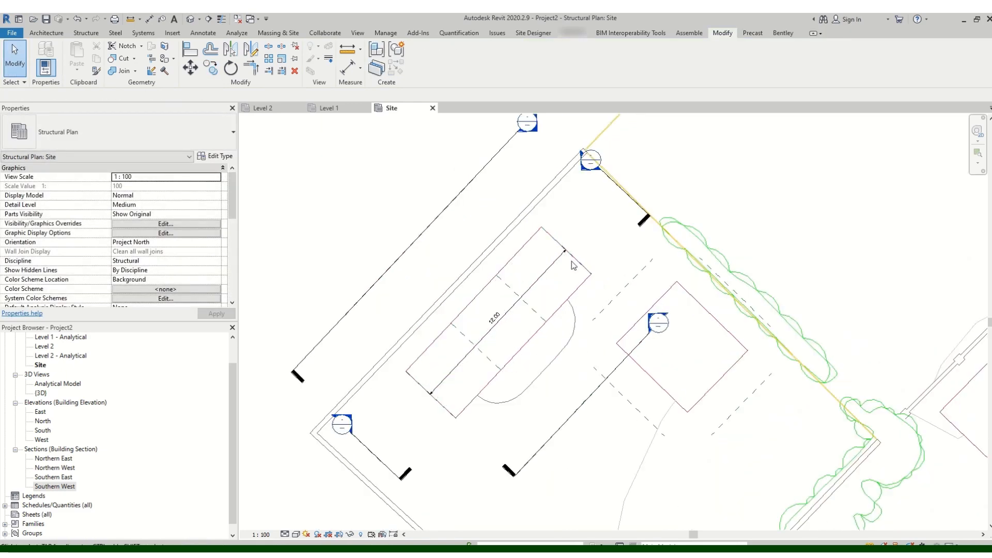
pyautogui.click(550, 238)
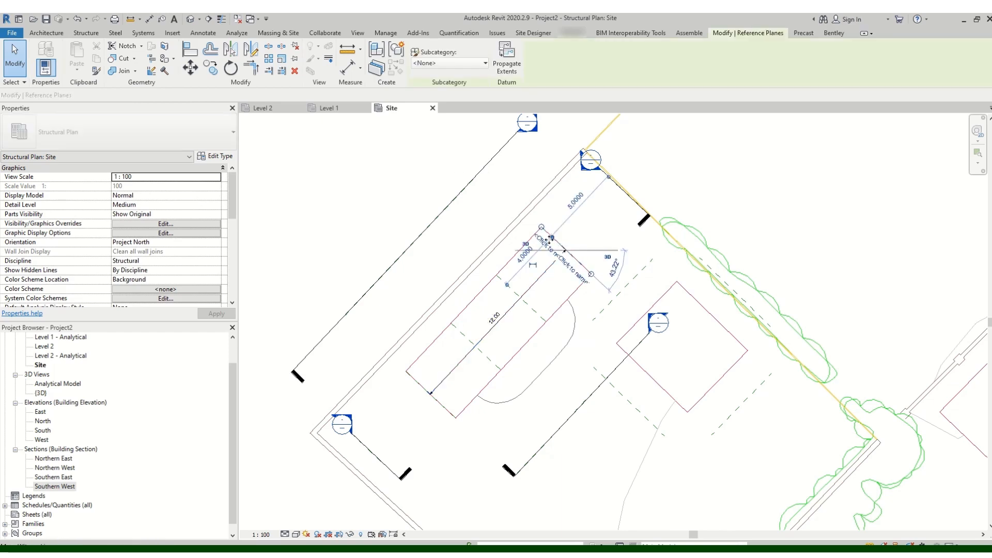
pyautogui.click(526, 322)
pyautogui.moveTo(546, 322); pyautogui.dragTo(552, 337)
pyautogui.click(460, 332)
pyautogui.moveTo(451, 323); pyautogui.dragTo(424, 297)
pyautogui.moveTo(501, 371); pyautogui.dragTo(505, 392)
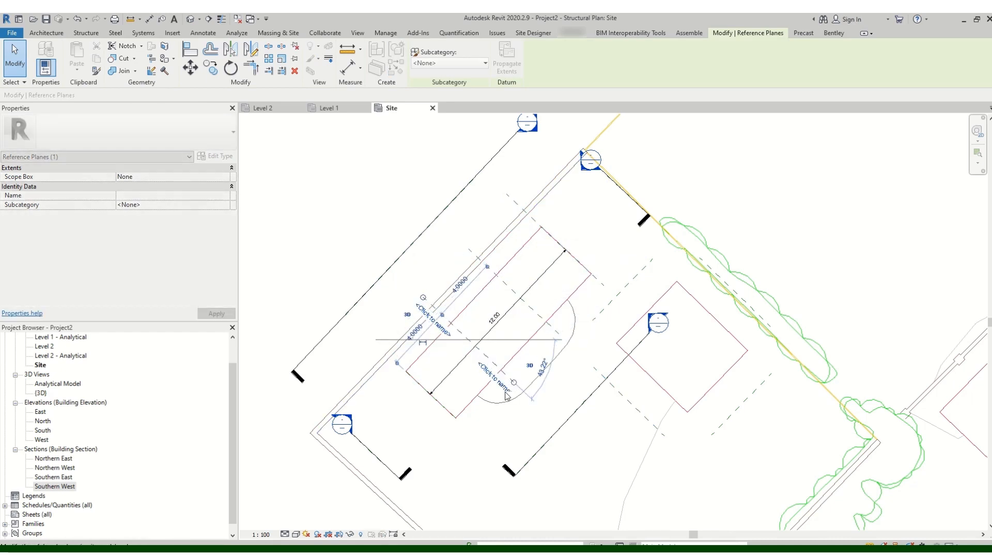
pyautogui.moveTo(472, 343); pyautogui.dragTo(470, 430)
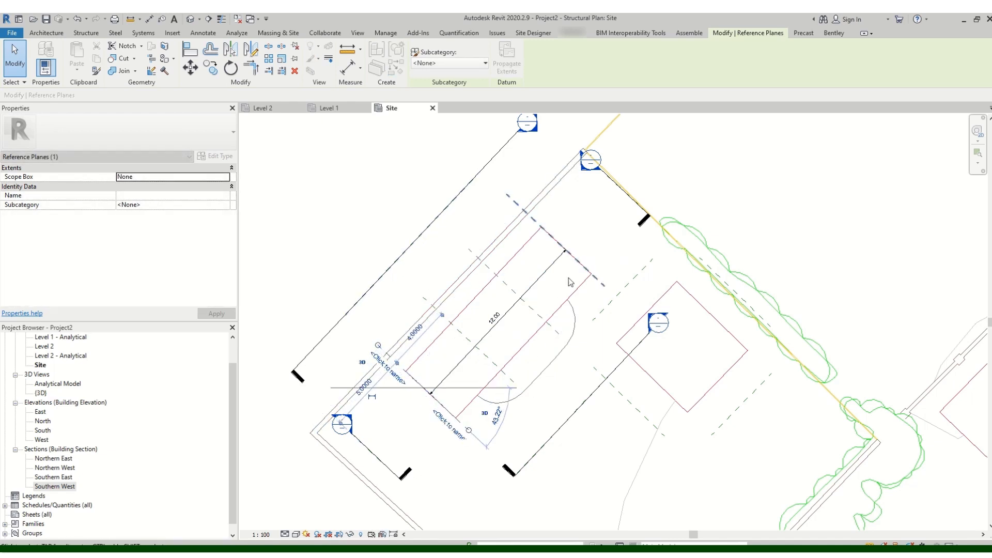
pyautogui.click(490, 231)
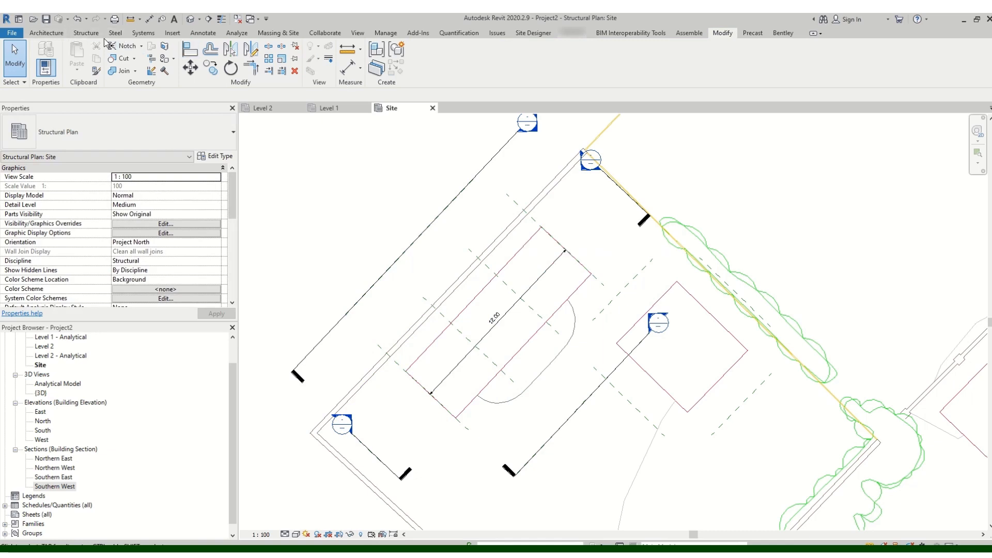
# - Create reference planes by picking the northwest and southeast long edges of the long rectangular building
pyautogui.click(86, 33)
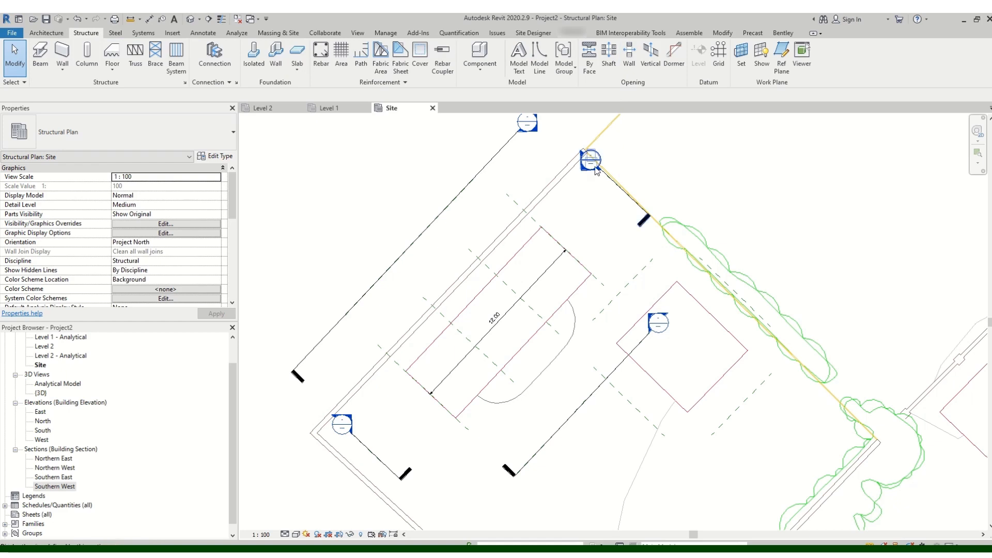
pyautogui.click(782, 54)
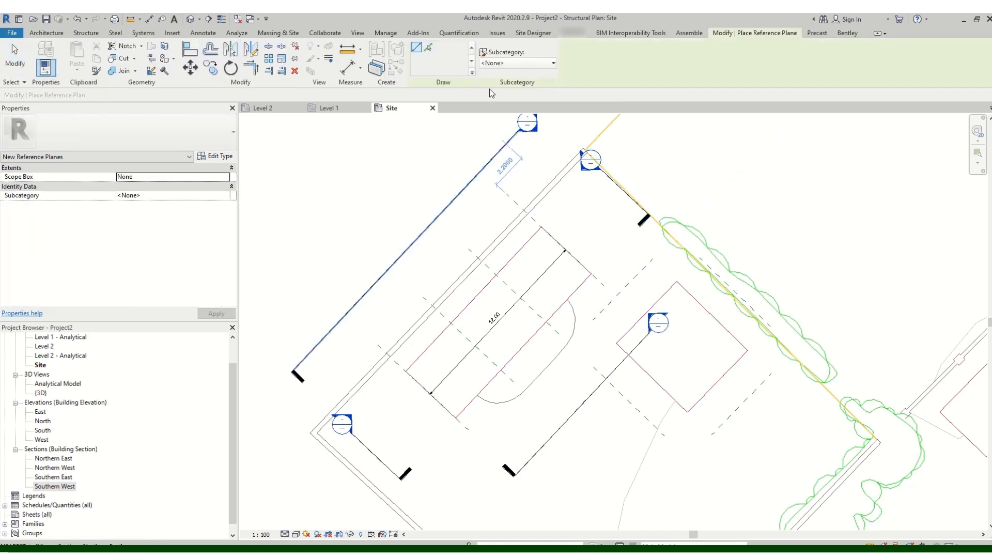
pyautogui.click(428, 47)
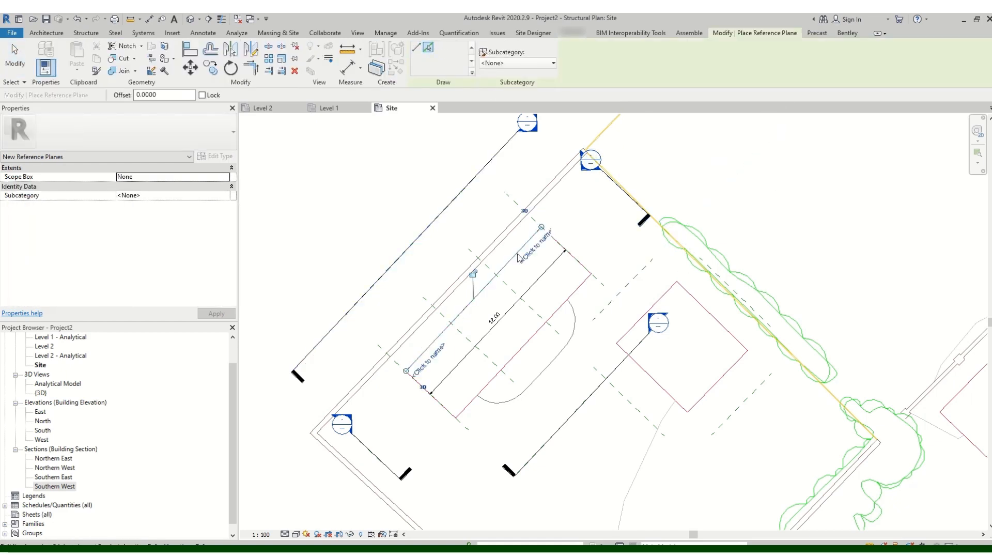
pyautogui.click(593, 276)
# - Extend the ends of the two lengthwise reference planes past the short edges of the long rectangular building
pyautogui.moveTo(594, 274); pyautogui.dragTo(620, 245)
pyautogui.moveTo(456, 418); pyautogui.dragTo(433, 441)
pyautogui.click(539, 232)
pyautogui.moveTo(541, 227); pyautogui.dragTo(569, 198)
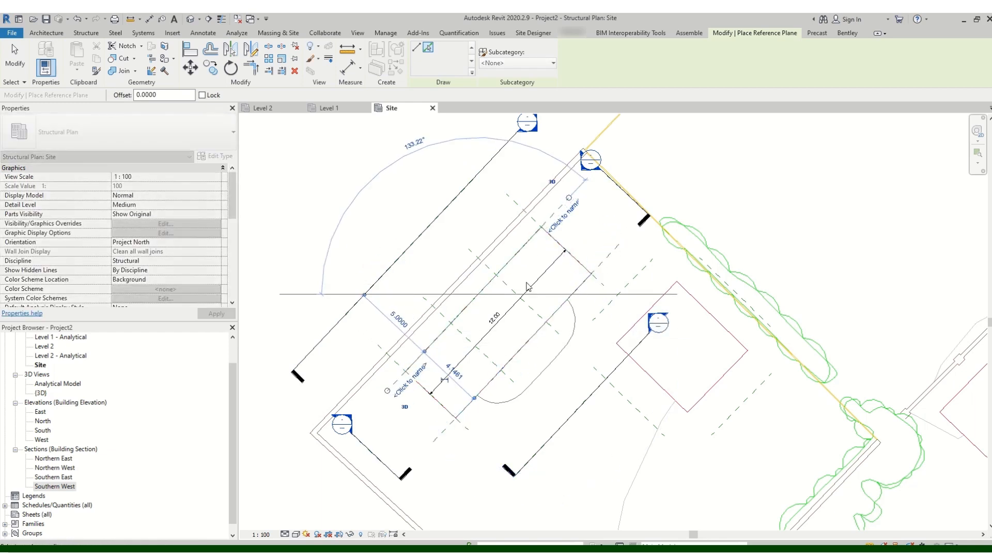
pyautogui.scroll(-2, 528, 286)
pyautogui.scroll(2, 659, 353)
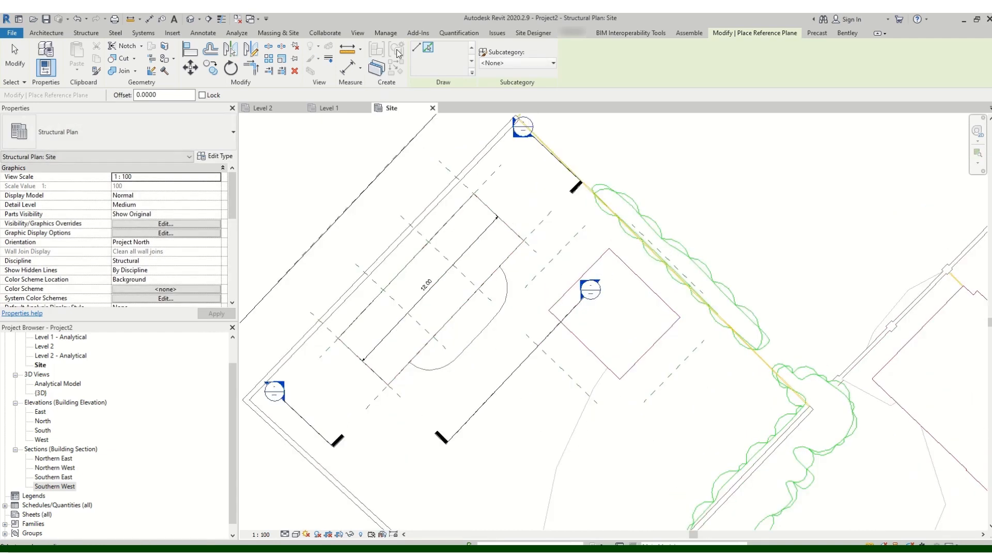
# - Add an aligned dimension between the two lengthwise reference planes beyond the long rectangular building's northeast end
pyautogui.click(347, 68)
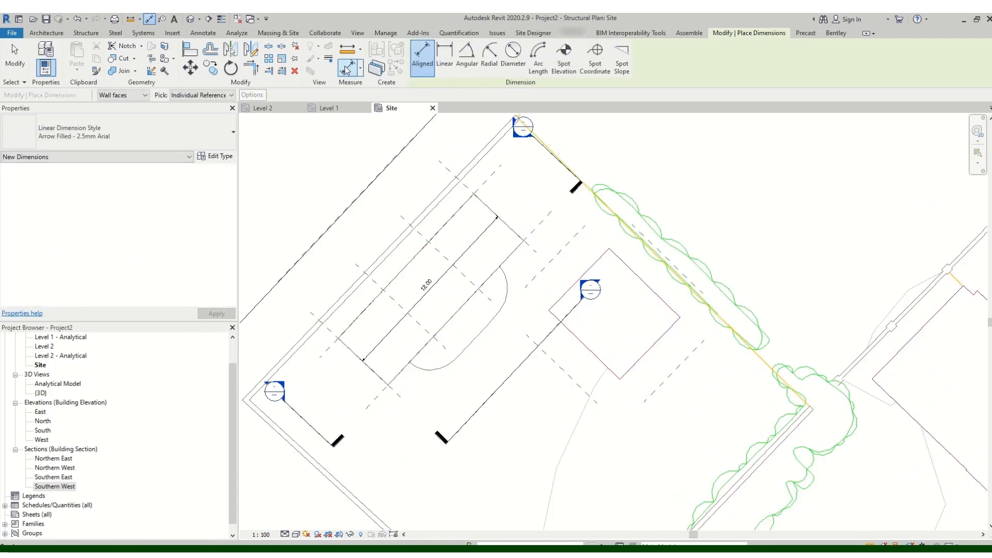
pyautogui.scroll(2, 471, 183)
pyautogui.click(496, 186)
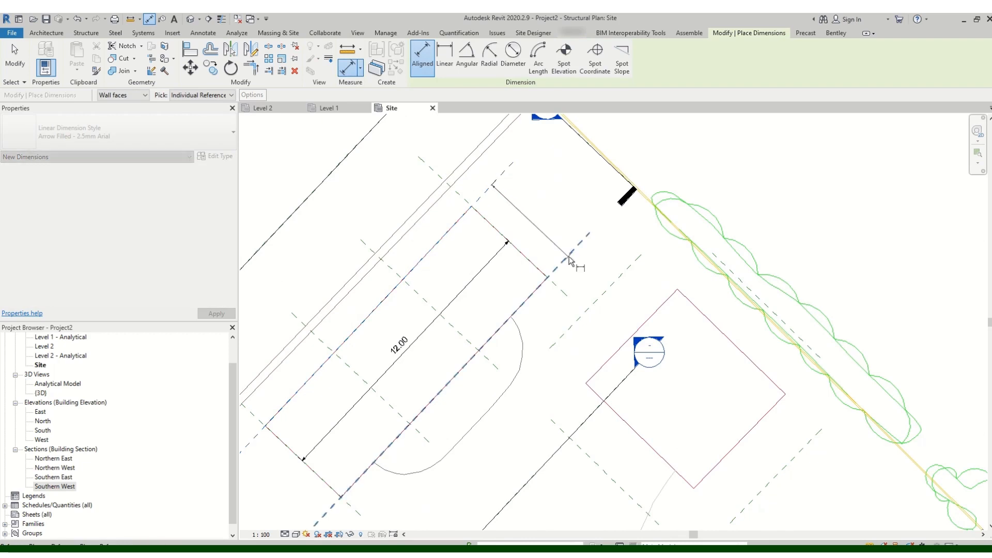
pyautogui.click(623, 264)
pyautogui.scroll(3, 540, 230)
pyautogui.scroll(-2, 504, 227)
pyautogui.scroll(-5, 500, 212)
pyautogui.scroll(-2, 585, 285)
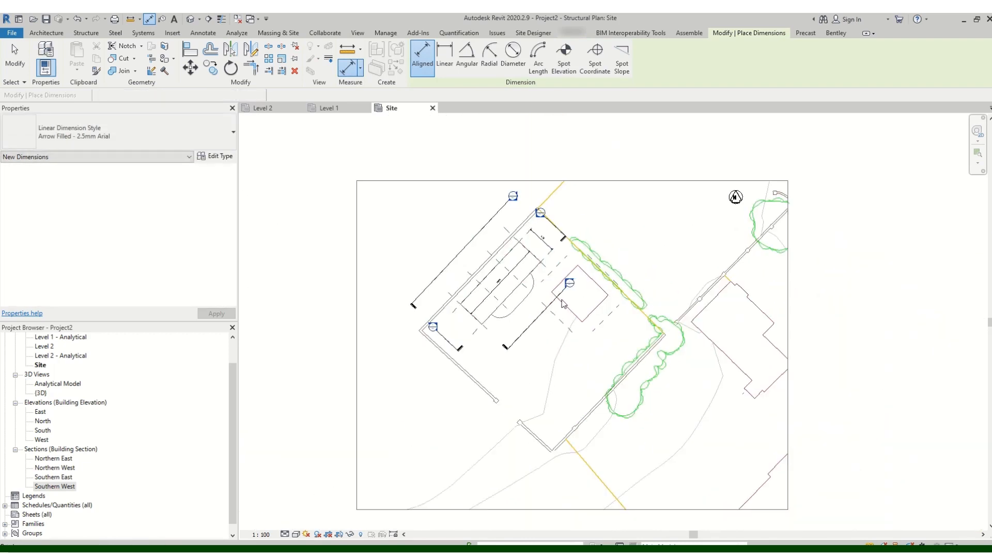
pyautogui.scroll(3, 522, 282)
pyautogui.press('Escape')
pyautogui.press('Escape')
# - Create reference planes by picking all four edges of the smaller rectangular building to the southeast
pyautogui.scroll(-2, 521, 284)
pyautogui.scroll(5, 543, 269)
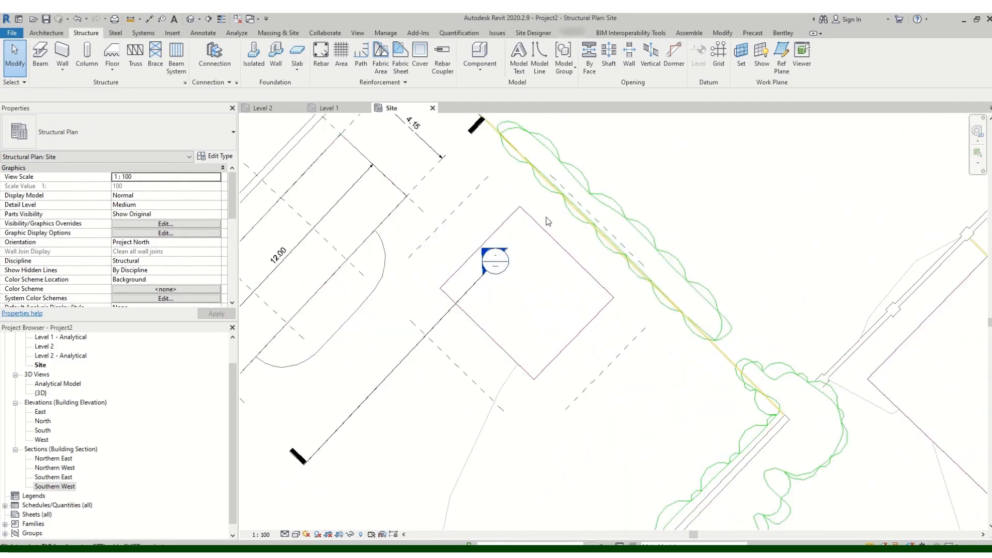
pyautogui.click(781, 56)
pyautogui.click(429, 48)
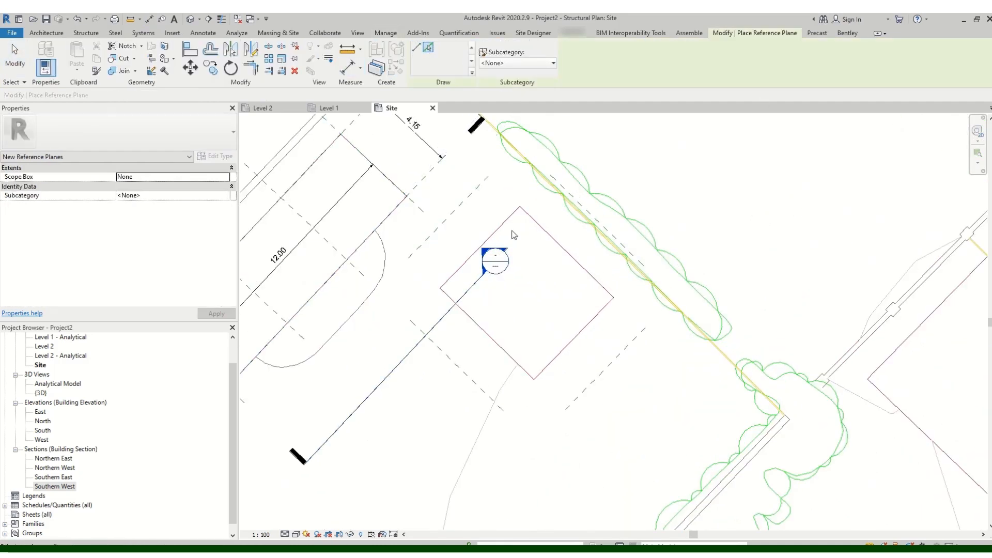
pyautogui.click(580, 331)
pyautogui.click(560, 247)
pyautogui.click(480, 330)
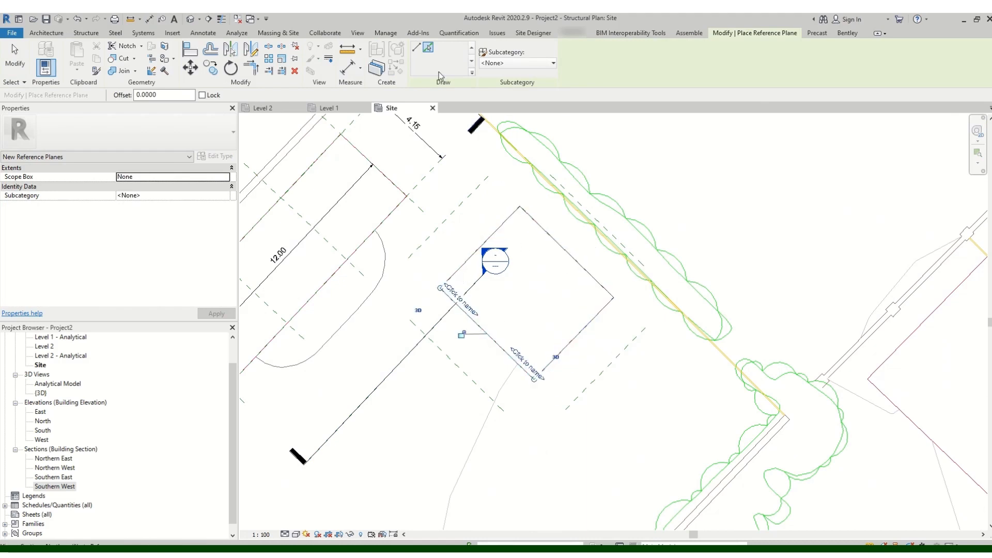
# - Add aligned dimensions between both pairs of opposite reference planes on the smaller building, placed outside its northeast and southeast sides
pyautogui.press('d')
pyautogui.press('i')
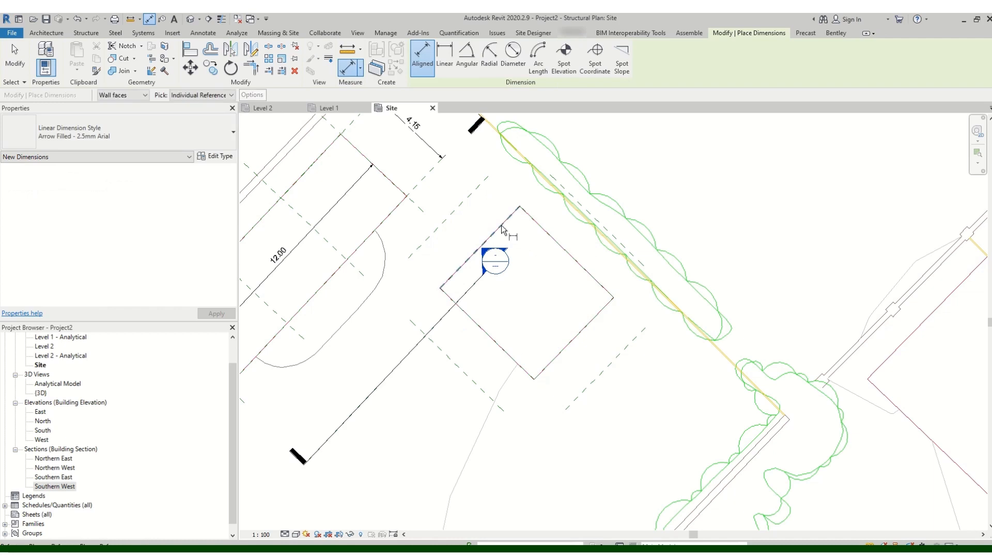
pyautogui.click(593, 318)
pyautogui.click(668, 279)
pyautogui.click(587, 272)
pyautogui.click(515, 351)
pyautogui.click(632, 414)
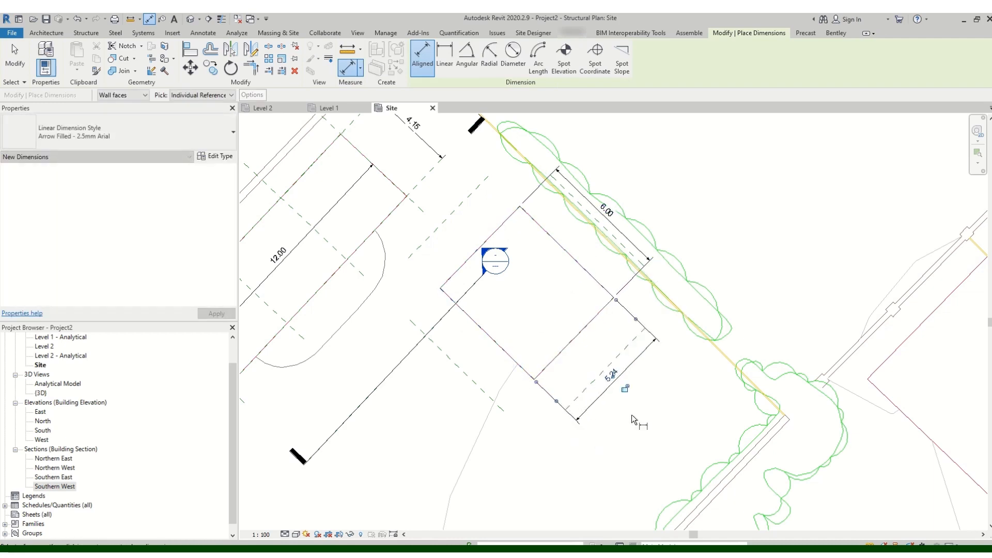
pyautogui.scroll(2, 654, 394)
pyautogui.scroll(-5, 670, 351)
pyautogui.press('Escape')
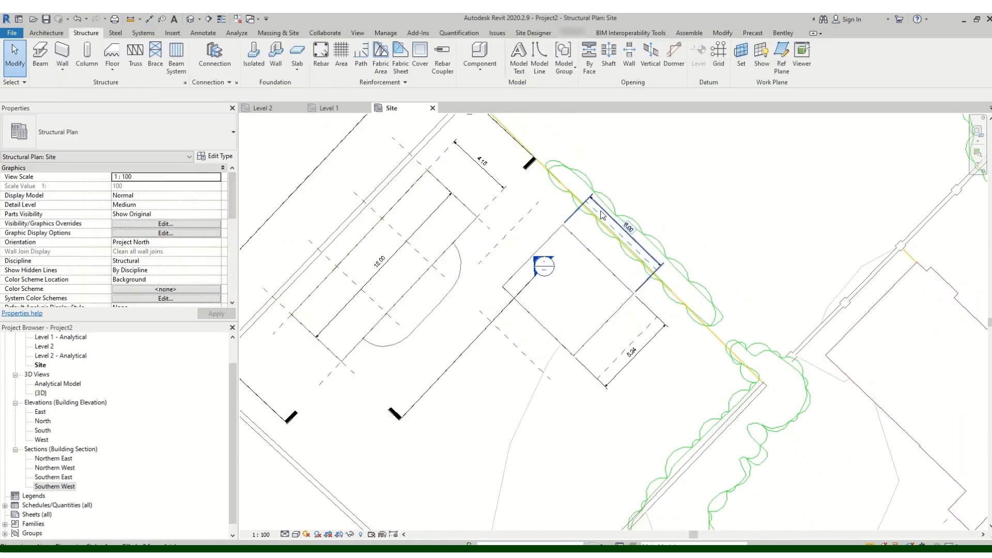
# - Extend the ends of the smaller building's reference planes past its corners
pyautogui.scroll(2, 574, 221)
pyautogui.scroll(1, 572, 218)
pyautogui.click(573, 219)
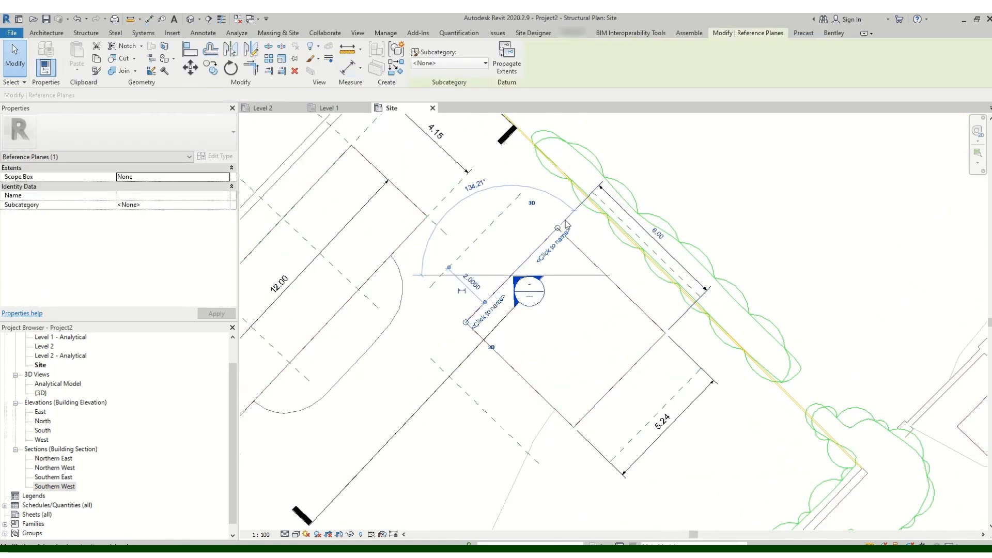
pyautogui.moveTo(466, 324); pyautogui.dragTo(437, 353)
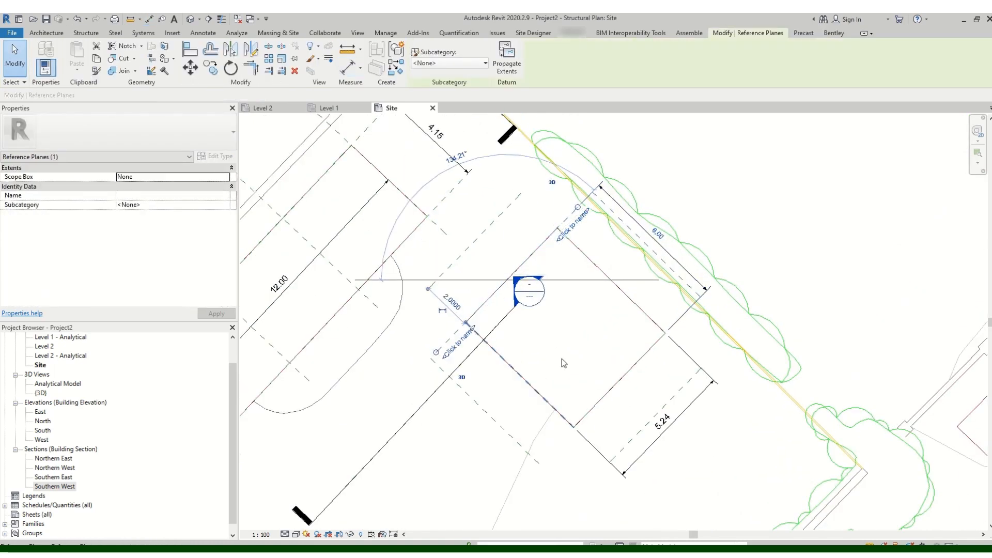
pyautogui.press('Escape')
pyautogui.click(641, 310)
pyautogui.press('Escape')
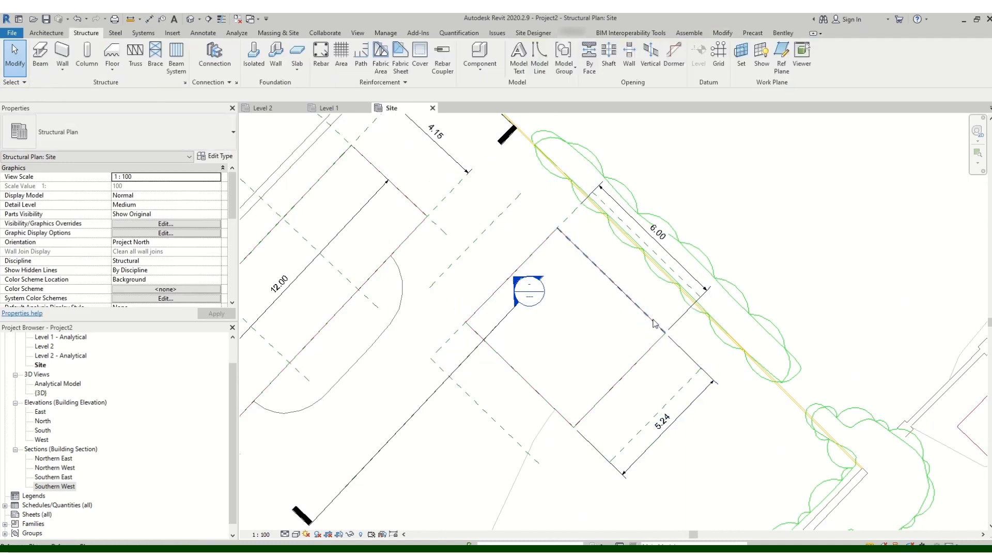
pyautogui.click(654, 323)
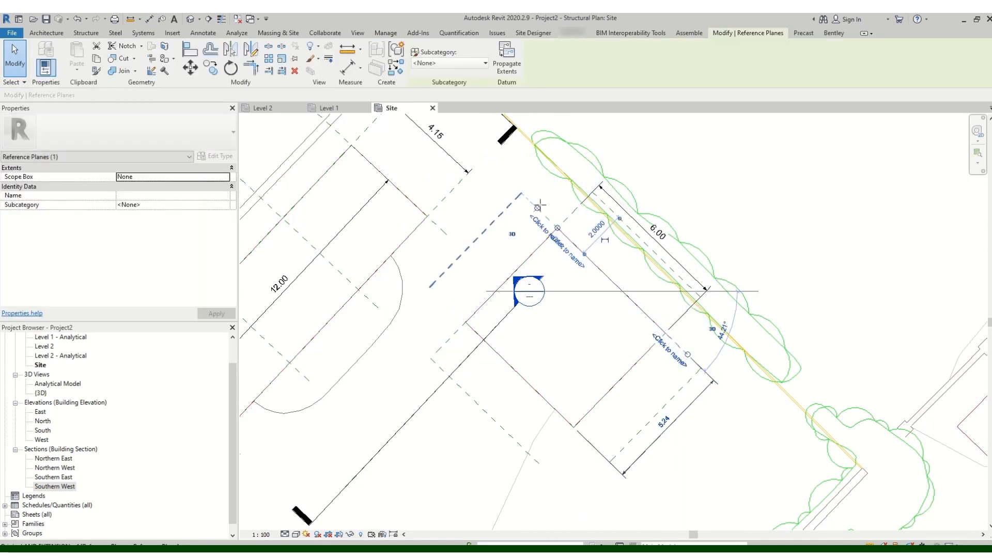
pyautogui.moveTo(541, 205); pyautogui.dragTo(538, 208)
pyautogui.click(573, 429)
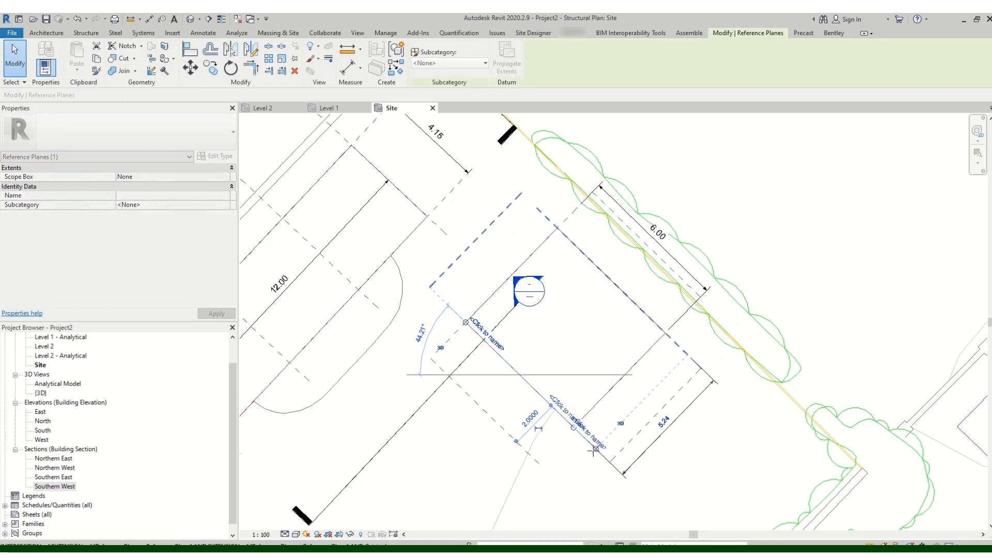
pyautogui.moveTo(666, 333); pyautogui.dragTo(451, 310)
pyautogui.click(724, 210)
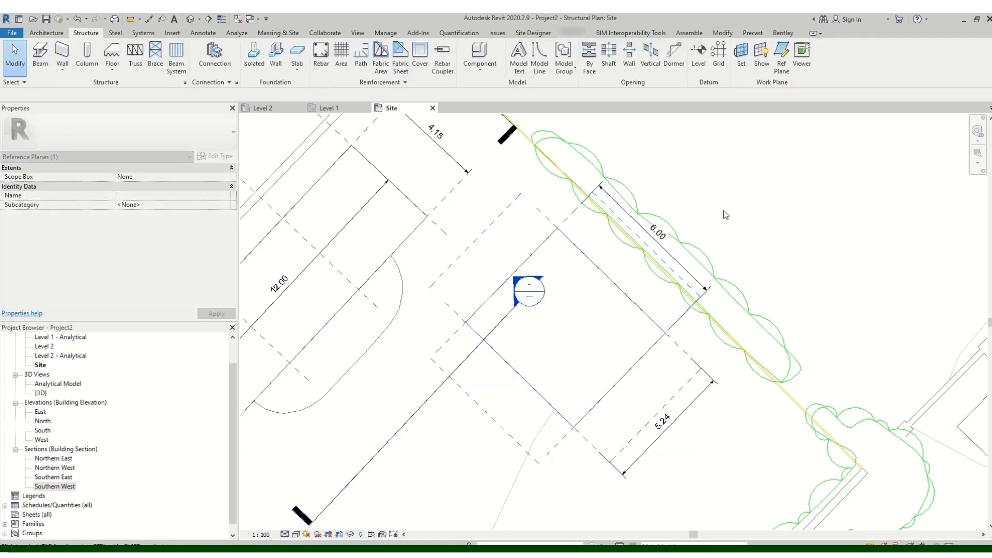
# - Move the section line that meets the smaller building southeast until it lies clear beyond that building
pyautogui.scroll(-3, 713, 248)
pyautogui.scroll(3, 717, 289)
pyautogui.scroll(-3, 753, 275)
pyautogui.click(604, 316)
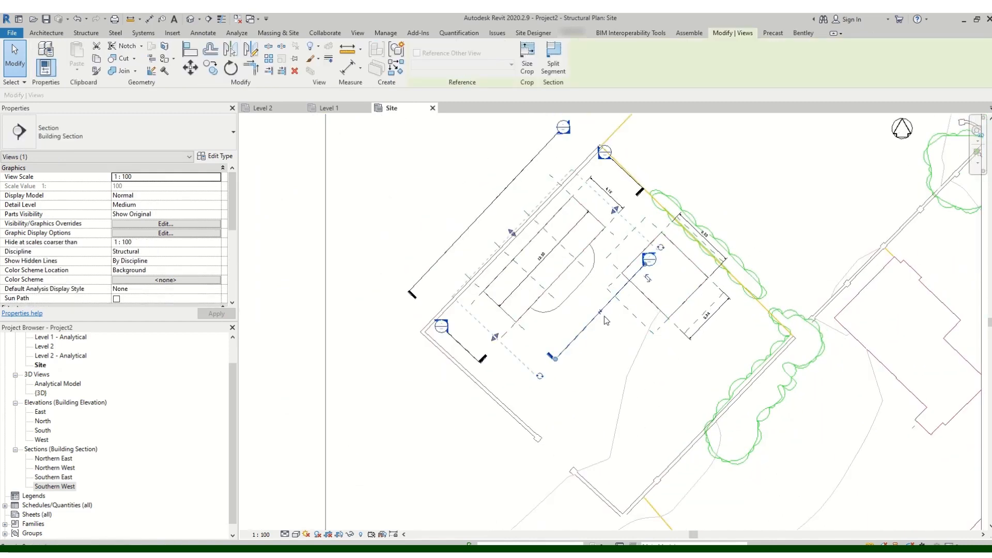
pyautogui.moveTo(603, 315); pyautogui.dragTo(681, 423)
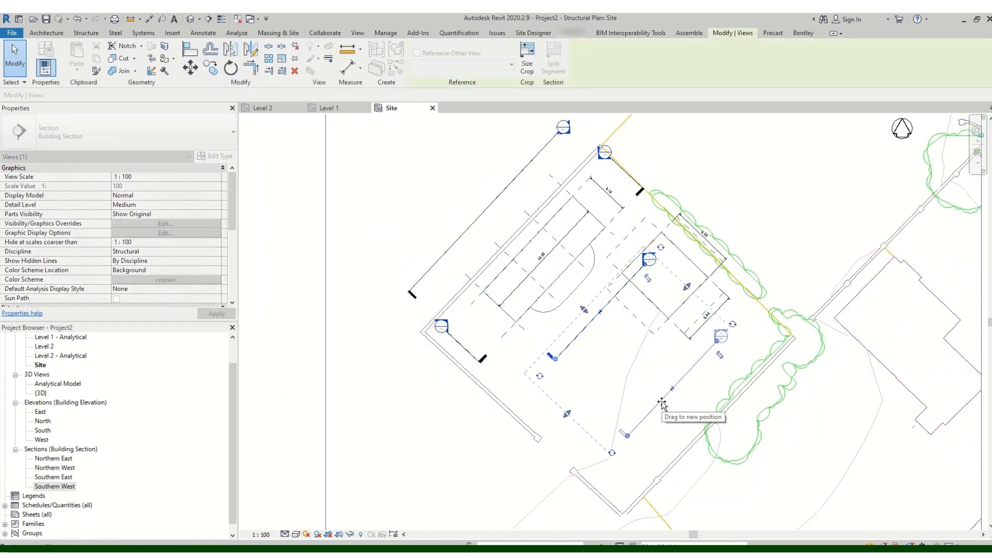
pyautogui.click(749, 249)
# - Draw straight grid lines across the long building on its northeast edge and the adjacent crosswise reference plane, from southeast to northwest
pyautogui.scroll(2, 749, 249)
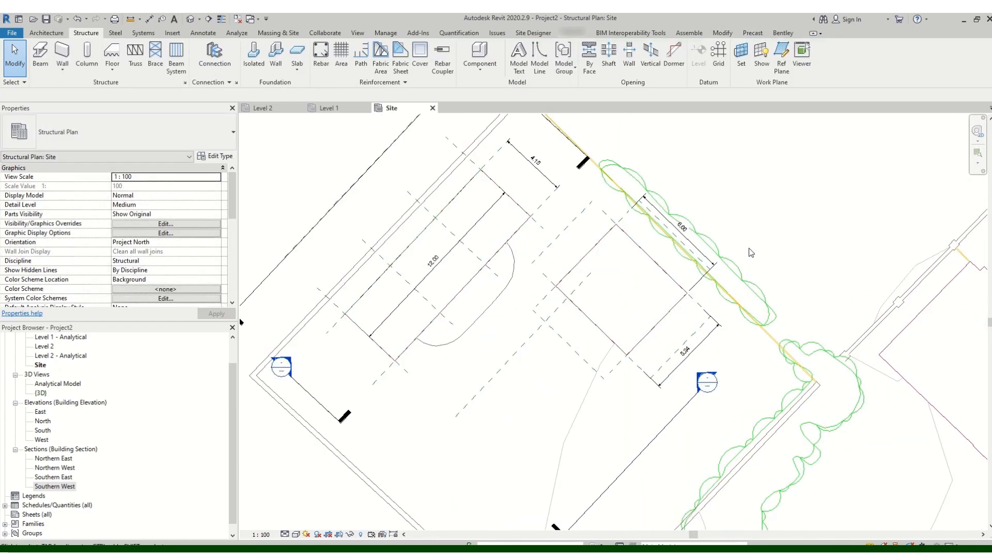
pyautogui.scroll(-2, 735, 283)
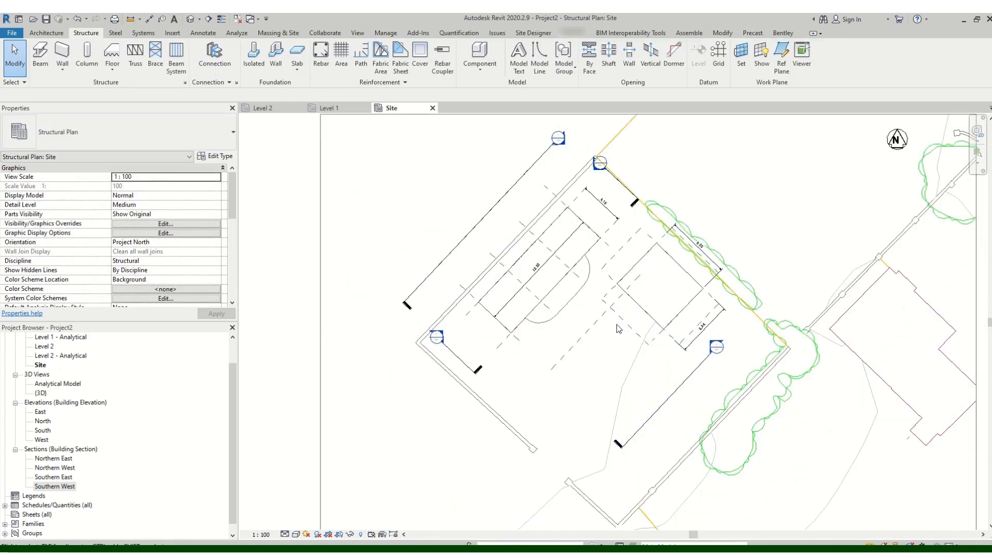
pyautogui.scroll(2, 627, 292)
pyautogui.scroll(-2, 644, 317)
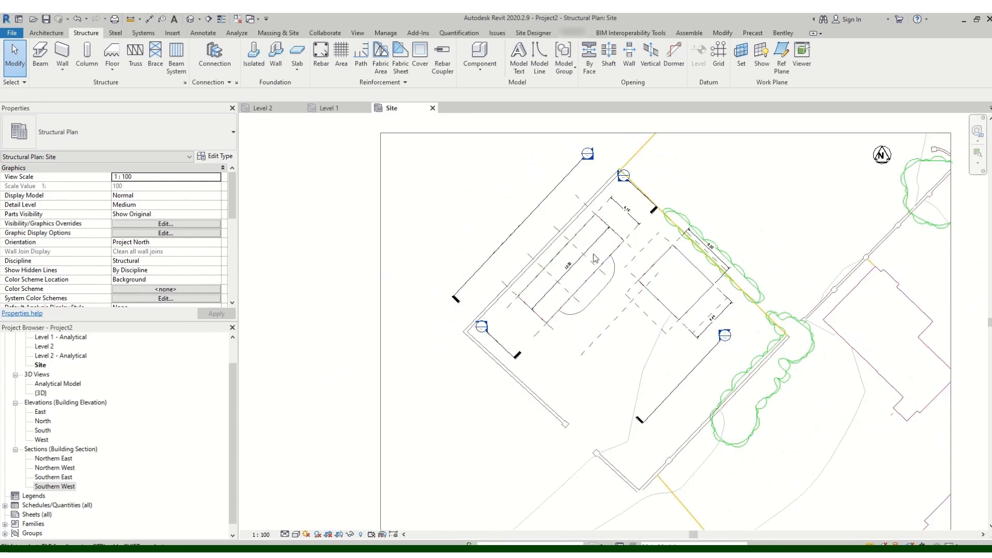
pyautogui.scroll(2, 687, 202)
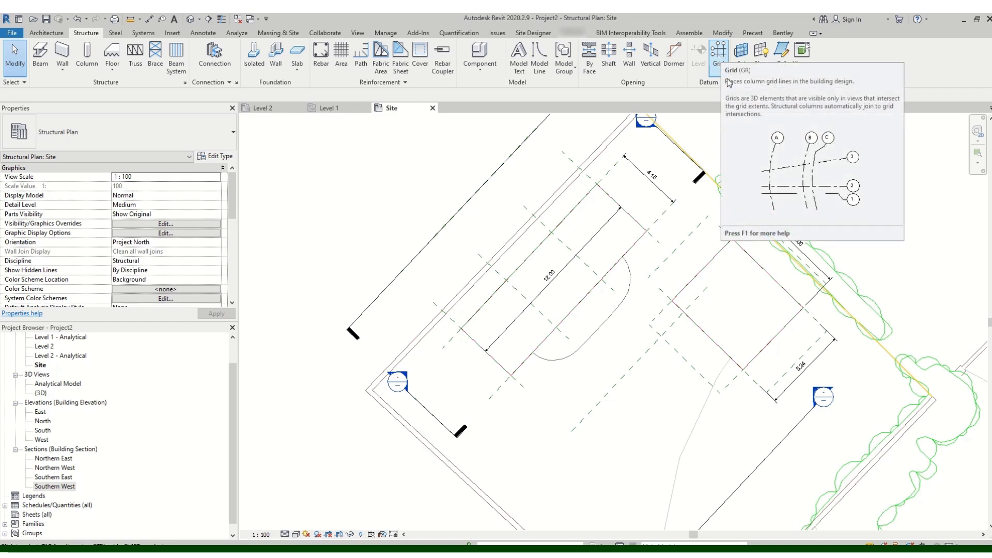
pyautogui.click(724, 58)
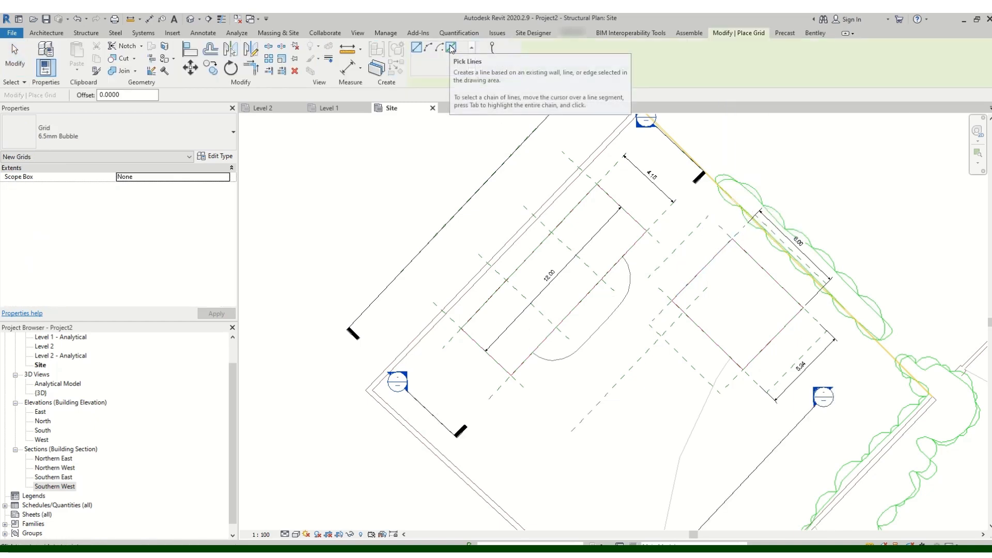
pyautogui.scroll(2, 630, 182)
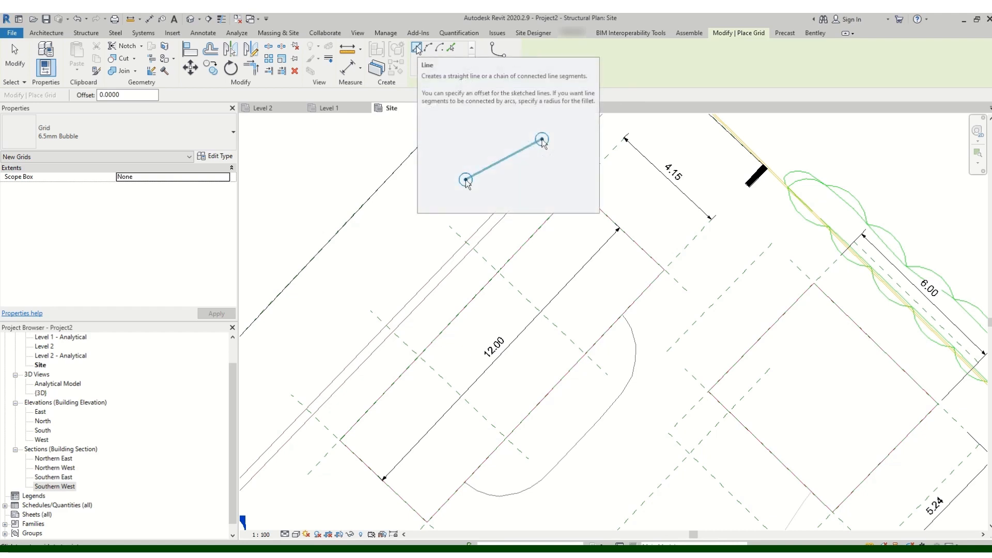
pyautogui.scroll(-2, 618, 246)
pyautogui.scroll(3, 641, 256)
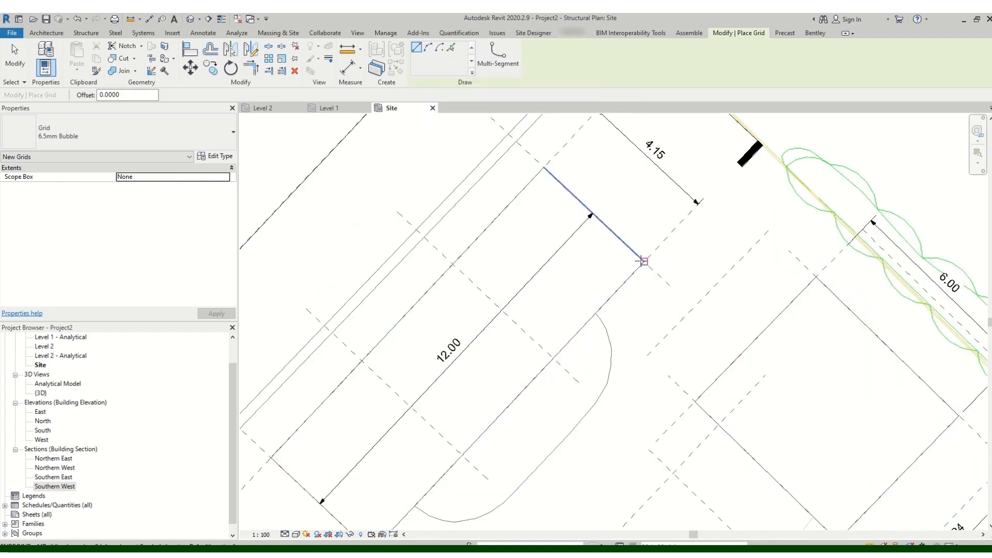
pyautogui.click(644, 261)
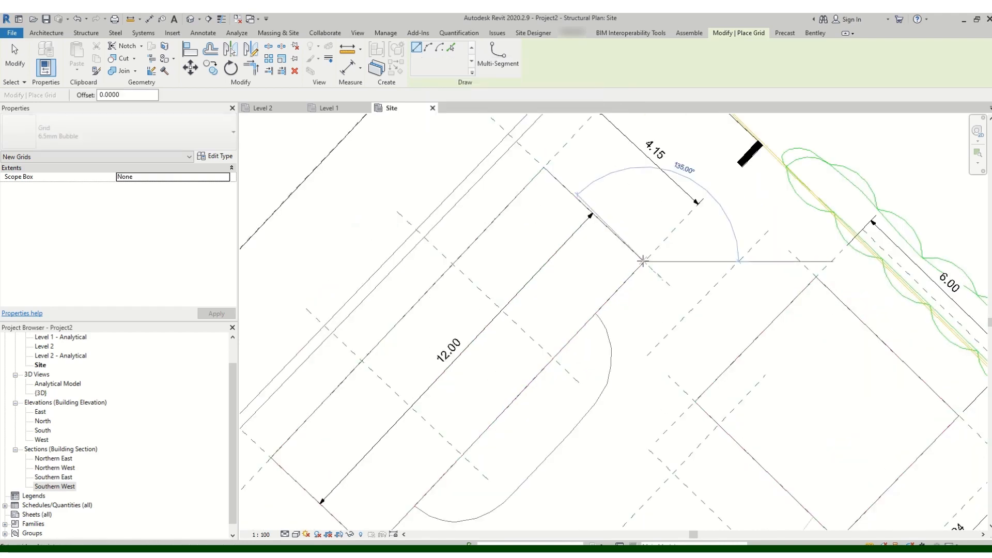
pyautogui.click(543, 167)
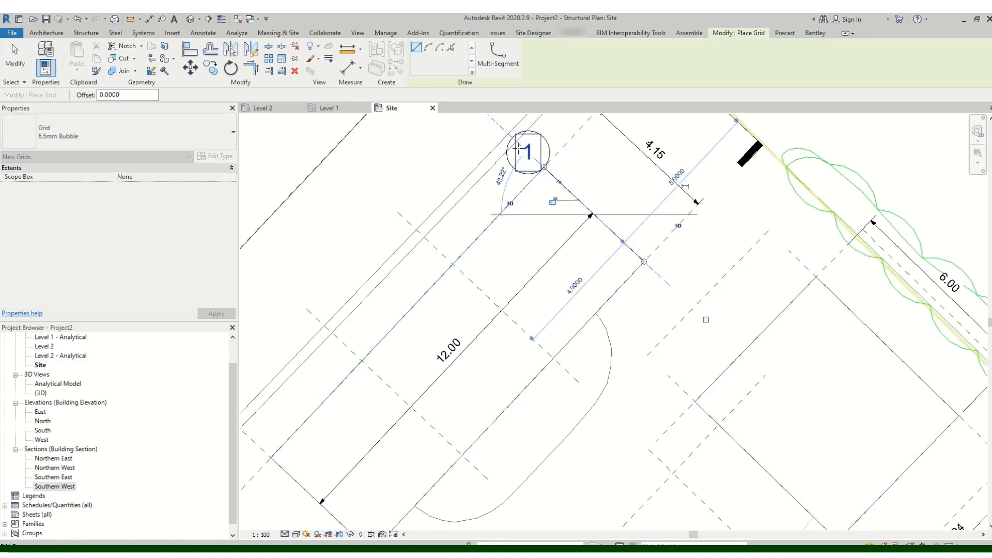
pyautogui.click(554, 359)
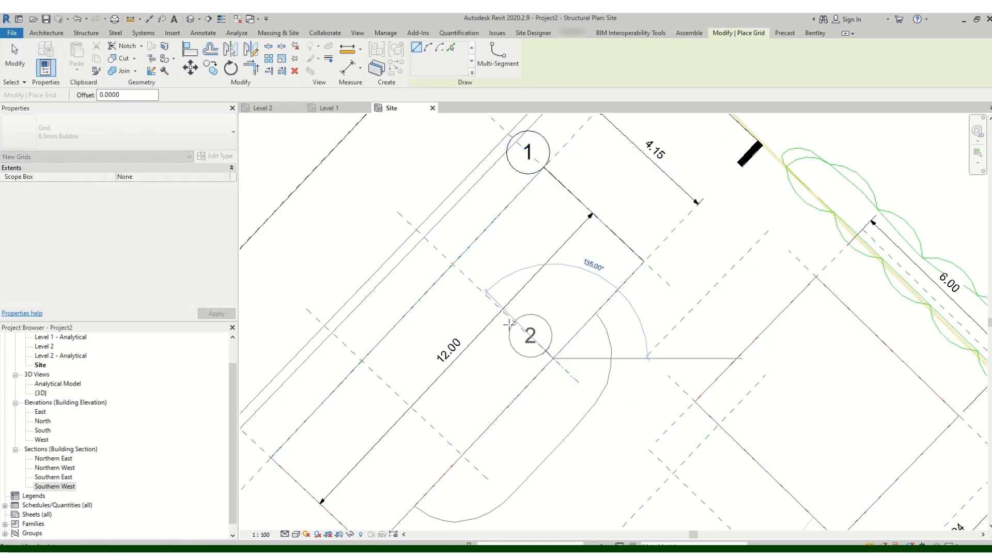
pyautogui.click(451, 266)
# - Draw grid lines across the long building on the third crosswise reference plane and on the southwest edge, from southeast to northwest
pyautogui.scroll(-2, 397, 208)
pyautogui.scroll(3, 440, 365)
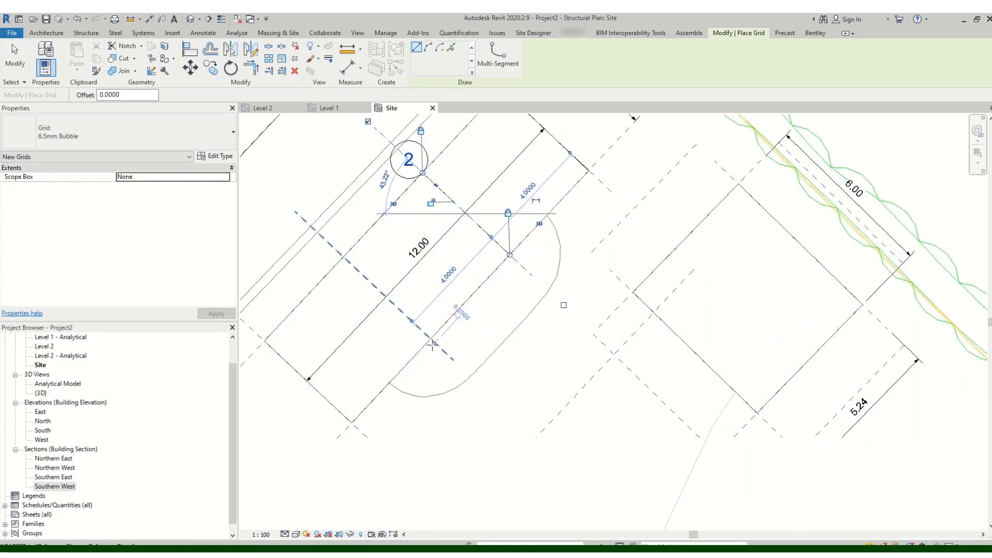
pyautogui.click(435, 348)
pyautogui.click(341, 257)
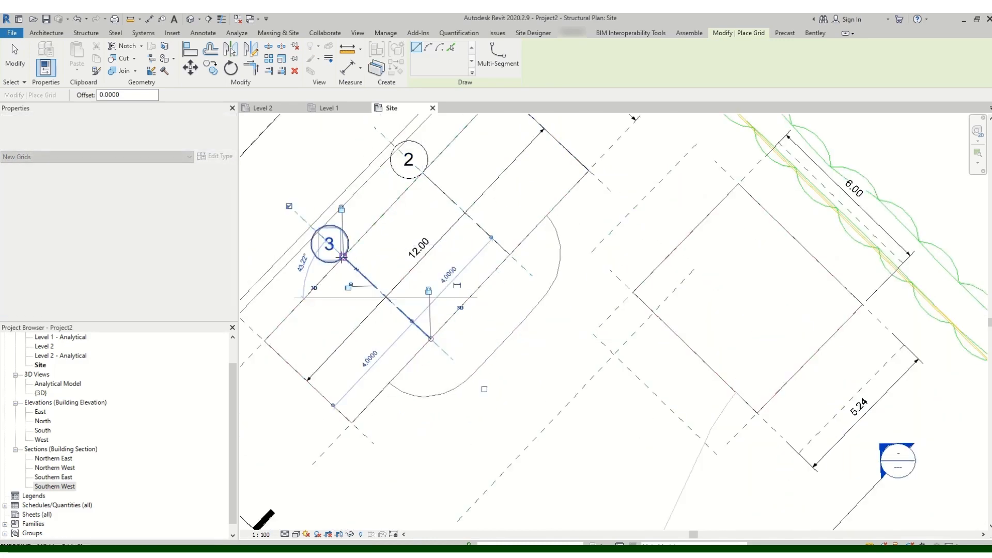
pyautogui.scroll(-2, 483, 388)
pyautogui.moveTo(484, 388); pyautogui.dragTo(461, 324, button='middle')
pyautogui.click(386, 345)
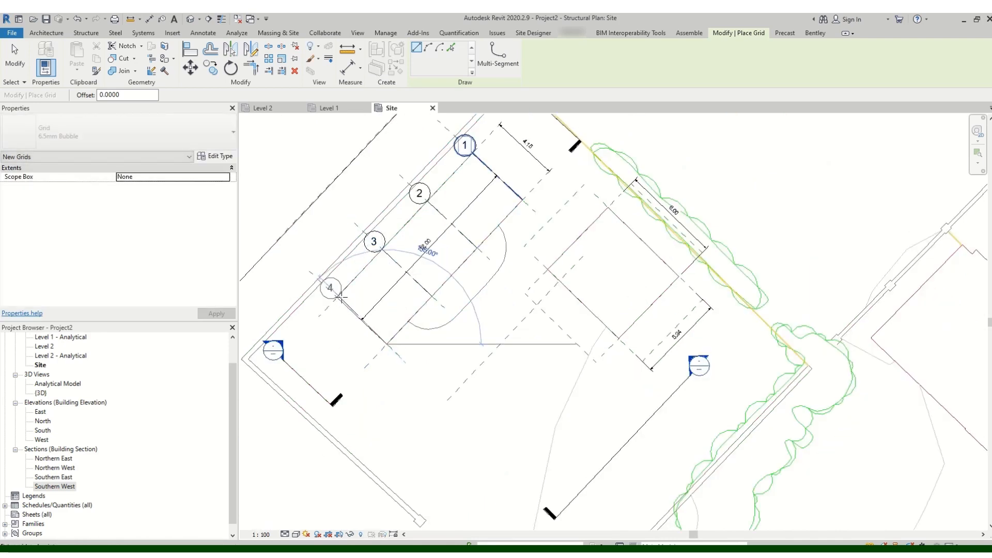
pyautogui.click(336, 299)
pyautogui.scroll(-2, 435, 262)
pyautogui.press('Escape')
pyautogui.press('Escape')
# - Extend the bubble ends of the four aligned grid lines northwest past the boundary wall
pyautogui.scroll(2, 475, 211)
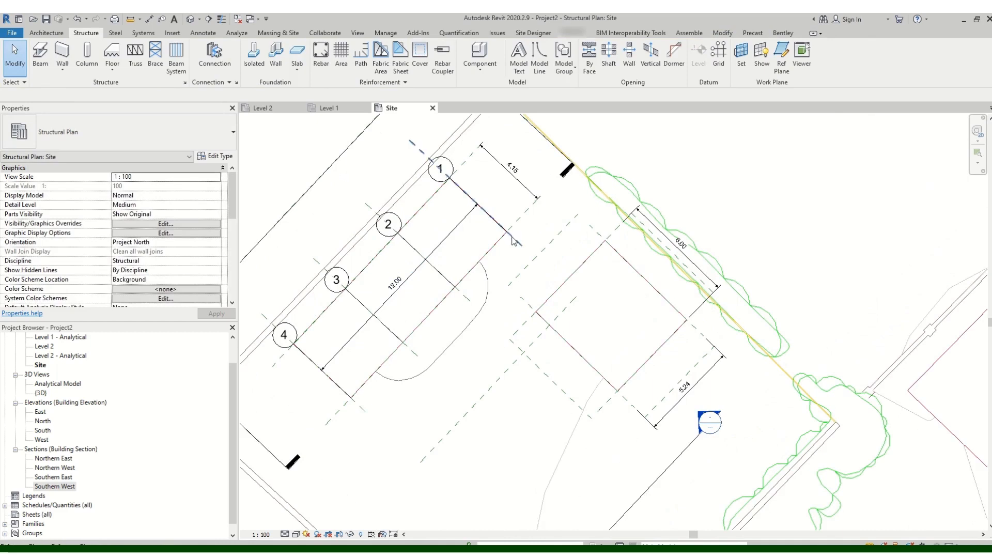
pyautogui.click(503, 232)
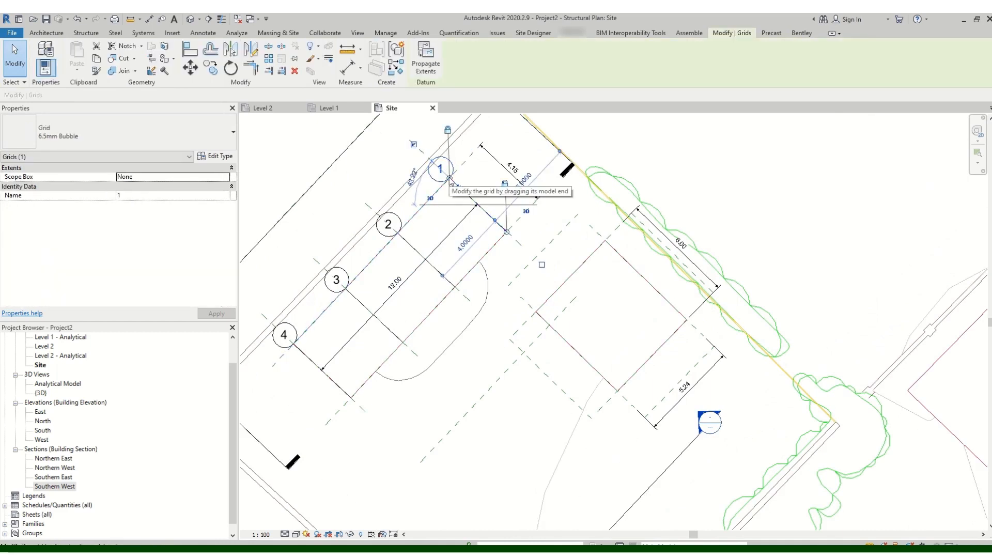
pyautogui.moveTo(449, 180); pyautogui.dragTo(412, 159)
pyautogui.scroll(-3, 505, 291)
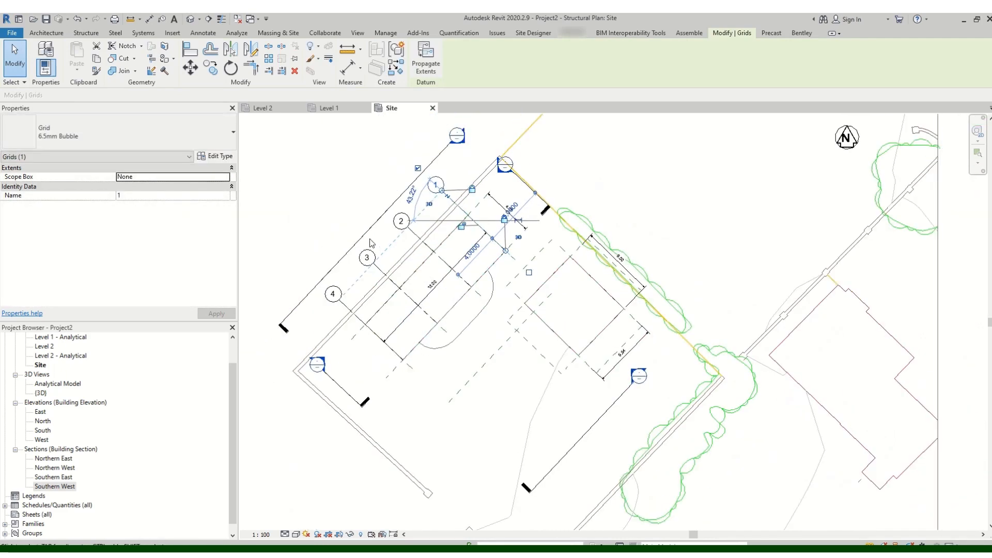
pyautogui.scroll(4, 371, 238)
pyautogui.press('Escape')
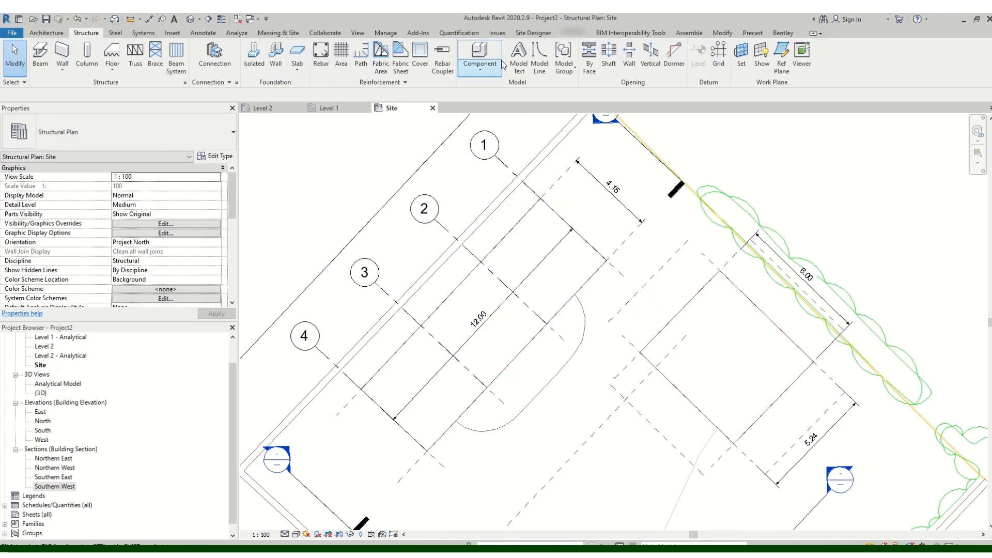
# - Draw grid lines along the long building's northwest and southeast edges, each running from southwest to northeast
pyautogui.click(717, 66)
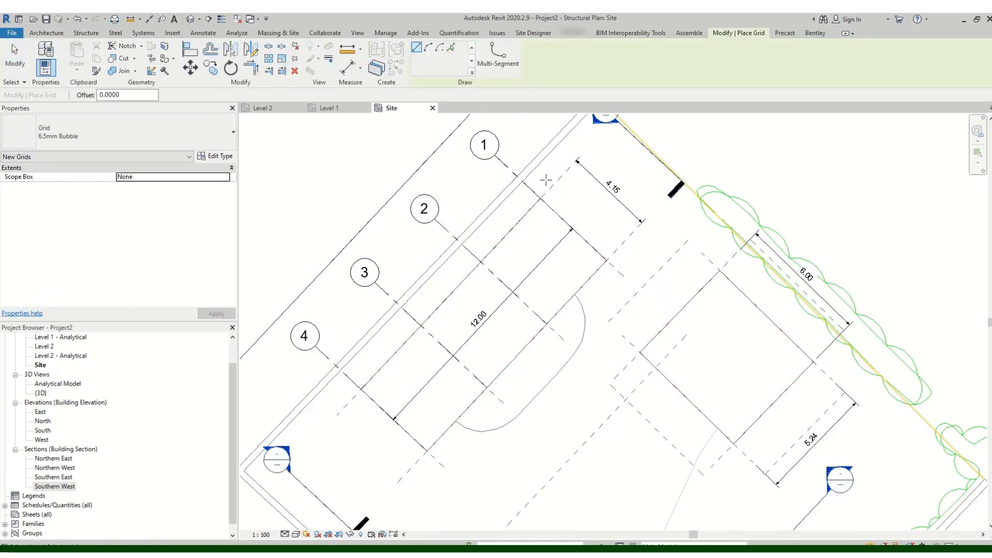
pyautogui.click(361, 389)
pyautogui.click(554, 220)
pyautogui.scroll(2, 553, 219)
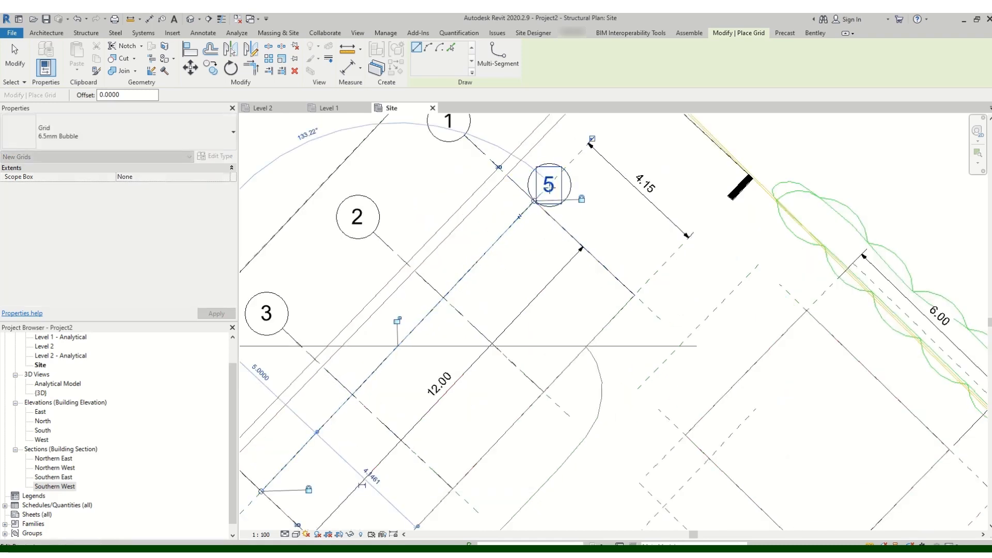
pyautogui.scroll(-2, 508, 259)
pyautogui.click(397, 422)
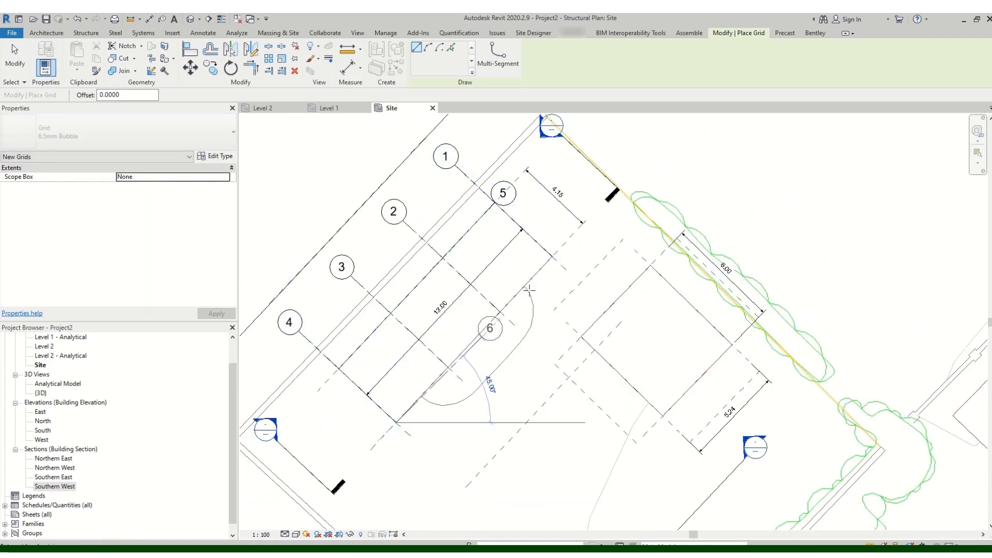
pyautogui.click(553, 250)
pyautogui.press('Escape')
pyautogui.press('Escape')
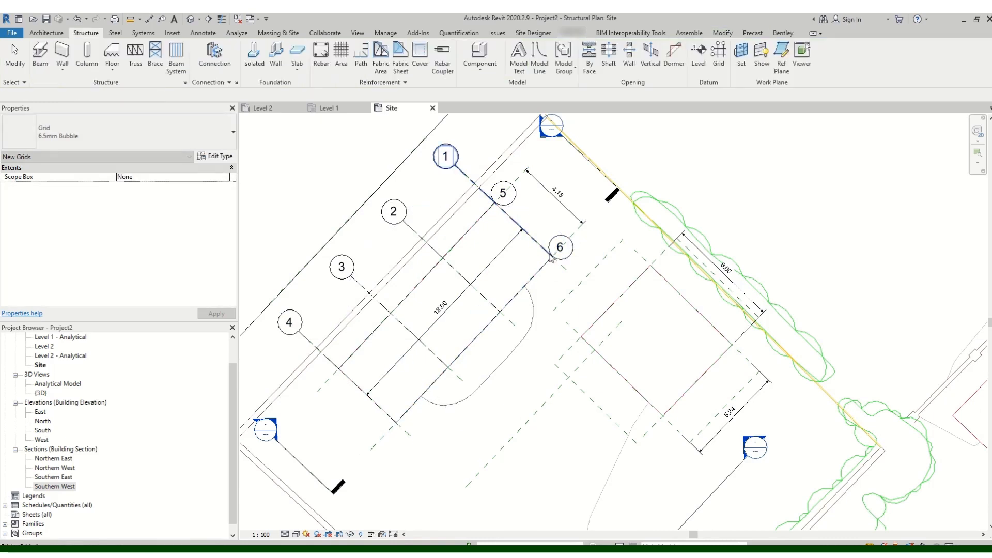
# - Extend the bubble ends of the long building's two lengthwise grid lines northeast, clear of its end edge
pyautogui.click(546, 267)
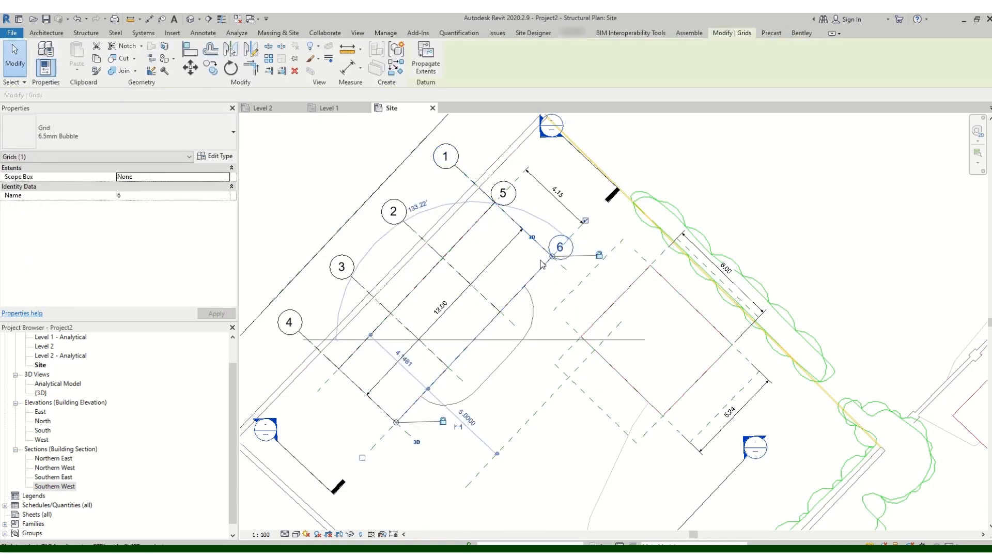
pyautogui.moveTo(553, 260); pyautogui.dragTo(594, 228)
pyautogui.click(604, 244)
# - Draw a grid line along the smaller building's northwest edge, from southwest to northeast
pyautogui.scroll(-2, 504, 235)
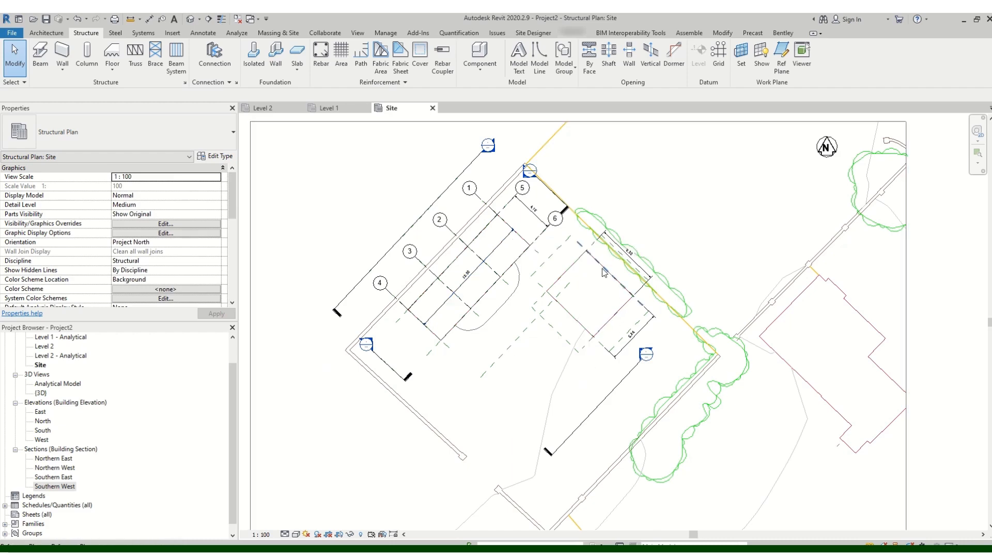
pyautogui.scroll(3, 603, 273)
pyautogui.scroll(-3, 598, 262)
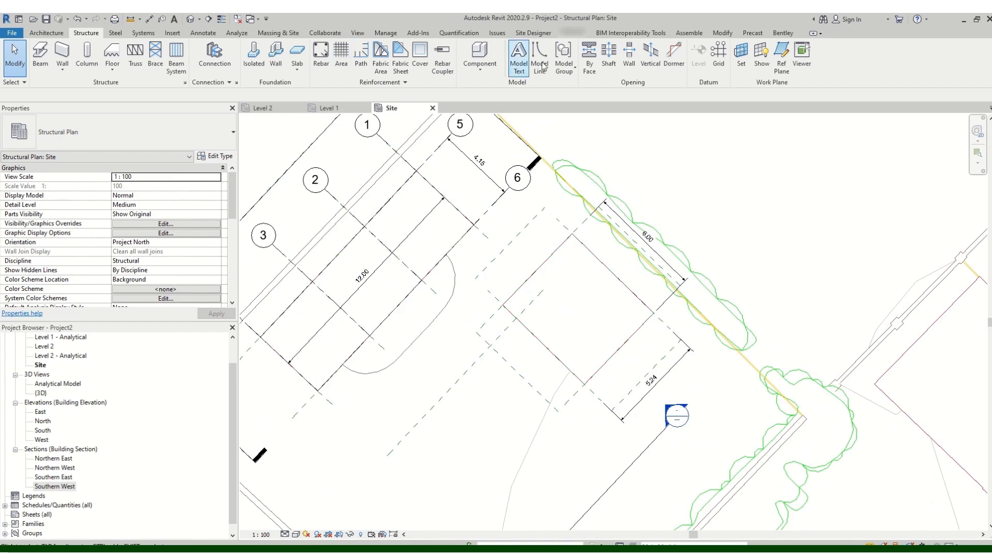
pyautogui.click(719, 52)
pyautogui.click(504, 305)
pyautogui.scroll(2, 573, 232)
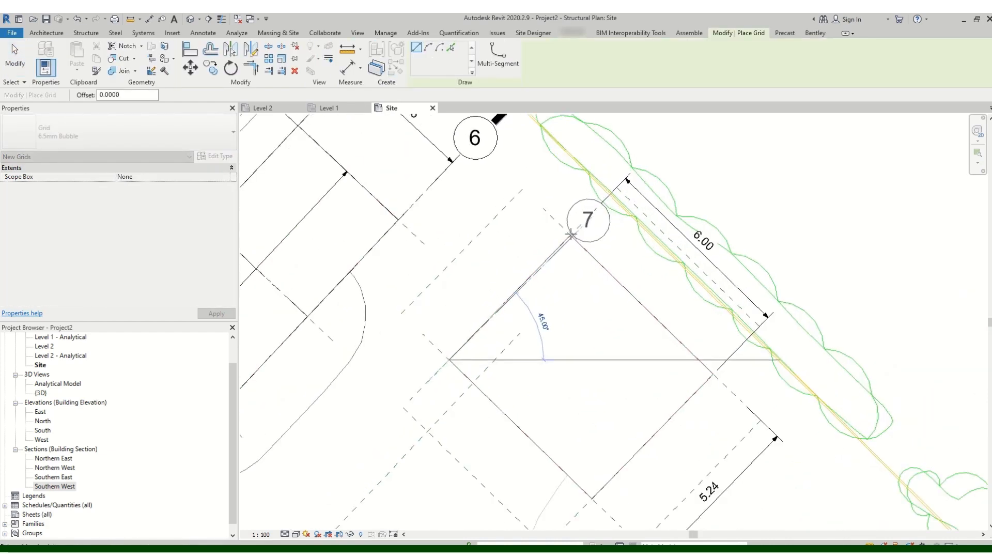
pyautogui.scroll(2, 569, 234)
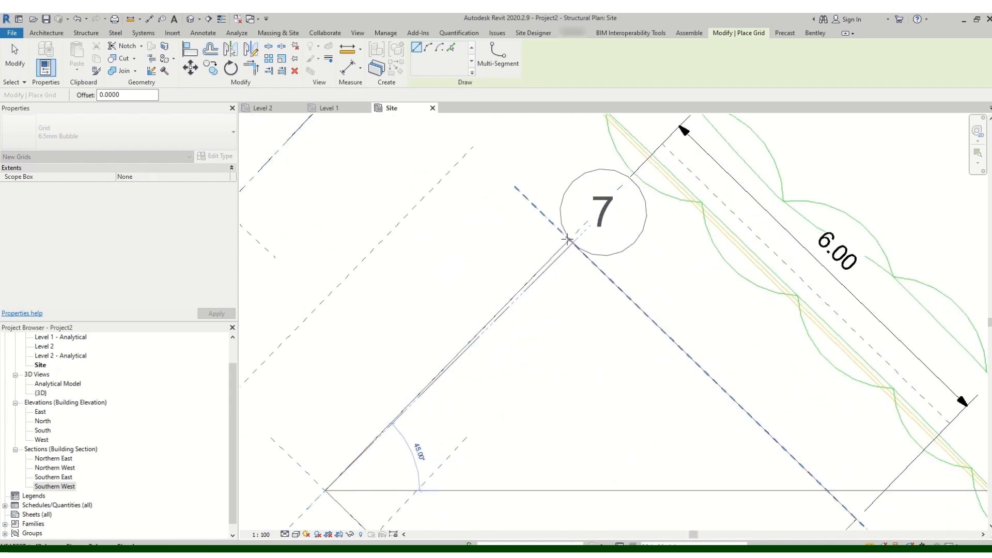
pyautogui.scroll(3, 569, 241)
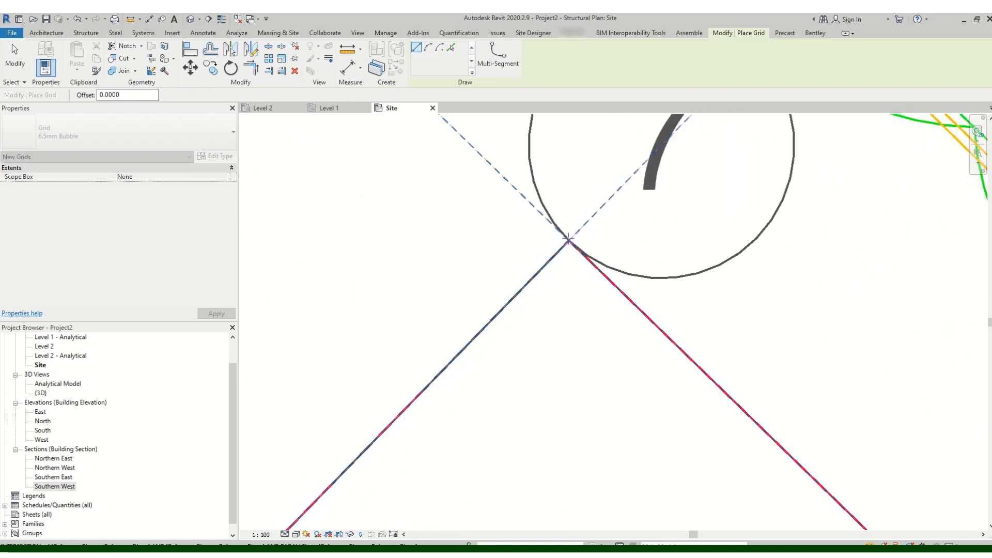
pyautogui.scroll(-3, 569, 241)
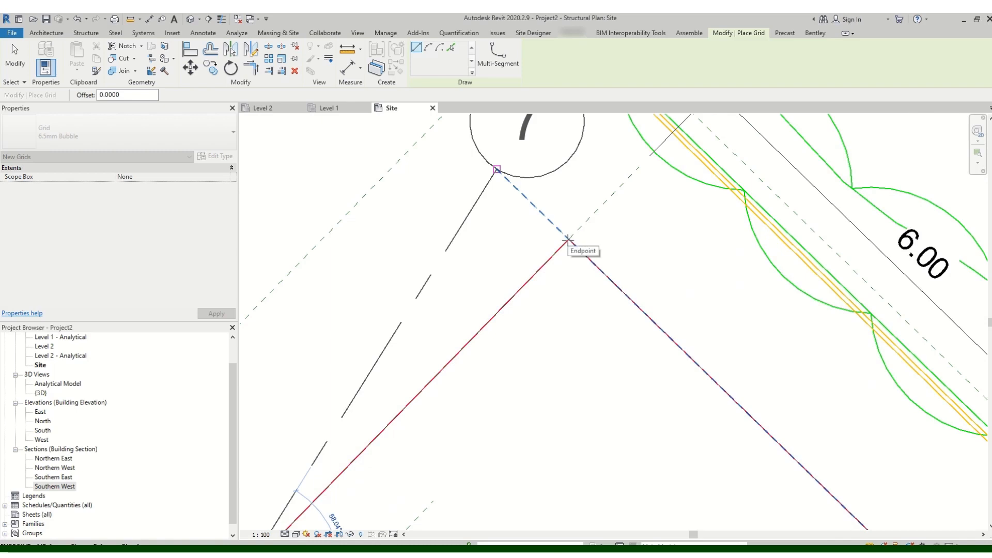
pyautogui.scroll(-2, 569, 239)
pyautogui.click(570, 240)
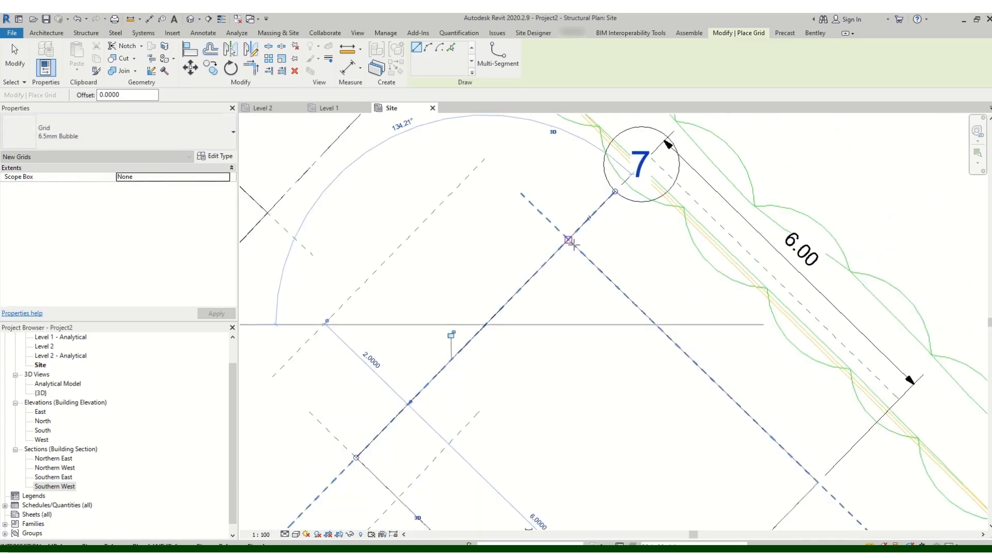
# - Draw a parallel grid line along the smaller building's southeast edge, from its south corner to its east corner
pyautogui.scroll(-2, 570, 241)
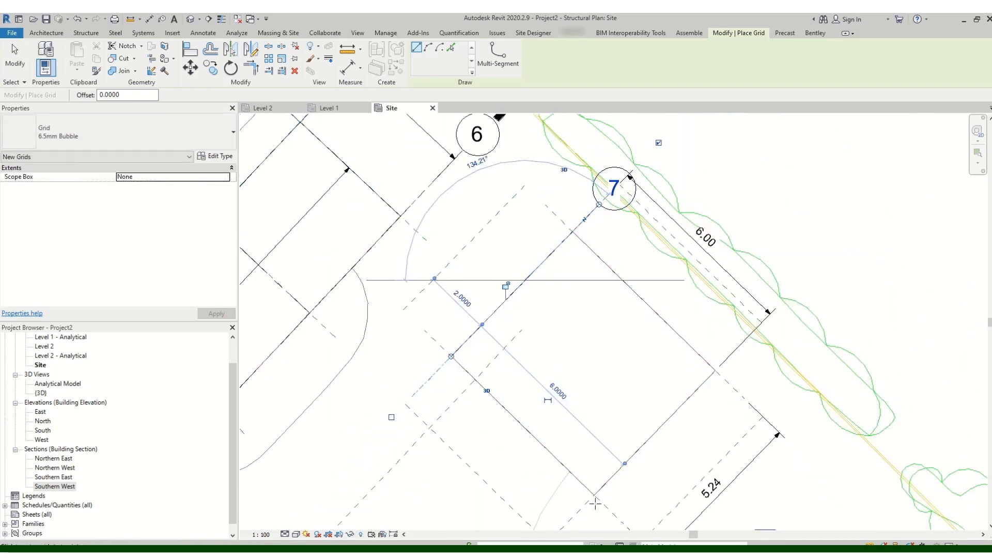
pyautogui.click(594, 496)
pyautogui.scroll(1, 721, 364)
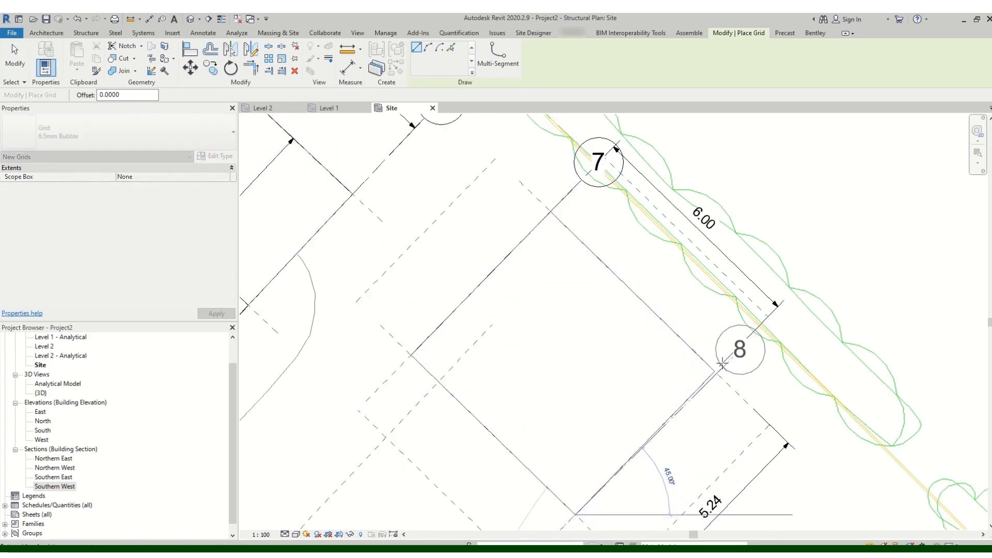
pyautogui.scroll(4, 722, 364)
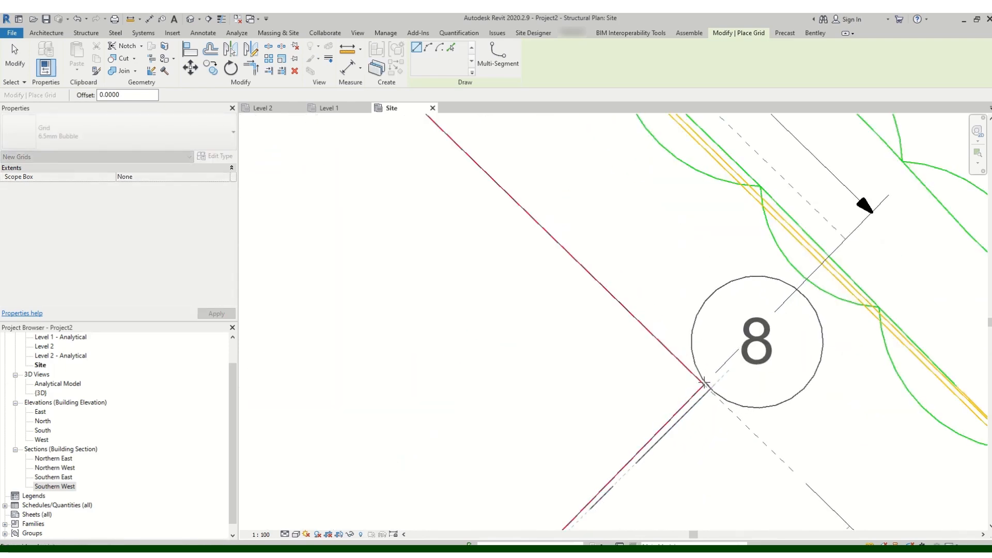
pyautogui.click(704, 383)
pyautogui.scroll(-5, 669, 317)
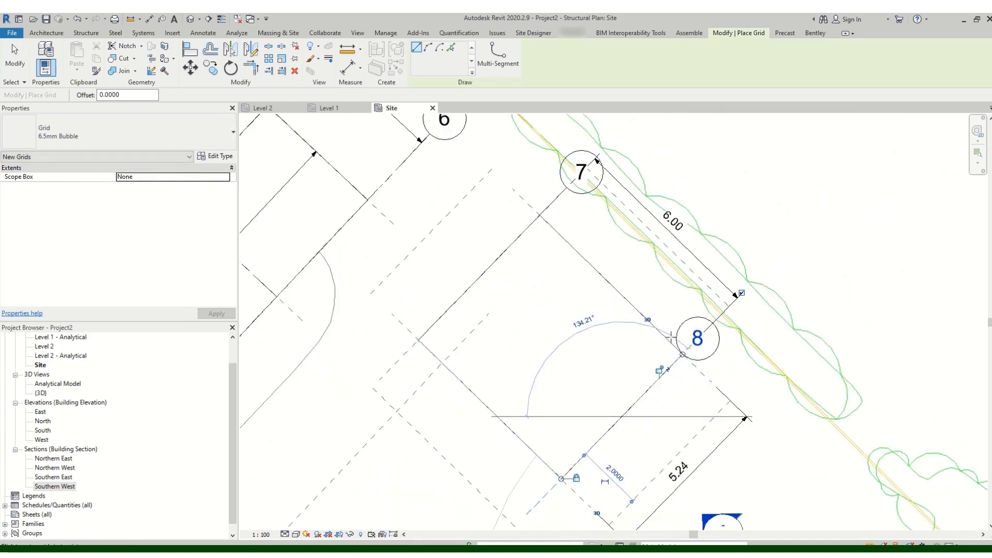
pyautogui.scroll(-1, 669, 318)
pyautogui.scroll(3, 615, 258)
pyautogui.press('Escape')
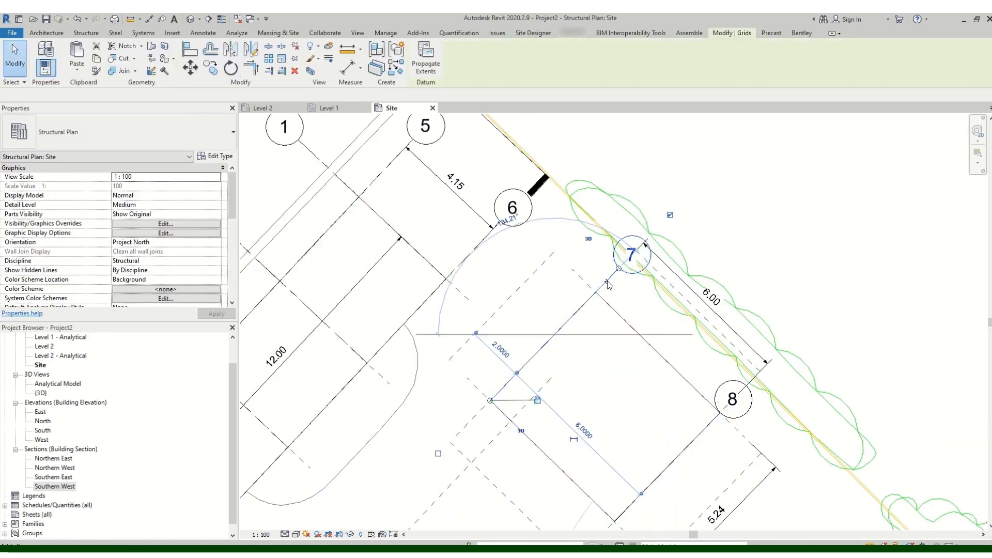
# - Align the bubble ends of grid lines 7 and 8 and extend them together northeast past the 6.00 dimension
pyautogui.moveTo(619, 268); pyautogui.dragTo(597, 293)
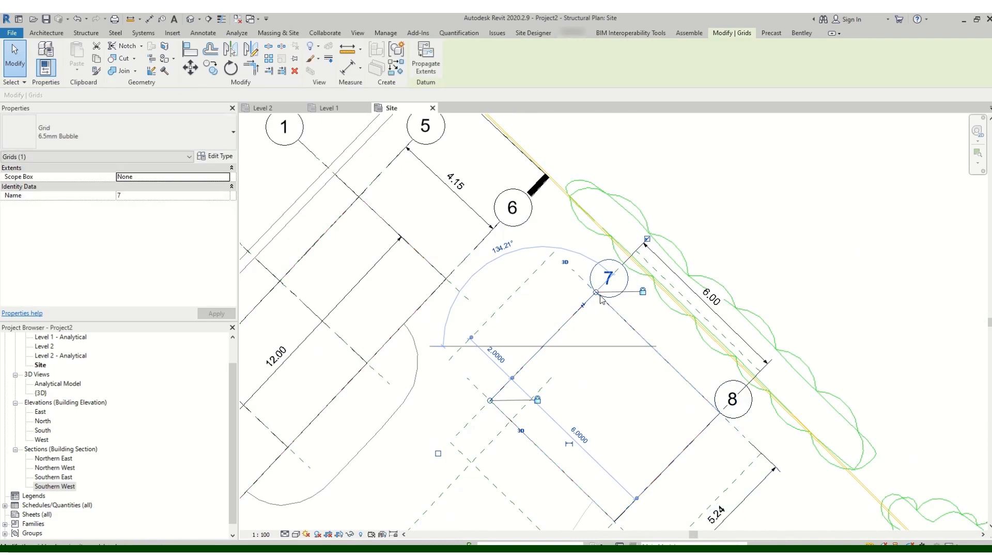
pyautogui.scroll(2, 754, 405)
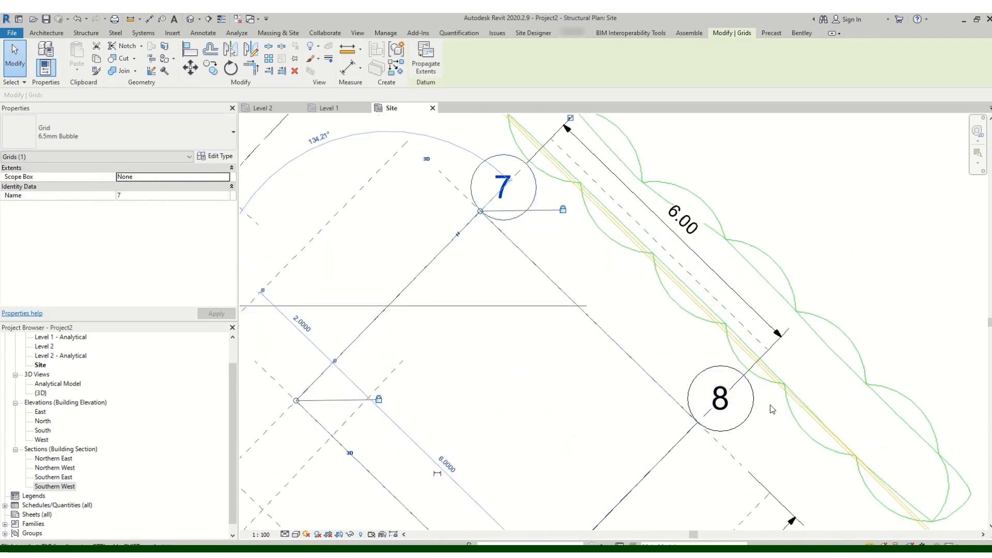
pyautogui.scroll(-2, 757, 400)
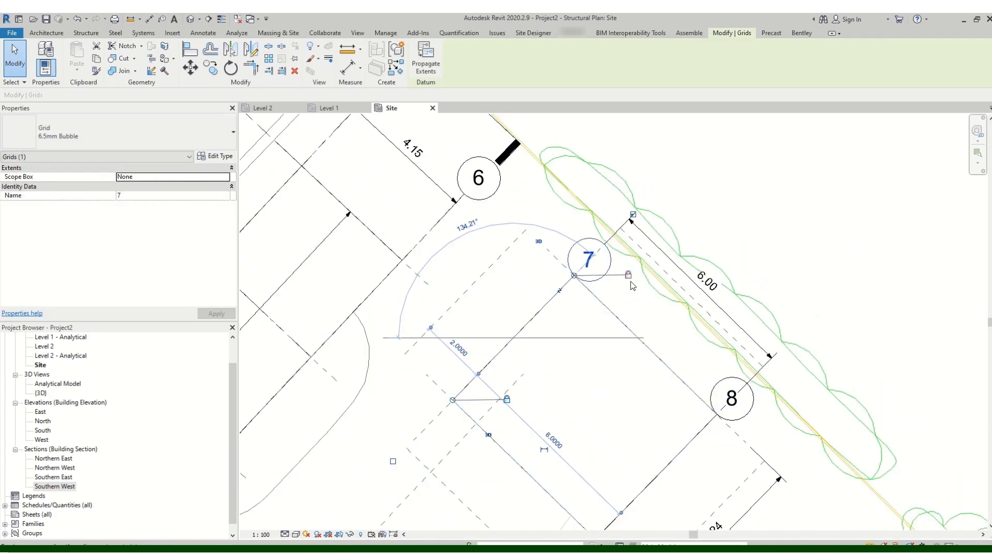
pyautogui.moveTo(573, 280); pyautogui.dragTo(652, 201)
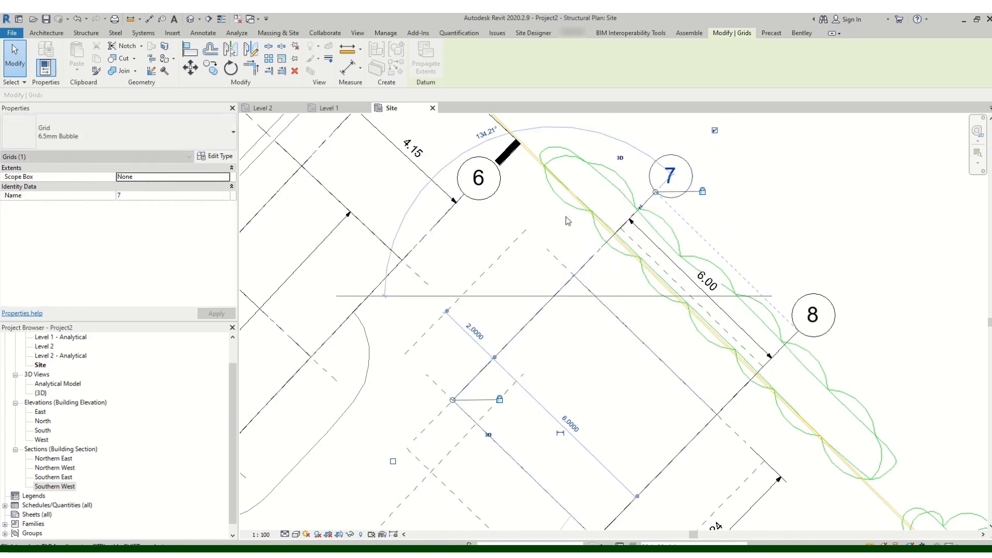
pyautogui.scroll(-2, 567, 216)
pyautogui.scroll(2, 656, 324)
pyautogui.scroll(-2, 635, 298)
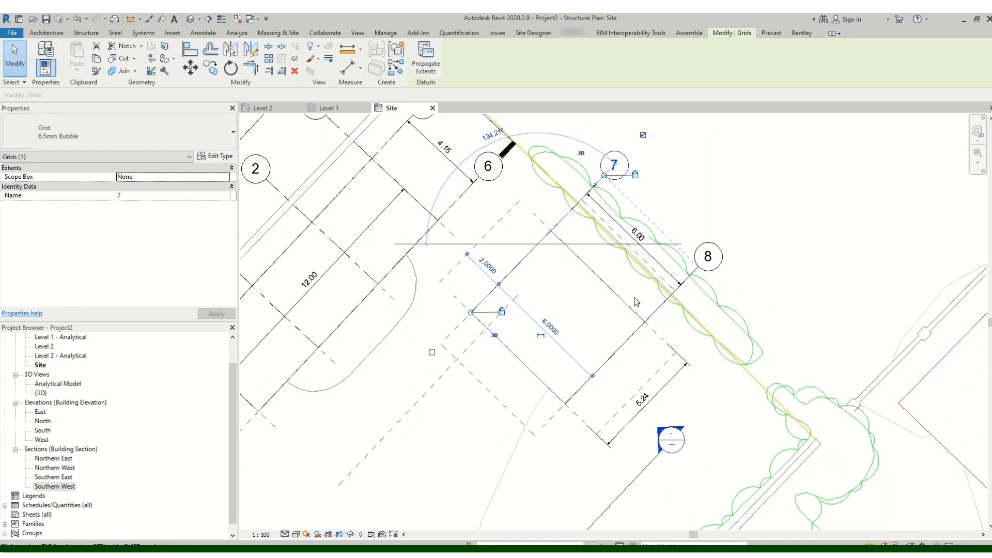
pyautogui.click(79, 33)
pyautogui.click(715, 147)
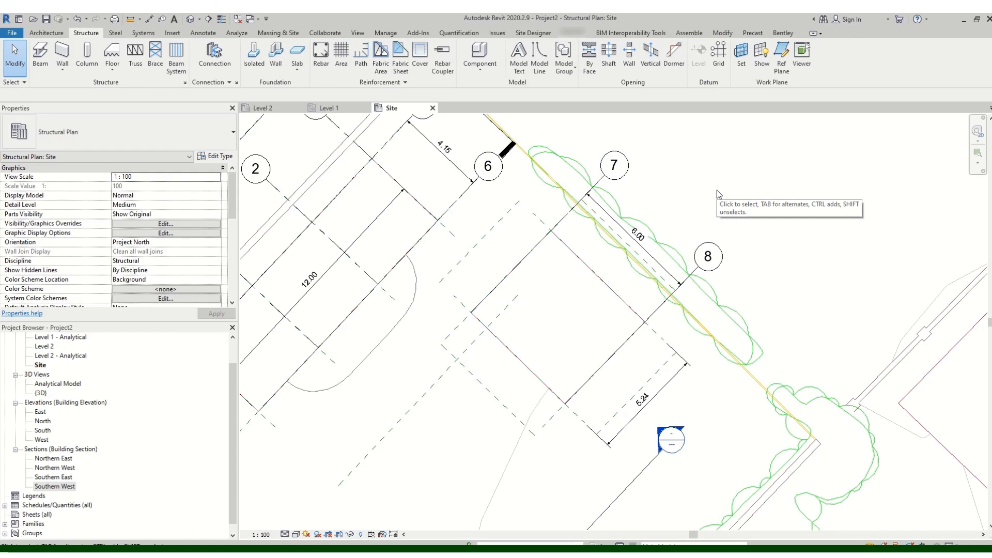
# - Draw grid lines along the smaller building's northeast and southwest edges, each running from southeast to northwest
pyautogui.press('g')
pyautogui.press('r')
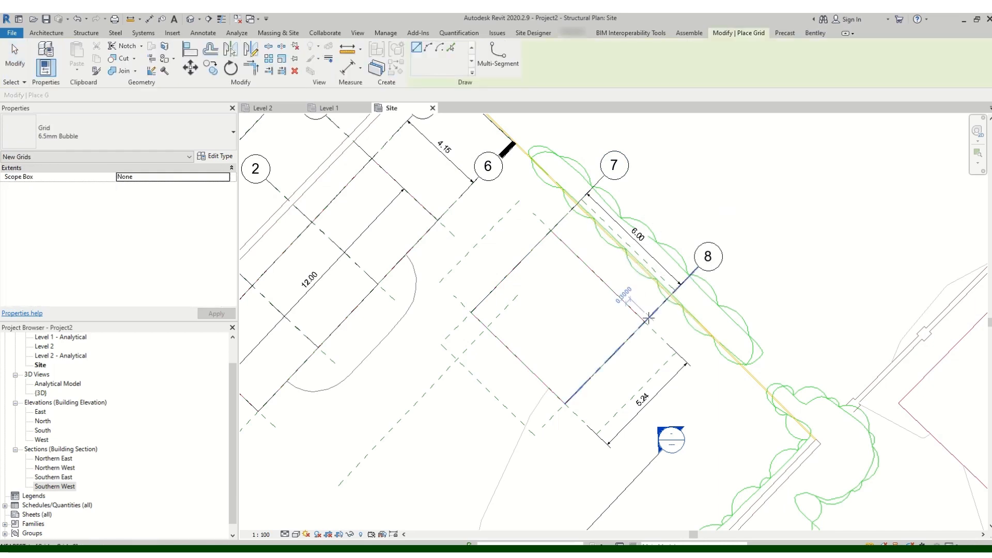
pyautogui.click(645, 322)
pyautogui.scroll(4, 552, 227)
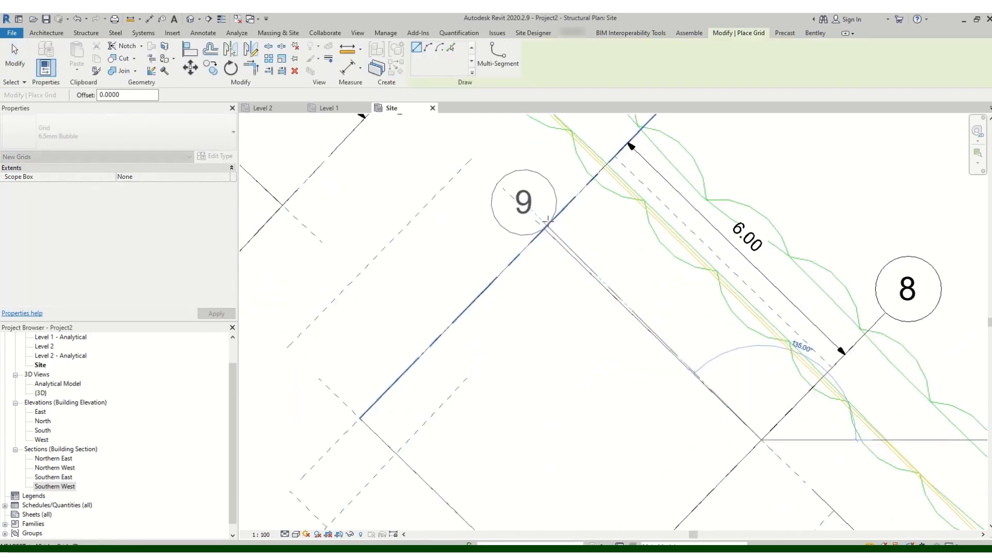
pyautogui.click(541, 230)
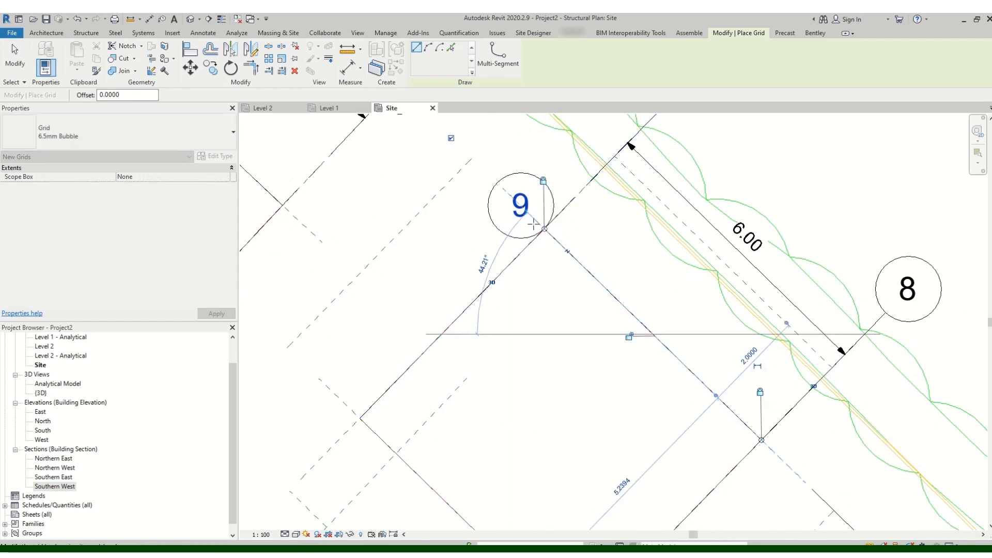
pyautogui.scroll(-2, 488, 181)
pyautogui.click(547, 475)
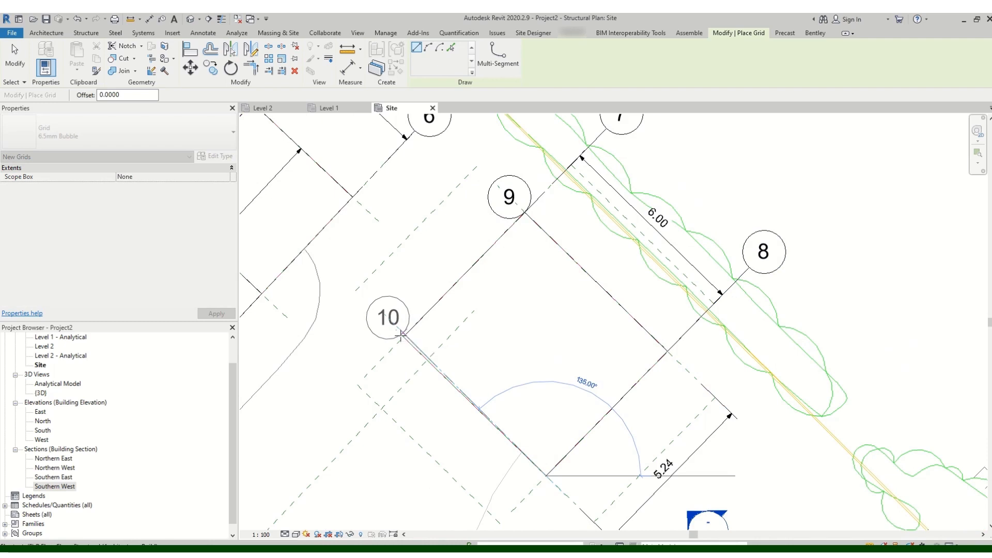
pyautogui.click(401, 335)
pyautogui.scroll(-2, 540, 248)
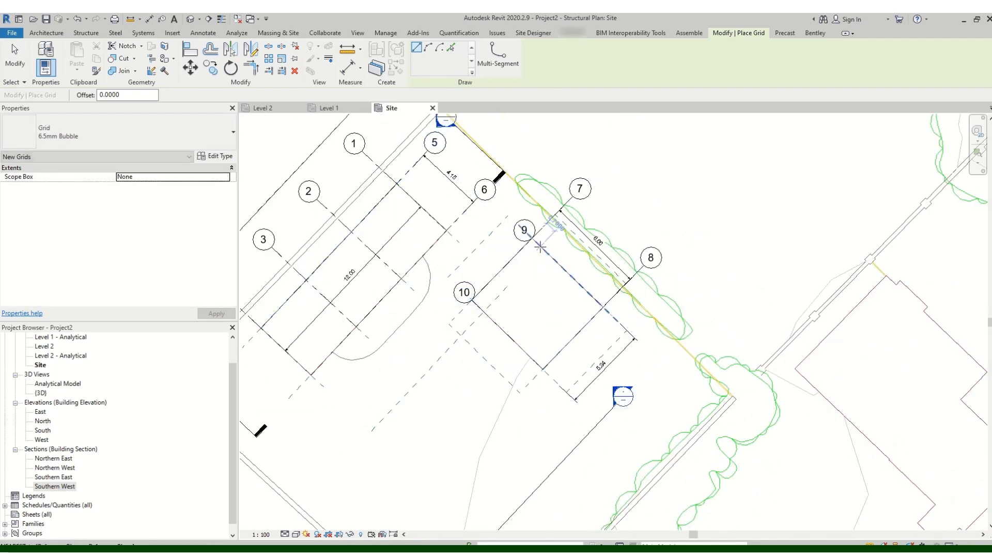
# - Extend the bubble ends of grid lines 9 and 10 northwest, away from the smaller building's edge
pyautogui.press('Escape')
pyautogui.click(540, 246)
pyautogui.moveTo(532, 238); pyautogui.dragTo(518, 226)
pyautogui.click(643, 190)
# - Move the 4.15 dimension southwest, away from the bubbles of grid lines 5 and 6
pyautogui.scroll(-4, 650, 199)
pyautogui.scroll(2, 690, 230)
pyautogui.scroll(-1, 689, 228)
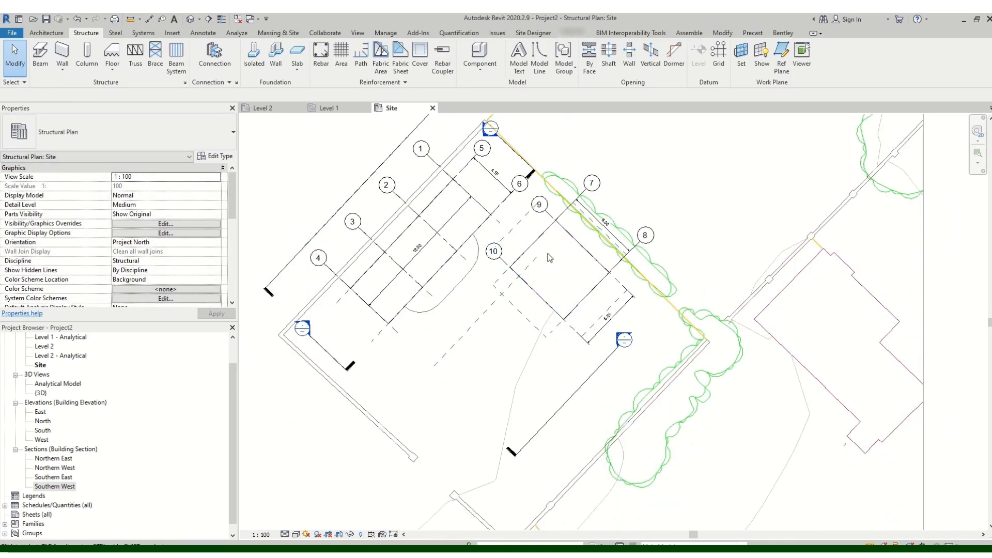
pyautogui.scroll(2, 509, 182)
pyautogui.click(500, 190)
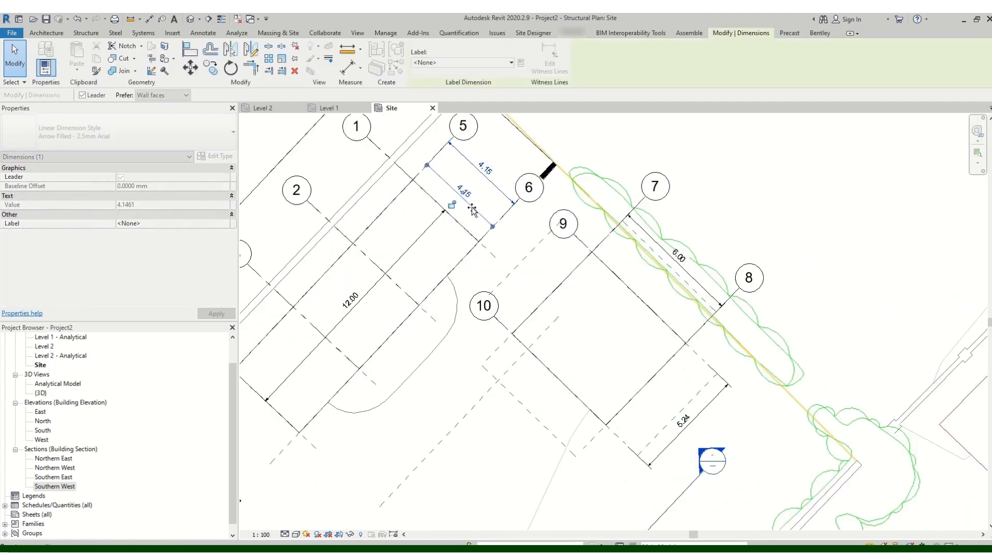
pyautogui.scroll(-2, 557, 193)
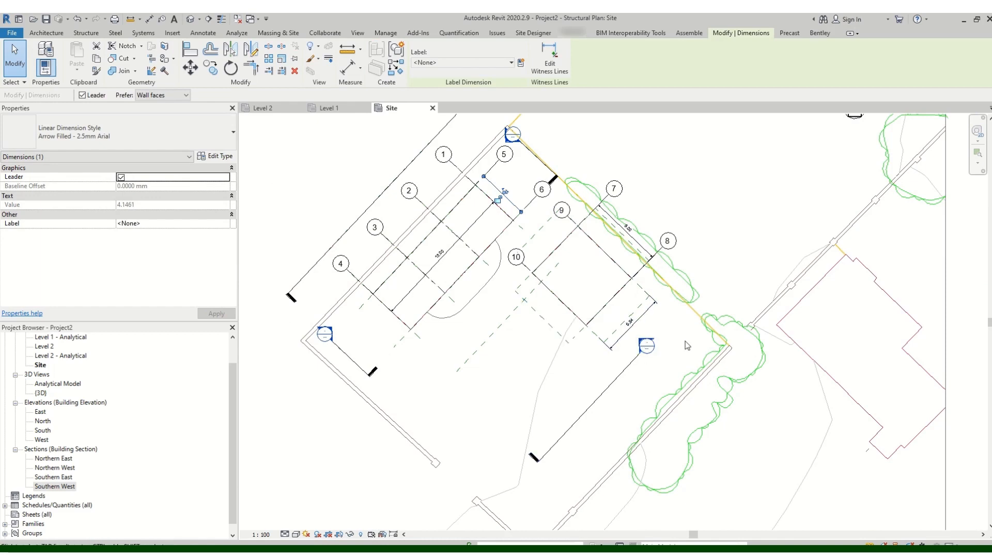
# - Open the Southern West section view from its section head in the site plan
pyautogui.scroll(2, 680, 345)
pyautogui.doubleClick(636, 345)
pyautogui.scroll(-2, 542, 305)
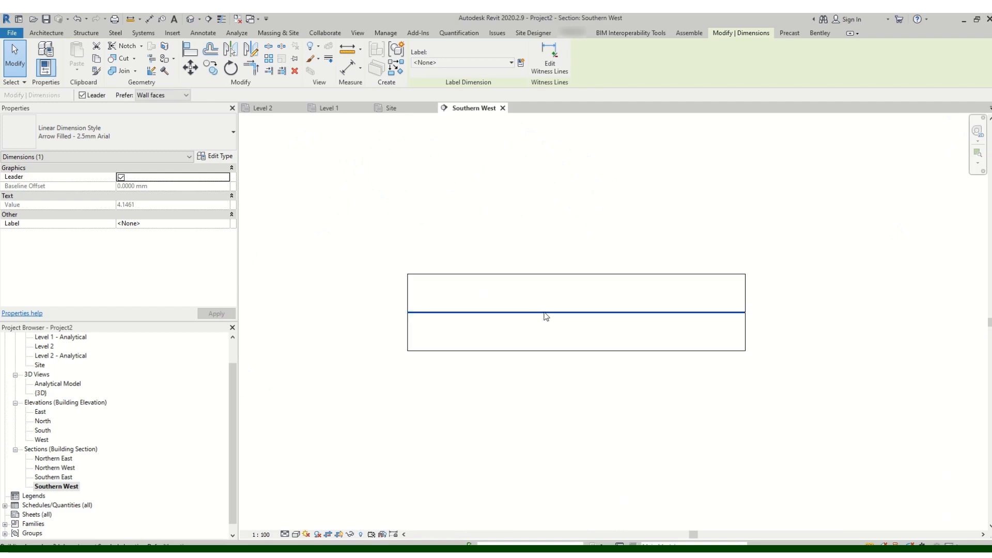
# - Enlarge the section's crop region on all sides around the level lines, and pull its right edge back in
pyautogui.click(614, 274)
pyautogui.moveTo(745, 275); pyautogui.dragTo(874, 275)
pyautogui.moveTo(641, 351); pyautogui.dragTo(641, 434)
pyautogui.scroll(-2, 615, 361)
pyautogui.moveTo(496, 335); pyautogui.dragTo(405, 335)
pyautogui.moveTo(588, 268); pyautogui.dragTo(580, 227)
pyautogui.moveTo(574, 369); pyautogui.dragTo(571, 444)
pyautogui.scroll(-2, 696, 389)
pyautogui.moveTo(726, 355); pyautogui.dragTo(828, 346)
pyautogui.moveTo(524, 361); pyautogui.dragTo(421, 357)
pyautogui.moveTo(839, 357); pyautogui.dragTo(682, 357)
# - Turn off Crop View for the Southern West section
pyautogui.scroll(-3, 143, 229)
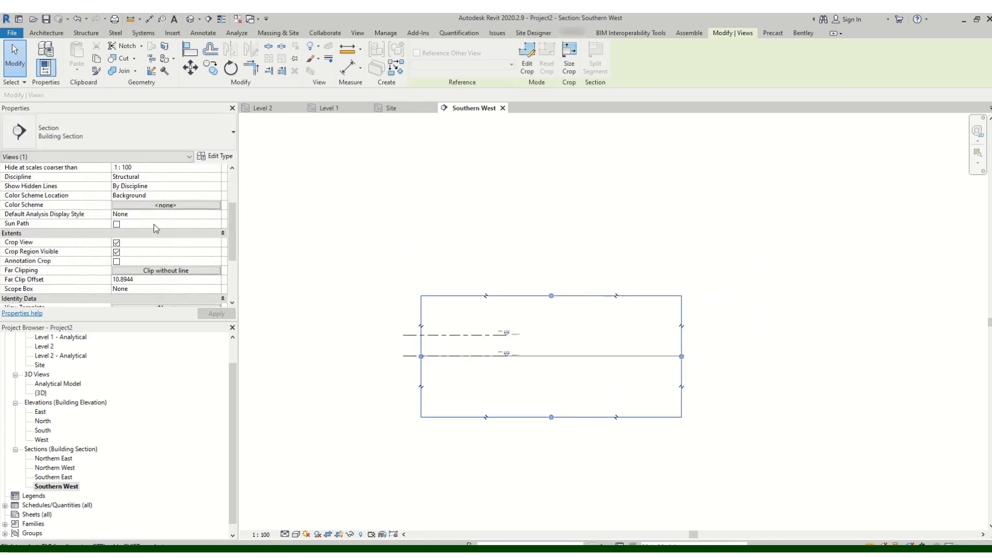
pyautogui.click(117, 243)
pyautogui.scroll(-4, 735, 324)
pyautogui.scroll(3, 628, 348)
# - Extend the right edge of the Southern West section's crop region past the level heads
pyautogui.moveTo(639, 285); pyautogui.dragTo(500, 279)
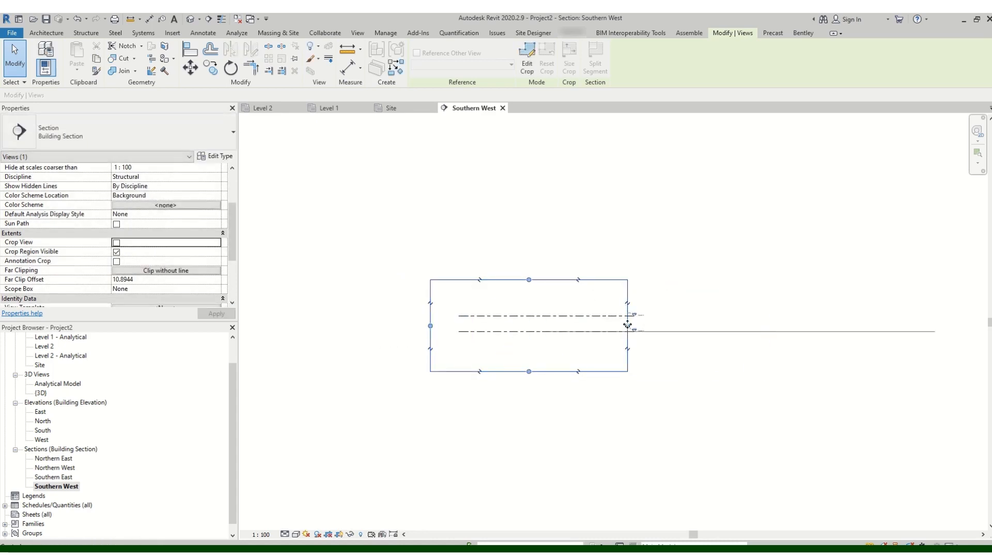
pyautogui.moveTo(627, 324); pyautogui.dragTo(729, 329)
pyautogui.scroll(-2, 583, 373)
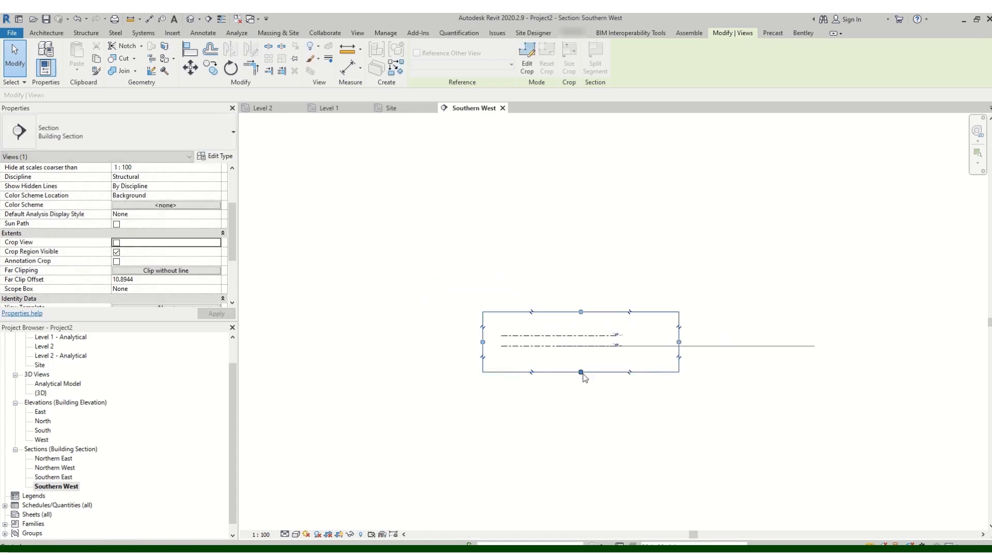
# - Select the long horizontal line running along Level 1 beyond the crop region to identify what it is
pyautogui.click(714, 346)
pyautogui.scroll(5, 714, 345)
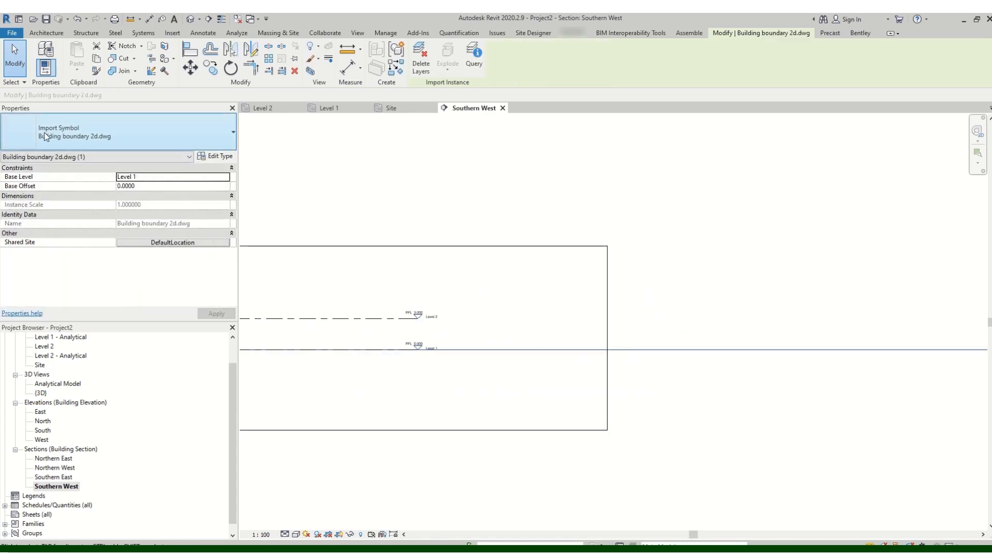
pyautogui.scroll(-2, 568, 310)
pyautogui.scroll(3, 672, 356)
pyautogui.scroll(-3, 667, 367)
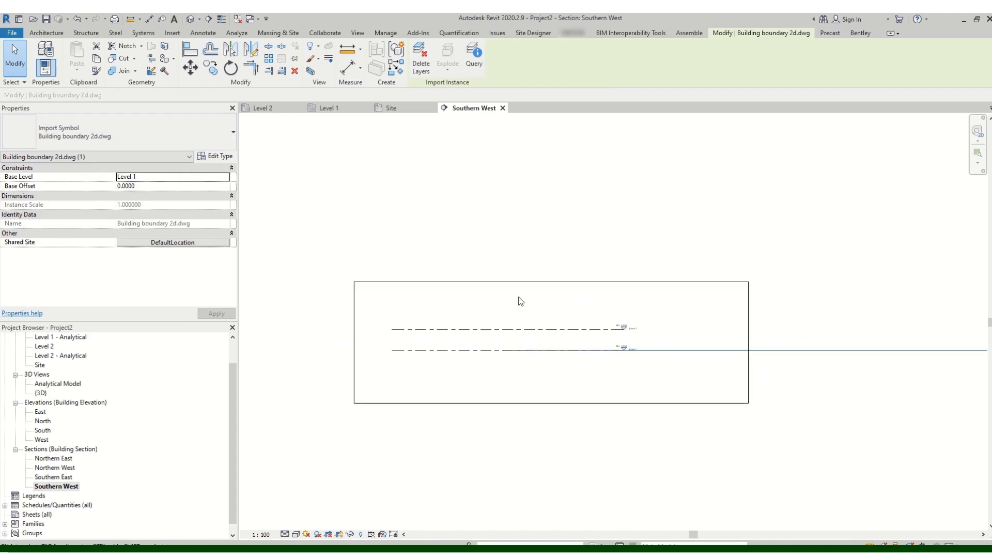
pyautogui.click(523, 316)
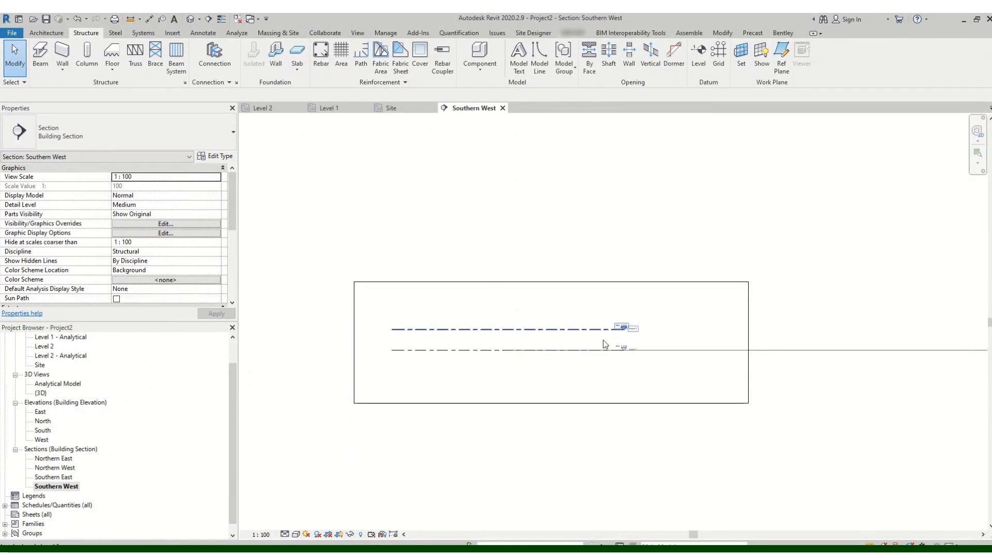
# - Set the Southern West section's Far Clipping to No clip
pyautogui.scroll(2, 443, 328)
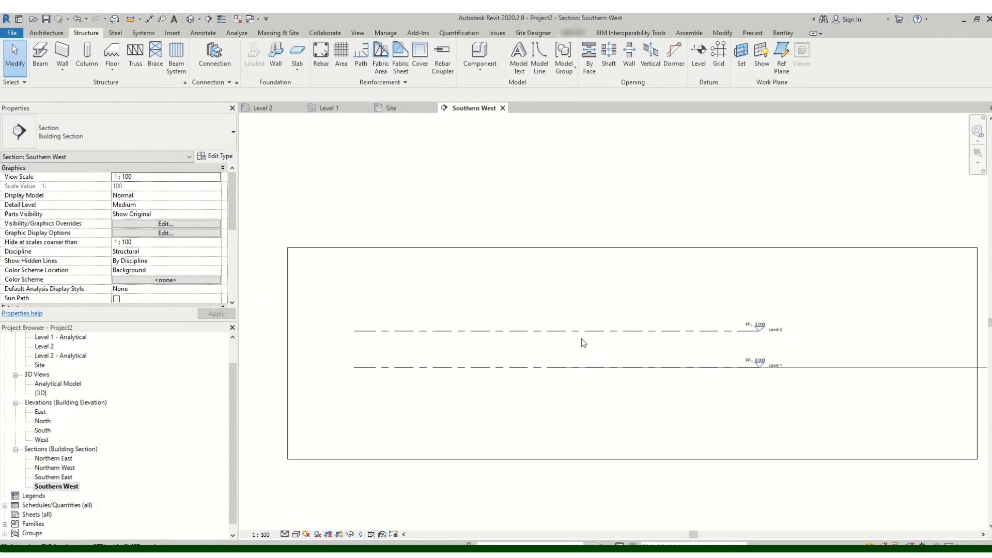
pyautogui.scroll(1, 476, 378)
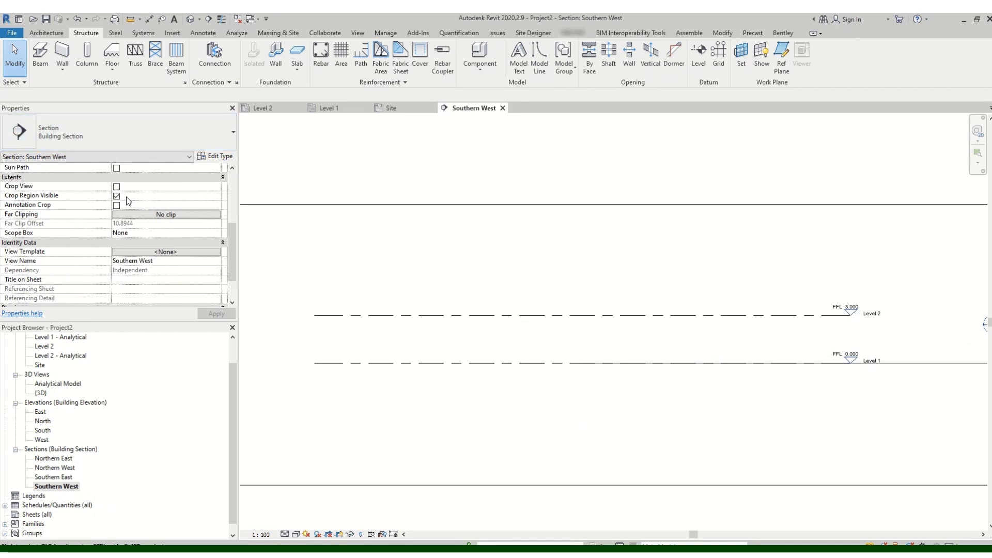
pyautogui.click(133, 214)
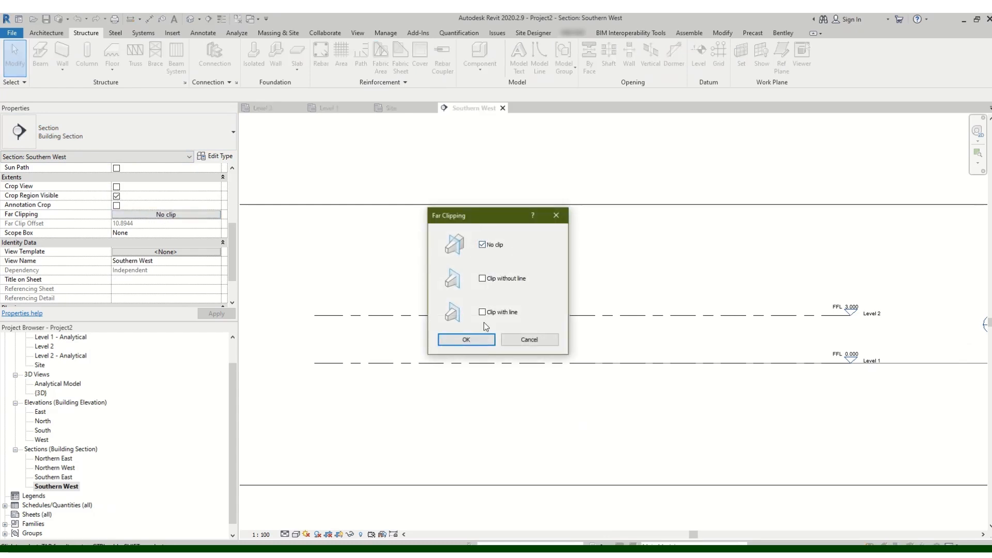
pyautogui.click(472, 339)
# - Resize the crop region by extending its right side past both section markers and pulling in its left side, framing grid lines 1 to 4
pyautogui.scroll(-3, 549, 404)
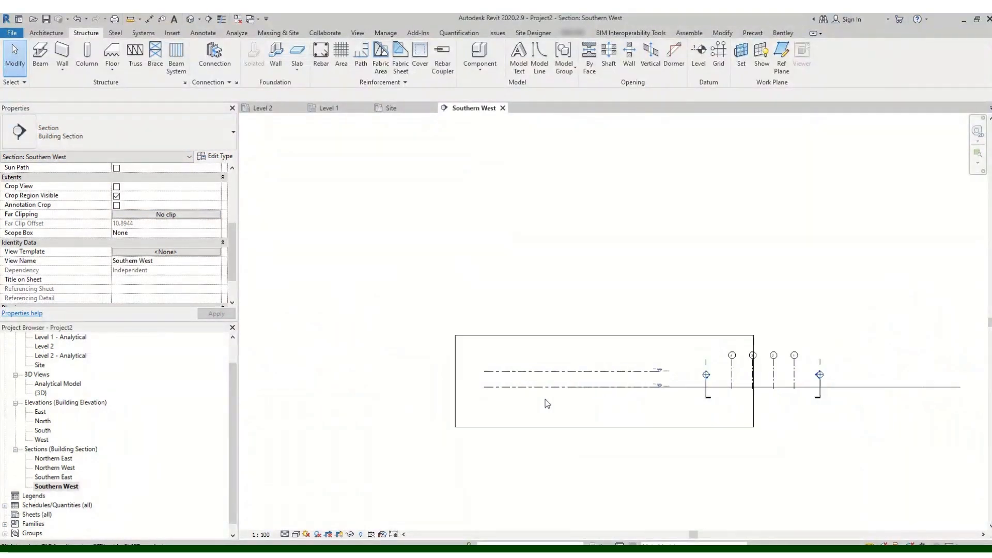
pyautogui.scroll(3, 776, 380)
pyautogui.click(687, 351)
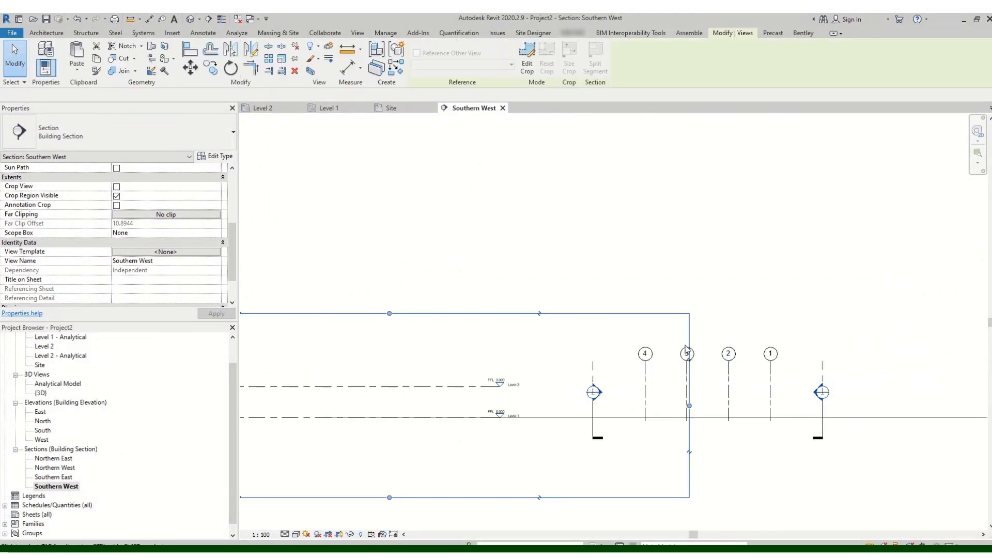
pyautogui.scroll(-3, 687, 352)
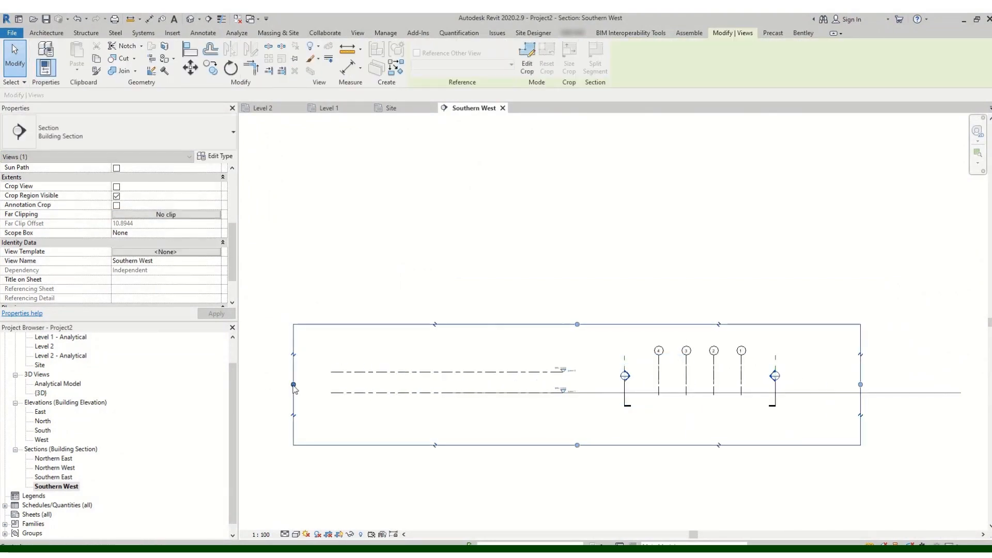
pyautogui.moveTo(294, 386); pyautogui.dragTo(522, 393)
pyautogui.scroll(3, 752, 372)
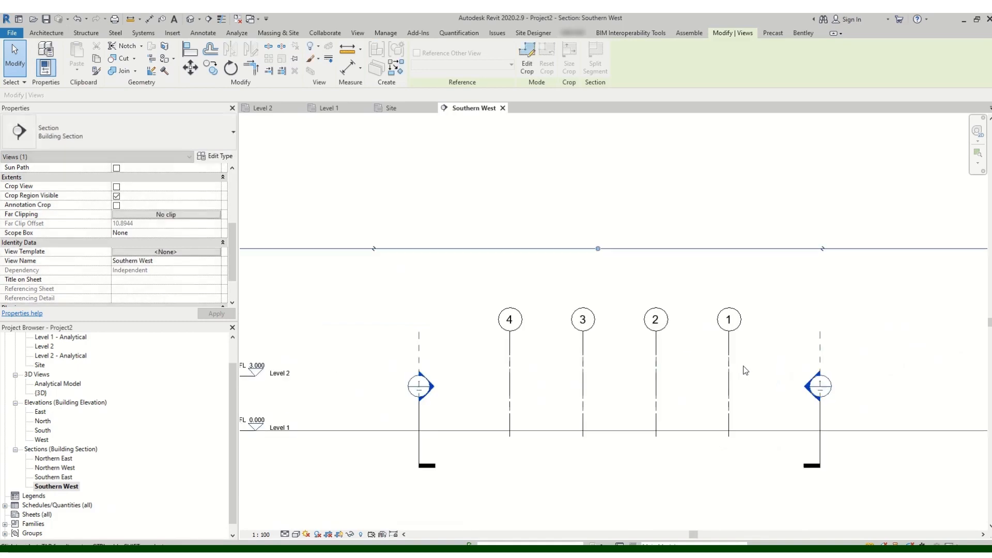
pyautogui.scroll(2, 752, 372)
pyautogui.scroll(-2, 576, 397)
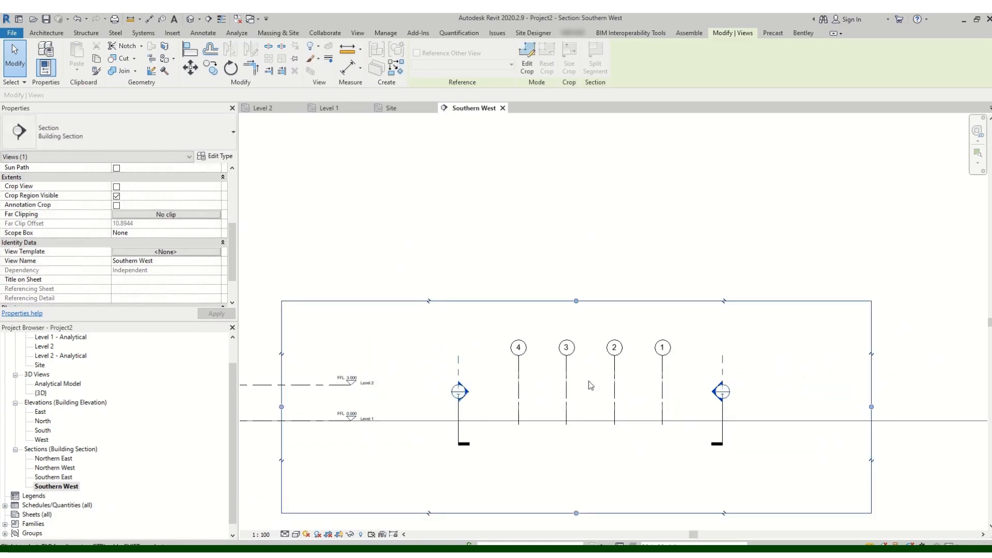
# - Check Level 2's extents against the grid lines, and open the 3D view at an oblique angle showing both levels and the site
pyautogui.click(350, 383)
pyautogui.moveTo(449, 419); pyautogui.dragTo(591, 425, button='middle')
pyautogui.scroll(-1, 592, 425)
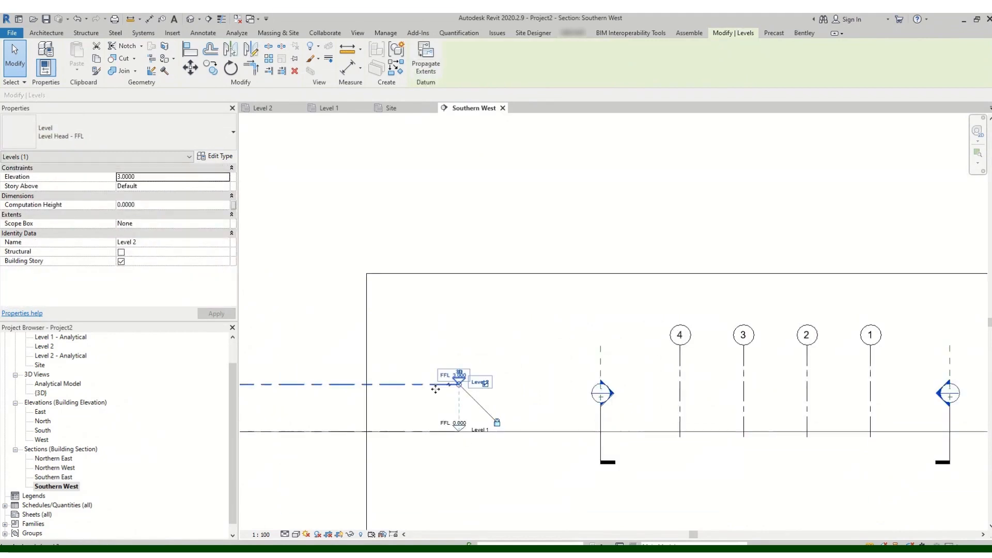
pyautogui.scroll(3, 513, 395)
pyautogui.scroll(-1, 527, 408)
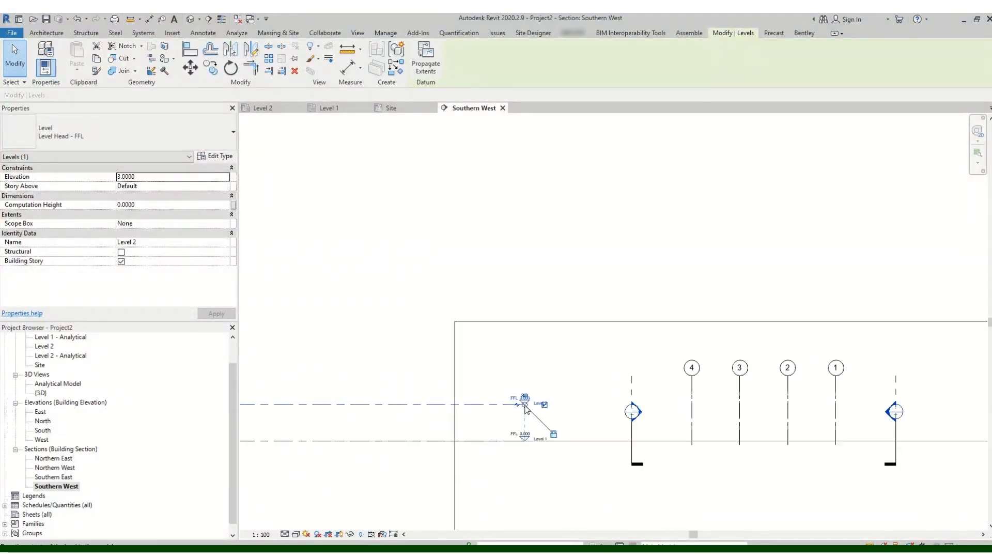
pyautogui.scroll(-2, 702, 426)
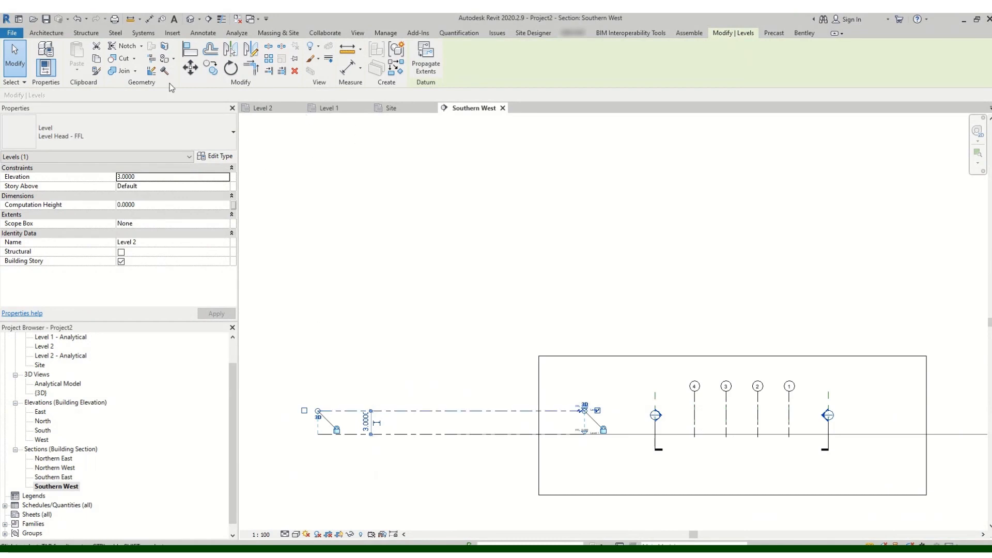
pyautogui.click(191, 19)
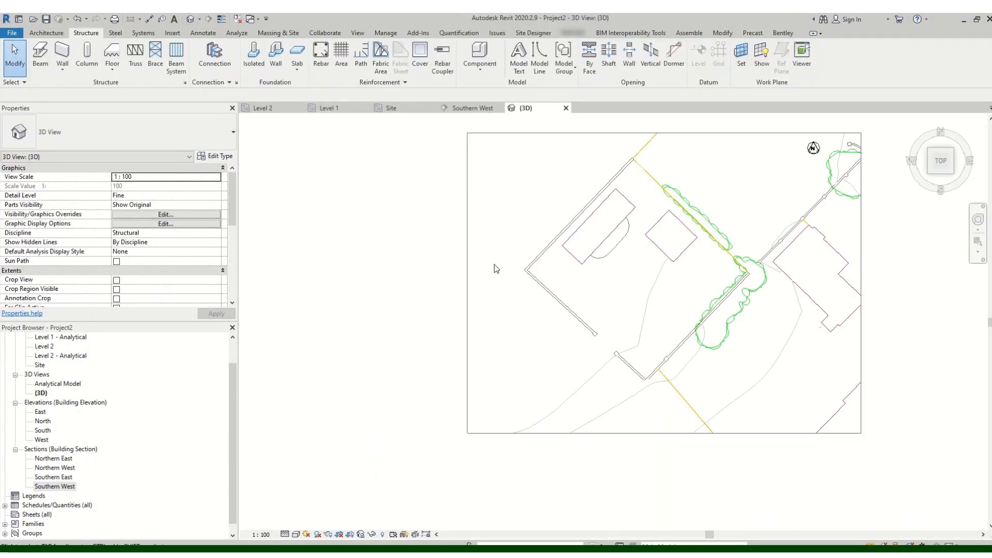
pyautogui.keyDown('shift'); pyautogui.moveTo(659, 413); pyautogui.dragTo(332, 293, button='middle'); pyautogui.keyUp('shift')
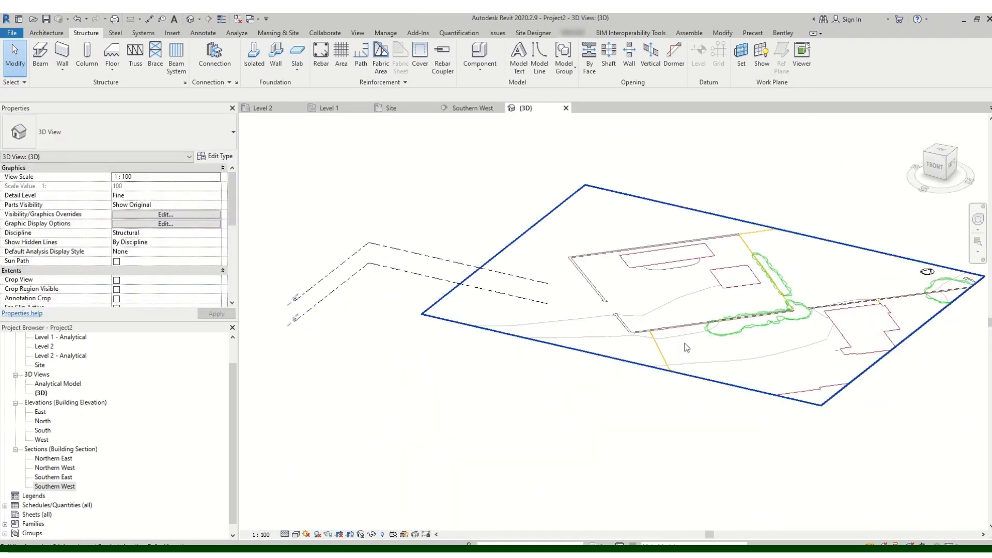
# - Extend Level 2's extents in the 3D view on two sides until the level covers the whole site drawing
pyautogui.scroll(-2, 596, 359)
pyautogui.click(474, 291)
pyautogui.moveTo(507, 295); pyautogui.dragTo(587, 212)
pyautogui.moveTo(584, 294); pyautogui.dragTo(833, 385)
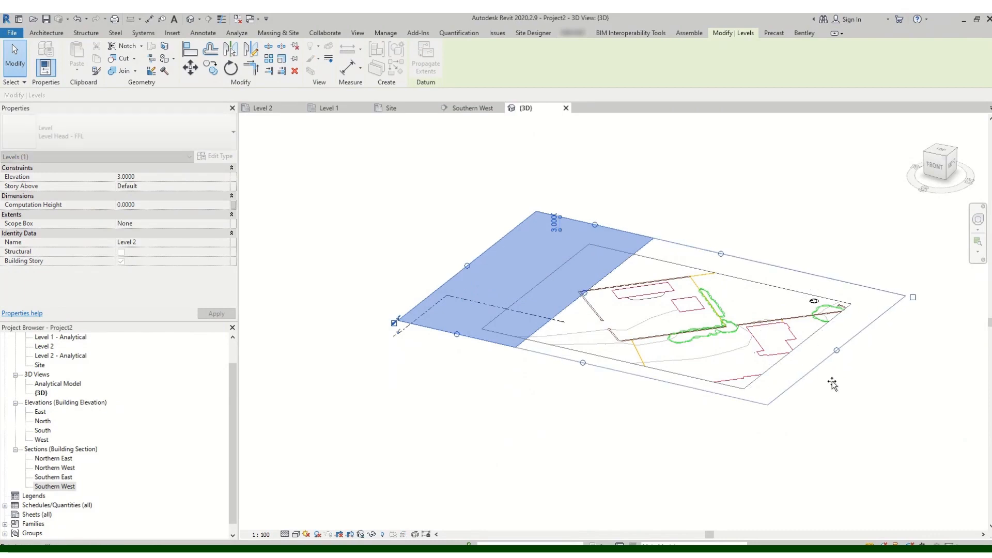
# - Extend Level 1's extents in the 3D view on two sides to cover the whole site drawing
pyautogui.click(471, 301)
pyautogui.moveTo(507, 310); pyautogui.dragTo(606, 228)
pyautogui.moveTo(700, 347); pyautogui.dragTo(841, 393)
pyautogui.click(747, 233)
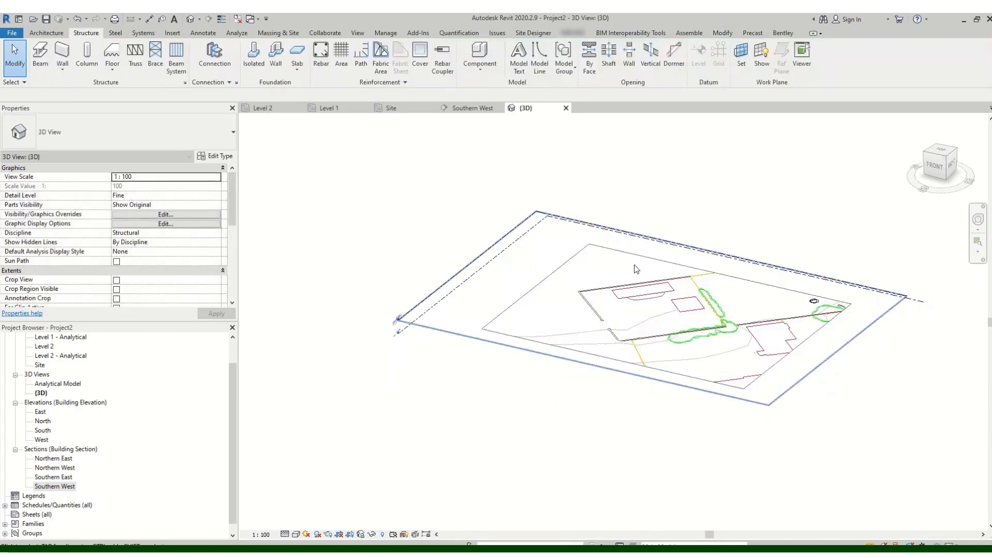
# - Reopen the Southern West section, align Level 1's head with Level 2's, and pull both heads in closer to the crop region
pyautogui.doubleClick(54, 487)
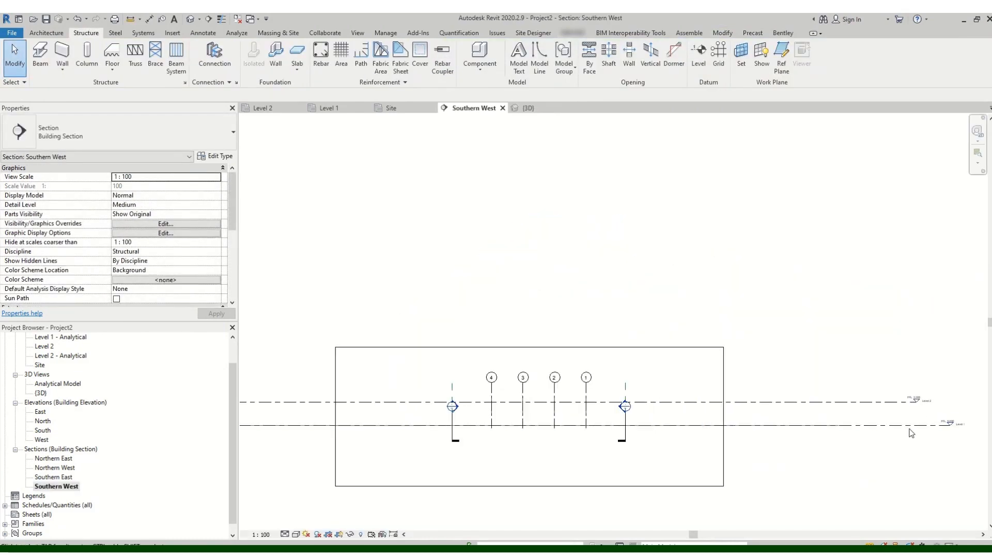
pyautogui.click(949, 424)
pyautogui.scroll(3, 953, 425)
pyautogui.moveTo(898, 423); pyautogui.dragTo(887, 424)
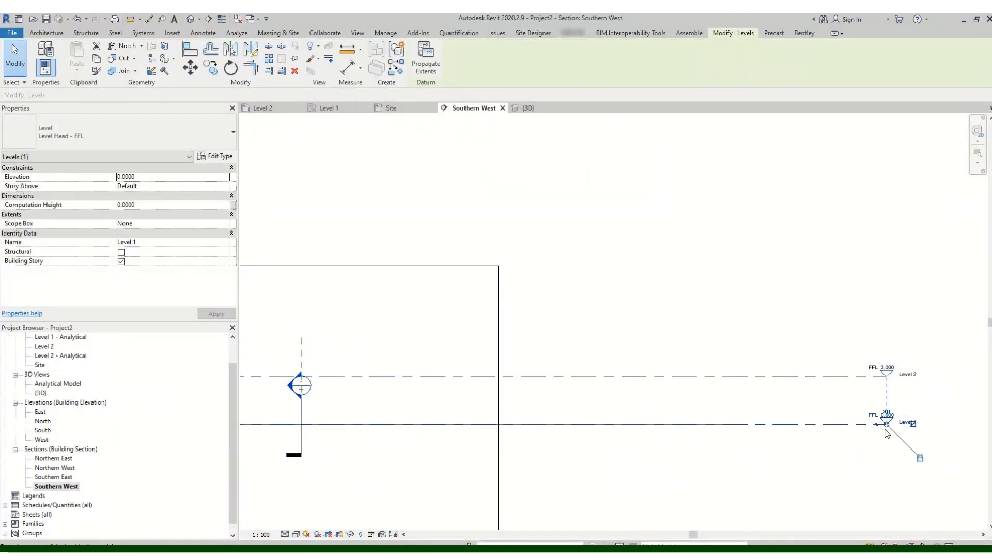
pyautogui.moveTo(862, 429); pyautogui.dragTo(683, 424)
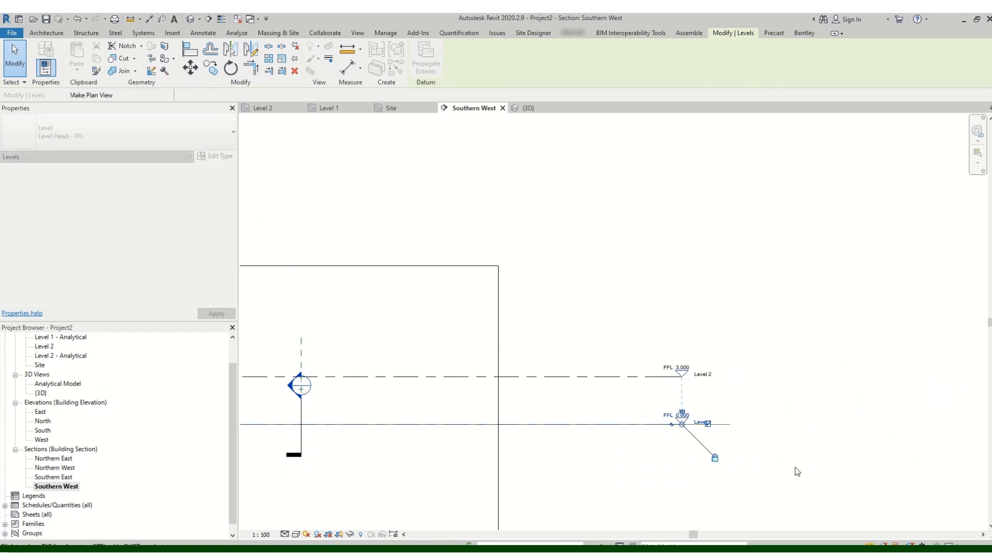
pyautogui.click(798, 469)
# - Move the aligned Level 1 and Level 2 heads inside the crop region's right edge, just beyond the section marker beside grid line 1
pyautogui.scroll(-1, 798, 465)
pyautogui.scroll(-3, 796, 462)
pyautogui.scroll(-2, 646, 440)
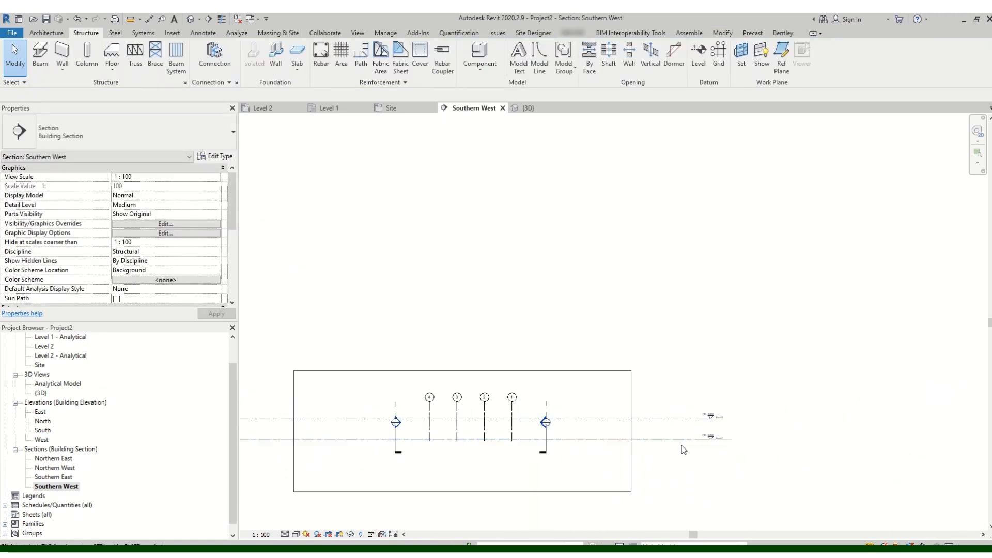
pyautogui.click(675, 419)
pyautogui.scroll(3, 708, 434)
pyautogui.scroll(3, 718, 415)
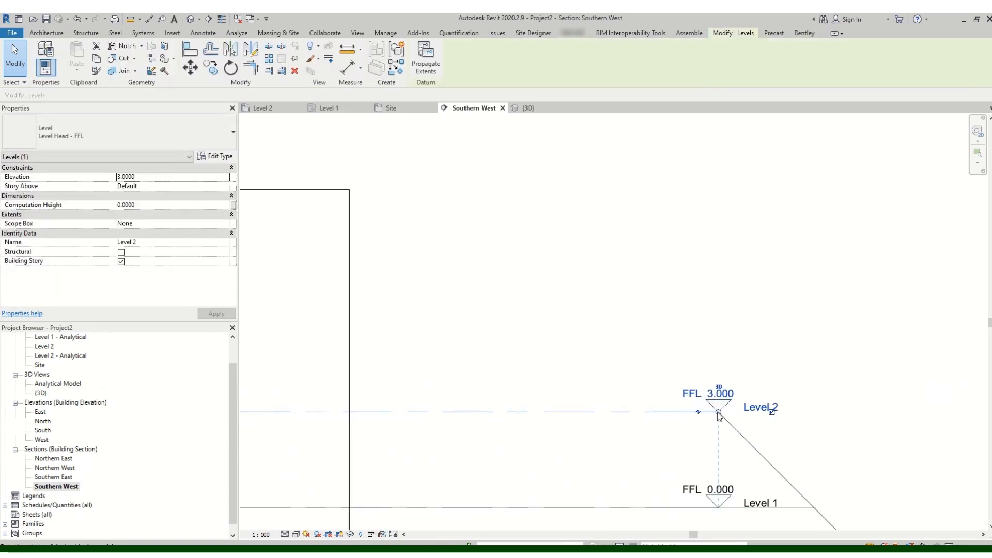
pyautogui.moveTo(719, 413); pyautogui.dragTo(580, 416)
pyautogui.scroll(-3, 841, 413)
pyautogui.click(732, 407)
pyautogui.scroll(-6, 759, 401)
pyautogui.scroll(5, 556, 412)
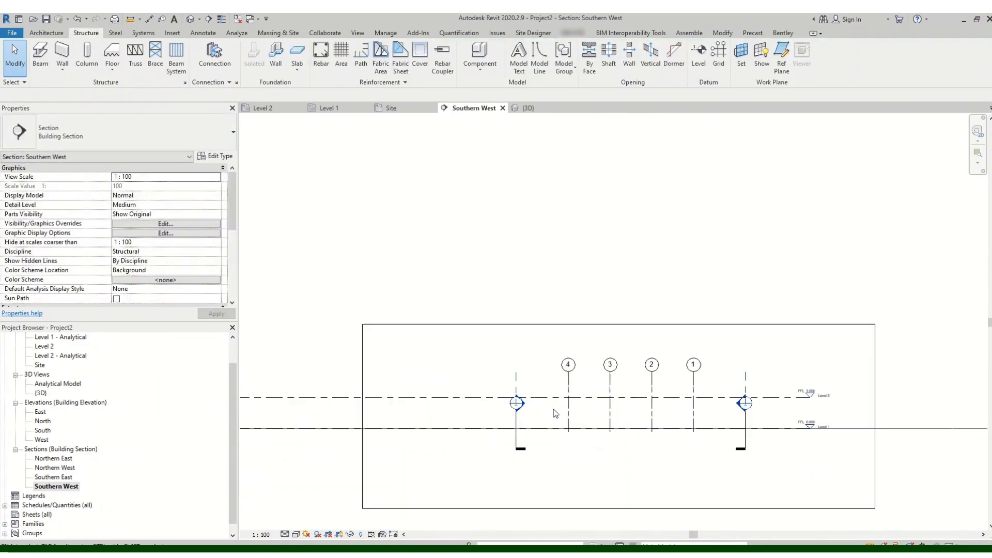
# - Try to shorten Level 2's left end toward the crop region
pyautogui.click(467, 399)
pyautogui.scroll(-2, 629, 409)
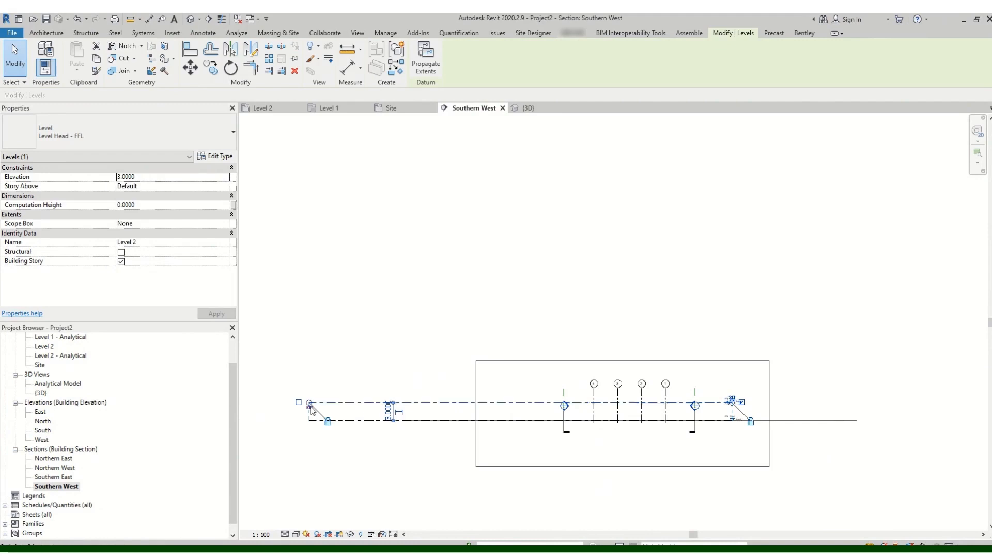
pyautogui.scroll(5, 323, 402)
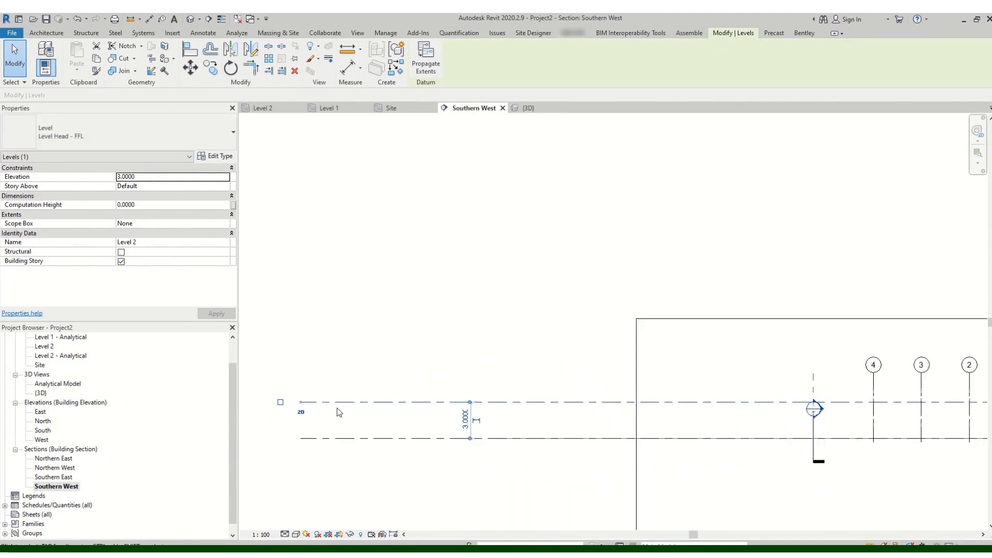
pyautogui.click(334, 407)
pyautogui.click(335, 403)
pyautogui.scroll(5, 297, 403)
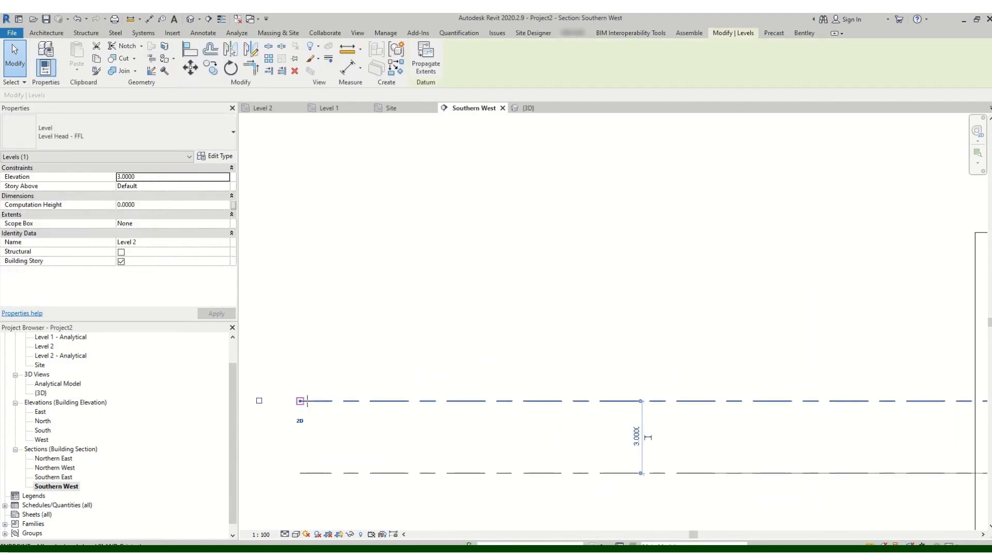
pyautogui.moveTo(300, 401); pyautogui.dragTo(423, 402)
pyautogui.press('Escape')
pyautogui.click(424, 402)
pyautogui.scroll(-2, 368, 411)
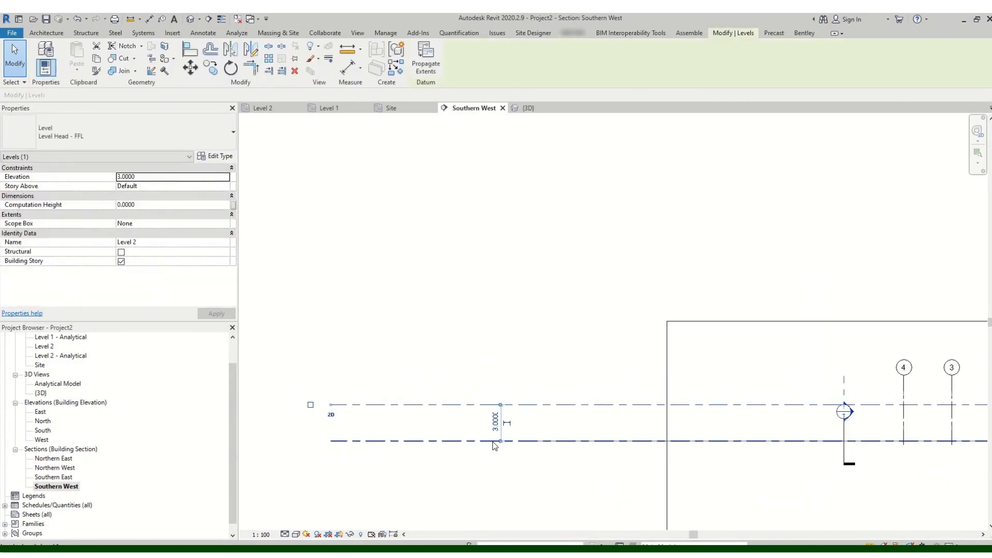
# - Switch the left end of Level 2 from 2D to 3D extents
pyautogui.click(737, 418)
pyautogui.click(460, 441)
pyautogui.scroll(-2, 450, 439)
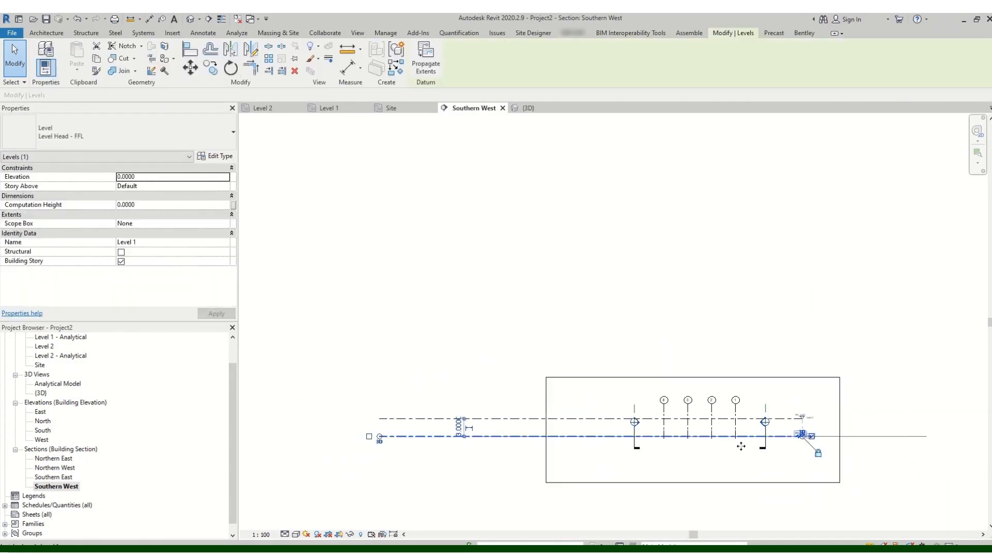
pyautogui.click(787, 418)
pyautogui.scroll(5, 785, 418)
pyautogui.moveTo(820, 421); pyautogui.dragTo(846, 415)
pyautogui.scroll(-2, 835, 413)
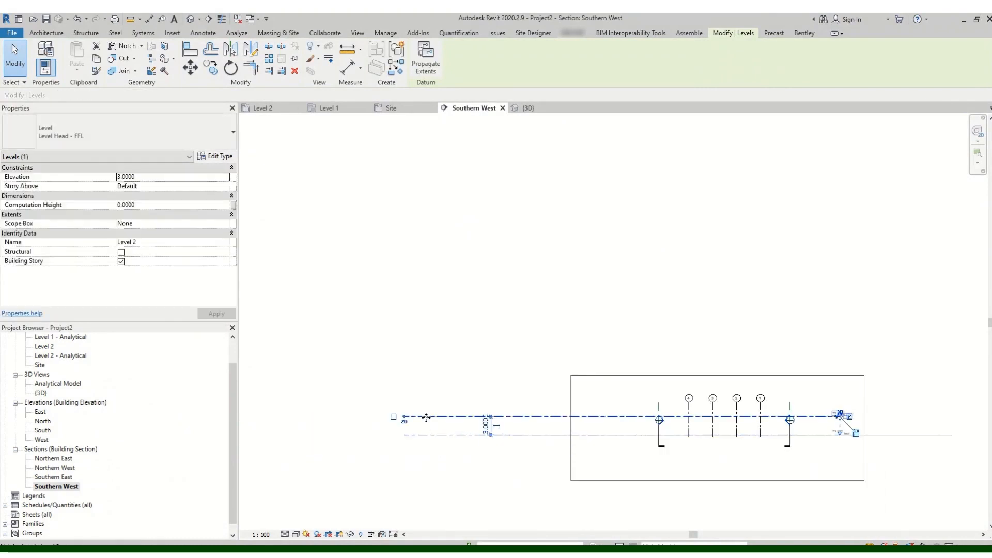
pyautogui.click(404, 421)
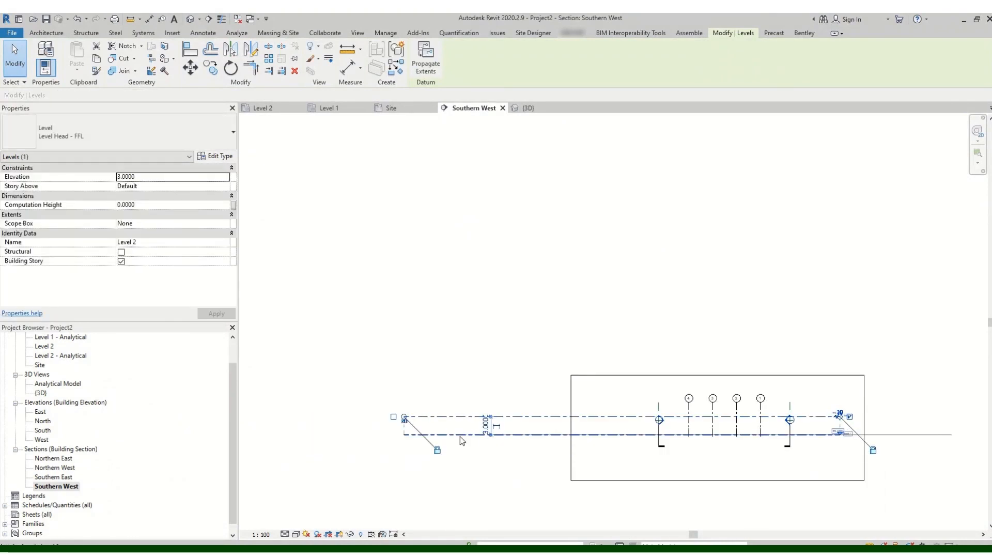
# - Pull the aligned left ends of both levels inside the crop region, just beyond the section marker beside grid line 4
pyautogui.moveTo(405, 417); pyautogui.dragTo(615, 401)
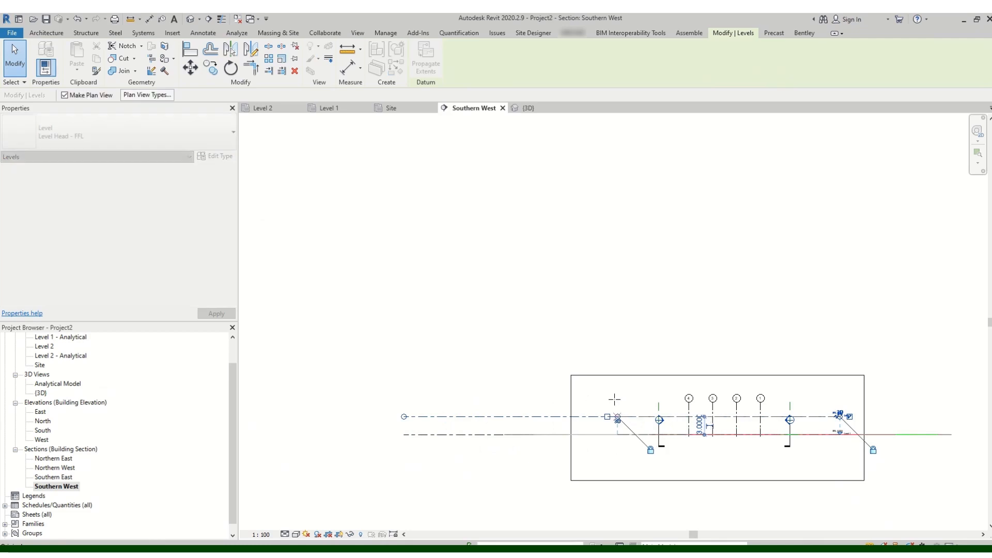
pyautogui.click(480, 382)
pyautogui.scroll(2, 661, 400)
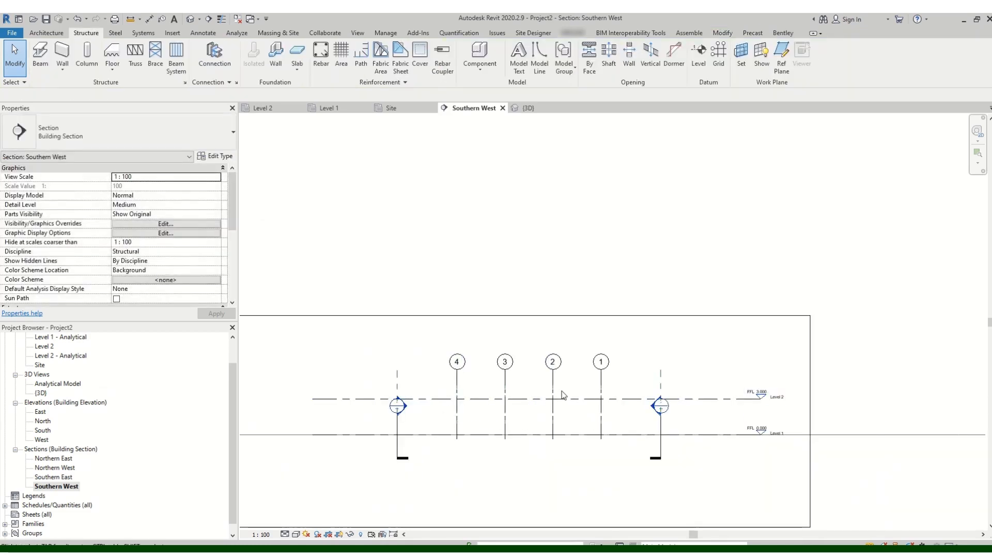
# - Enlarge the Southern West section's crop region by raising its upper edge and extending it on the Level 1 and Level 2 head side
pyautogui.scroll(1, 552, 403)
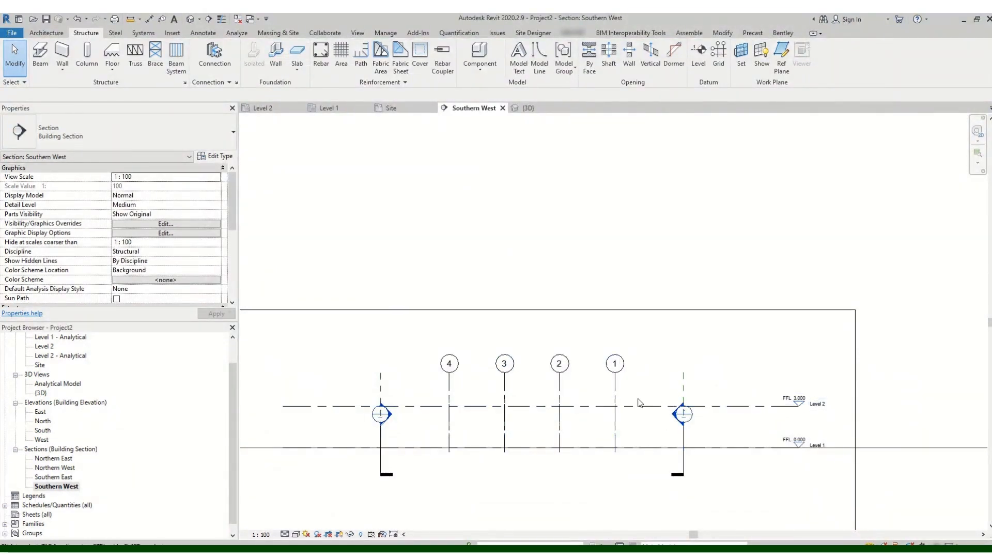
pyautogui.scroll(-2, 610, 350)
pyautogui.click(567, 334)
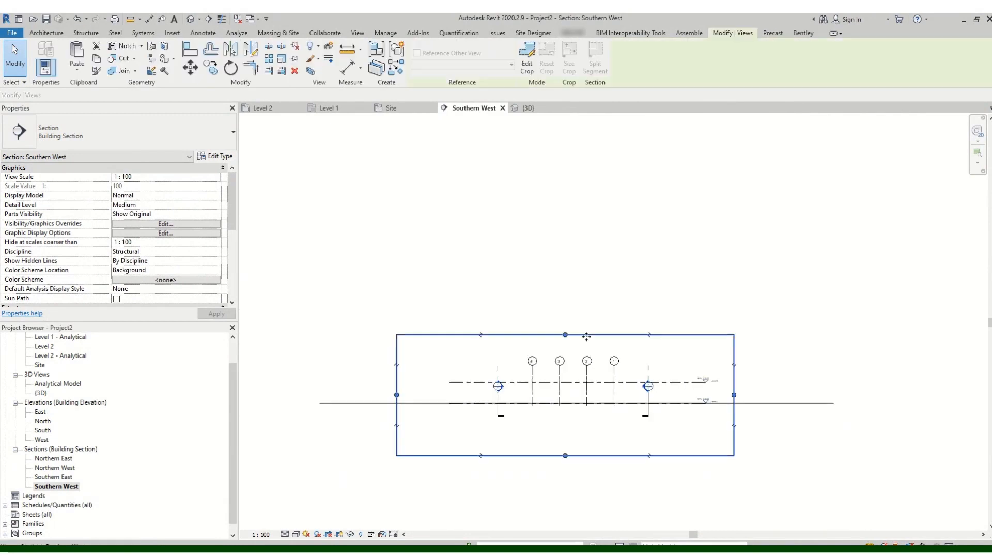
pyautogui.moveTo(567, 334); pyautogui.dragTo(566, 297)
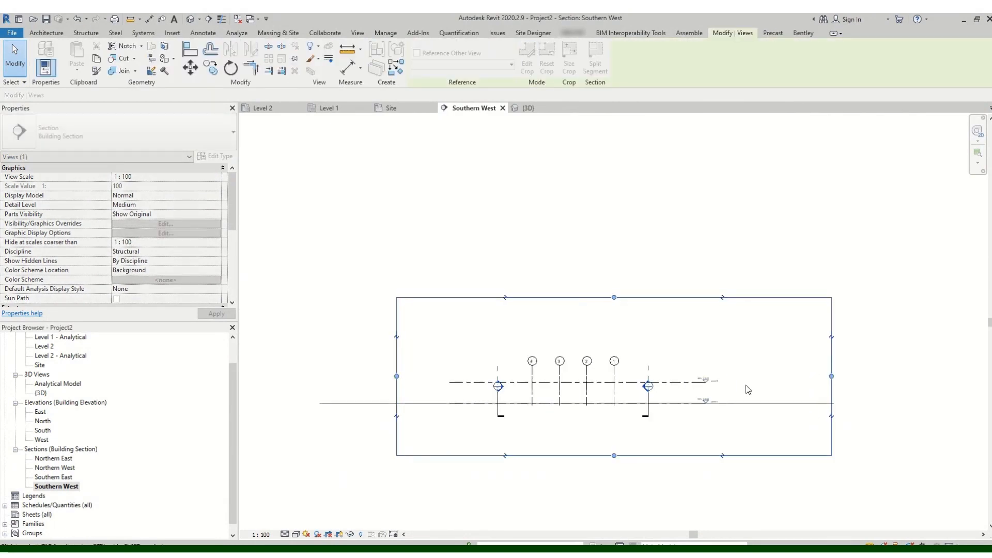
pyautogui.scroll(3, 600, 354)
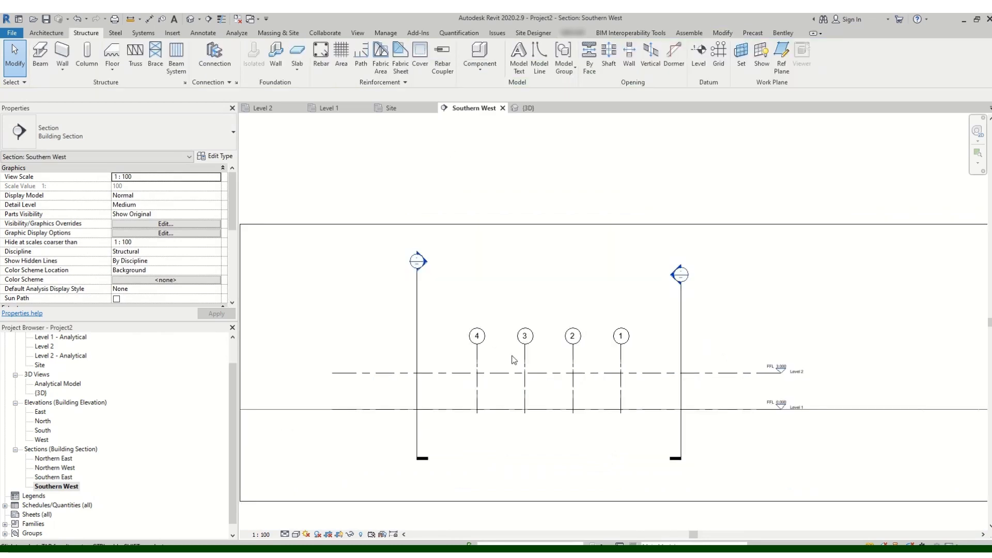
pyautogui.scroll(2, 599, 381)
pyautogui.scroll(-2, 567, 362)
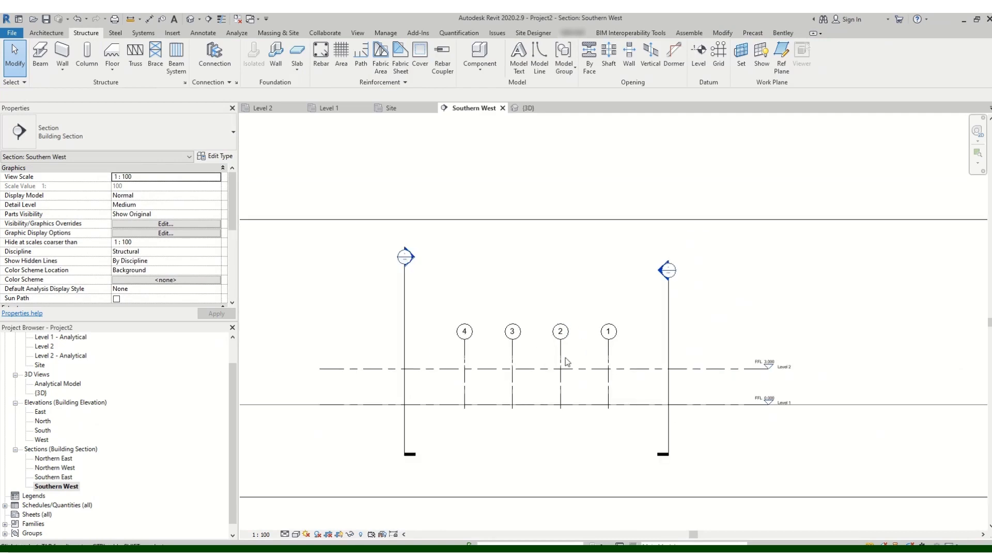
# - In the Site plan, align grid 10 with grid 4 and grid 9 with grid 1
pyautogui.click(393, 108)
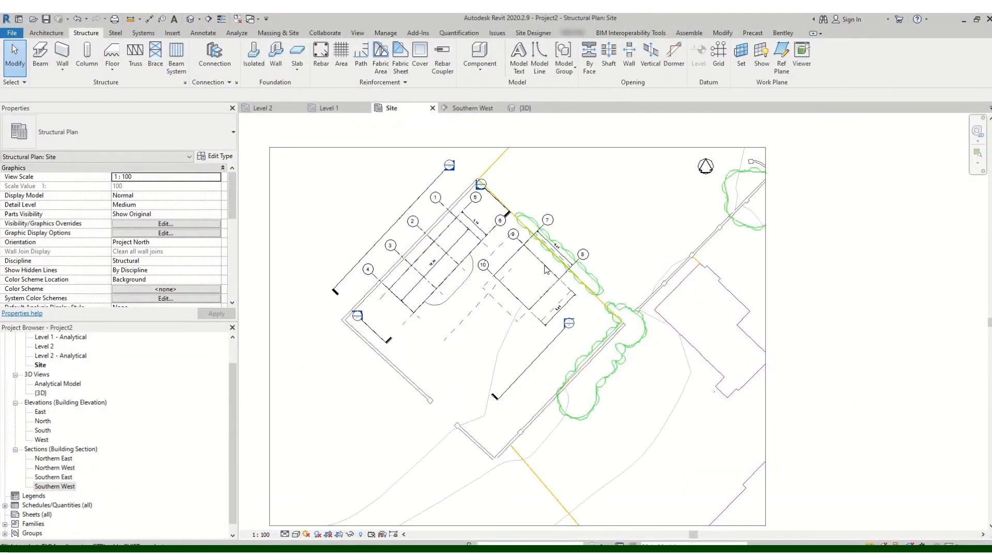
pyautogui.scroll(5, 548, 265)
pyautogui.scroll(-2, 548, 265)
pyautogui.scroll(-2, 504, 250)
pyautogui.scroll(4, 457, 266)
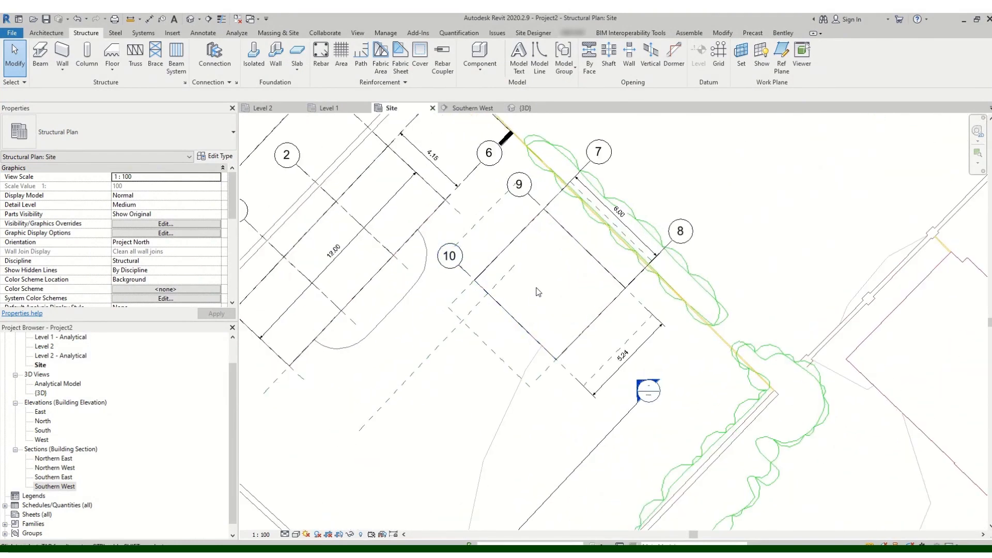
pyautogui.scroll(-1, 538, 293)
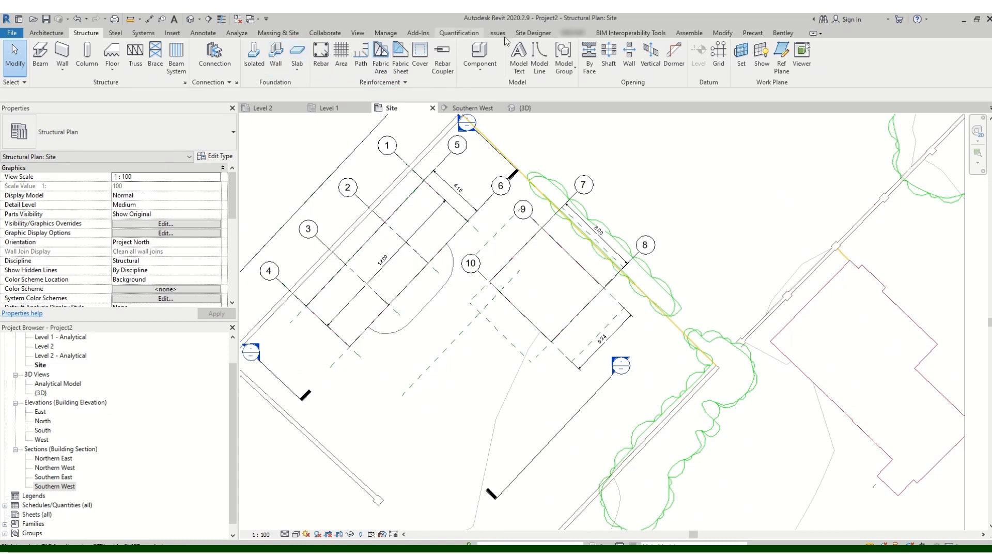
pyautogui.click(722, 32)
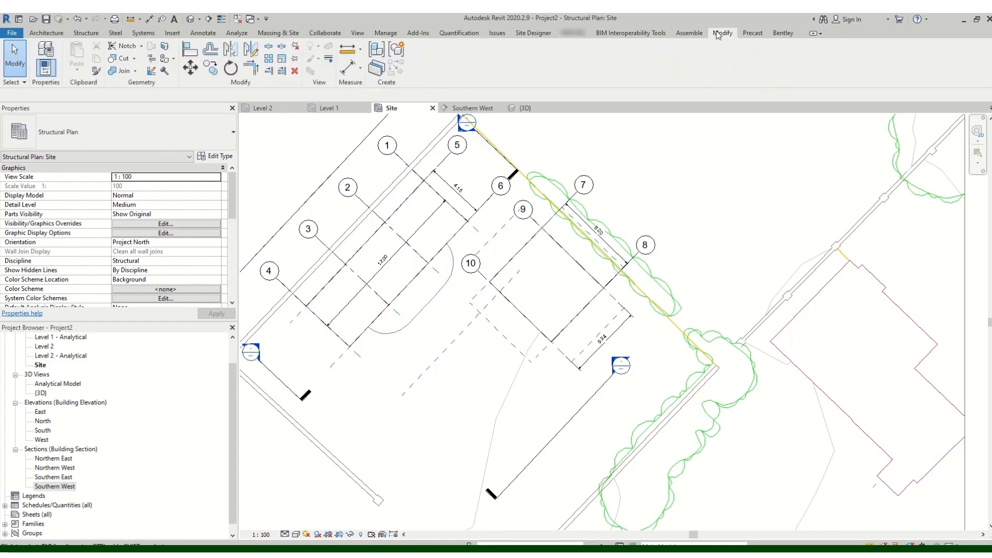
pyautogui.click(190, 49)
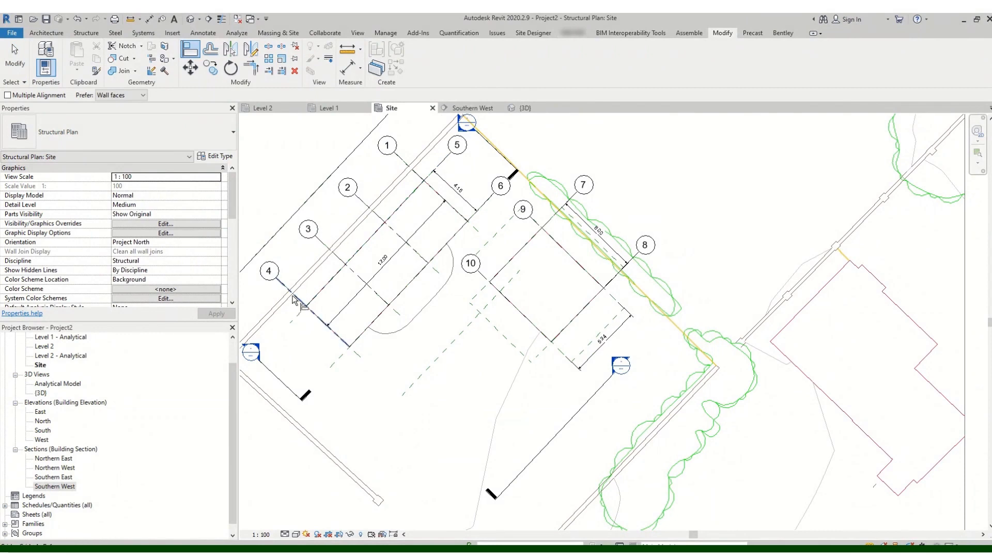
pyautogui.click(507, 304)
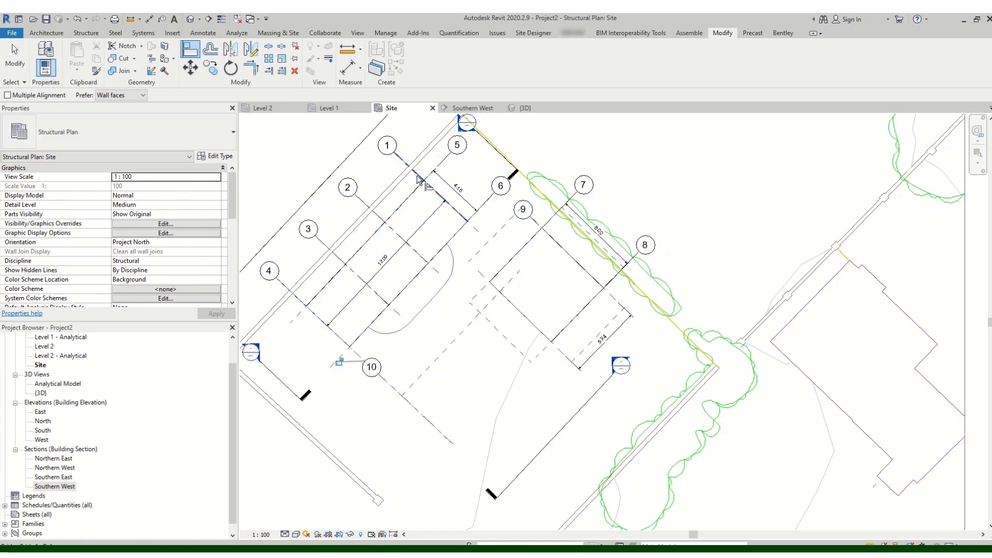
pyautogui.click(556, 245)
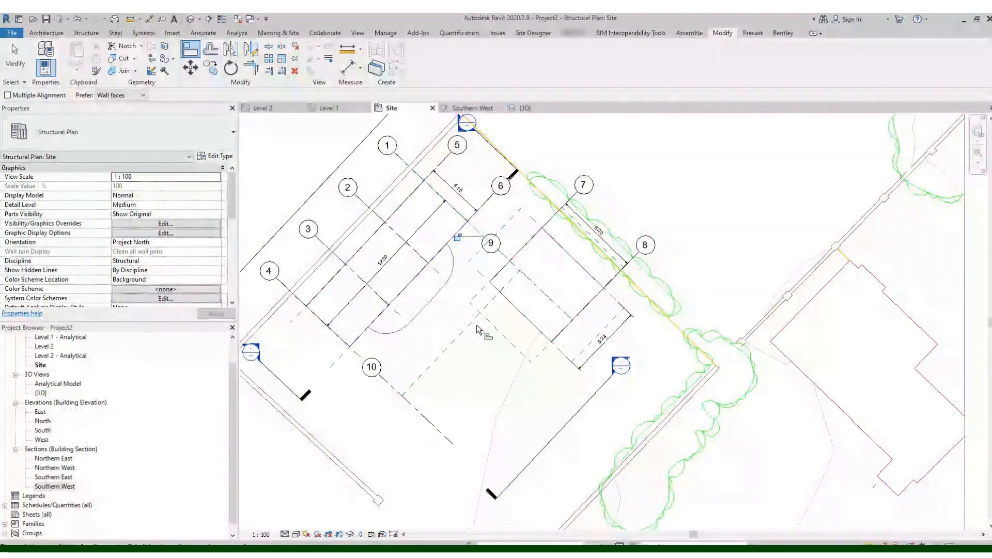
pyautogui.scroll(2, 478, 325)
pyautogui.press('Escape')
# - Move grid 9 back onto the smaller building's northeast edge, meeting the building corner on grid 7
pyautogui.click(543, 293)
pyautogui.moveTo(564, 283); pyautogui.dragTo(602, 258)
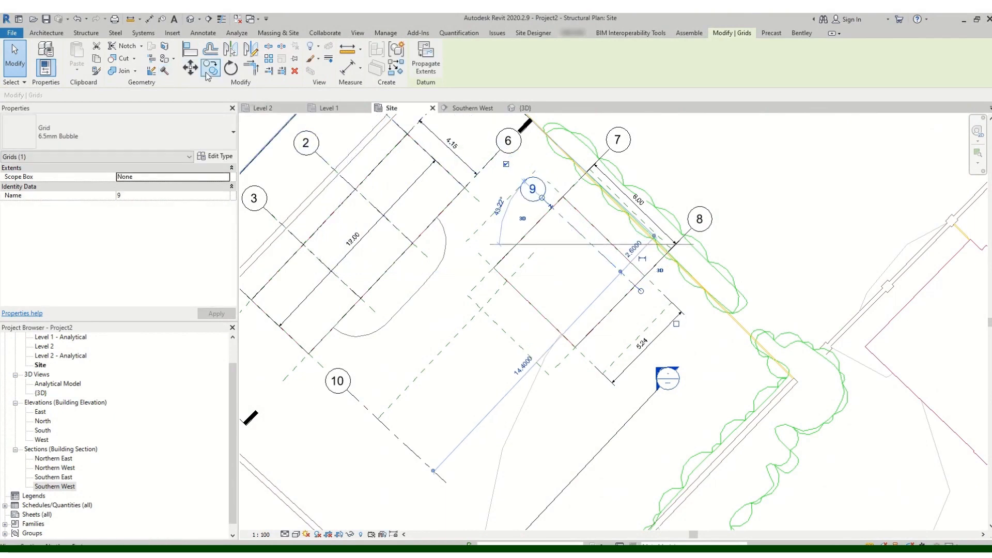
pyautogui.click(190, 67)
pyautogui.scroll(5, 535, 204)
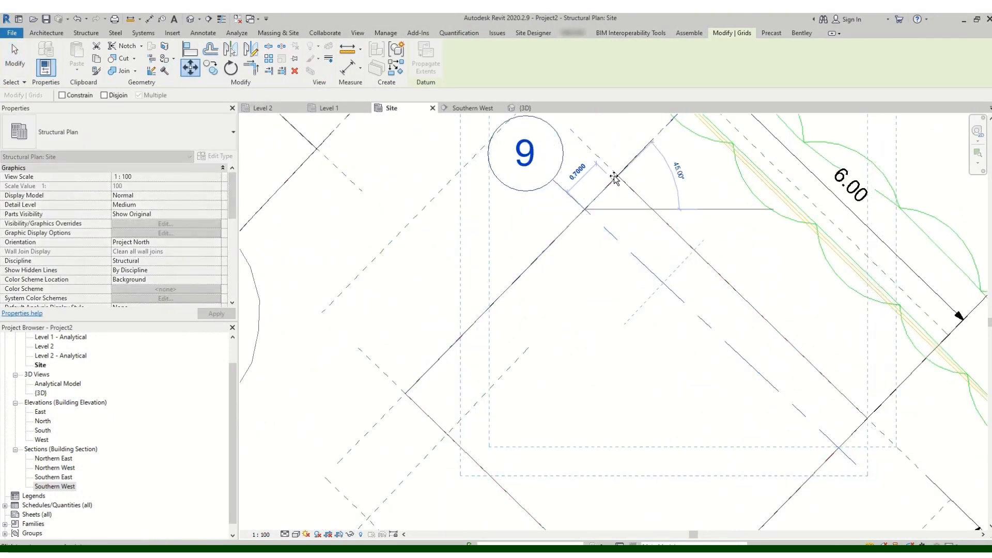
pyautogui.scroll(4, 620, 173)
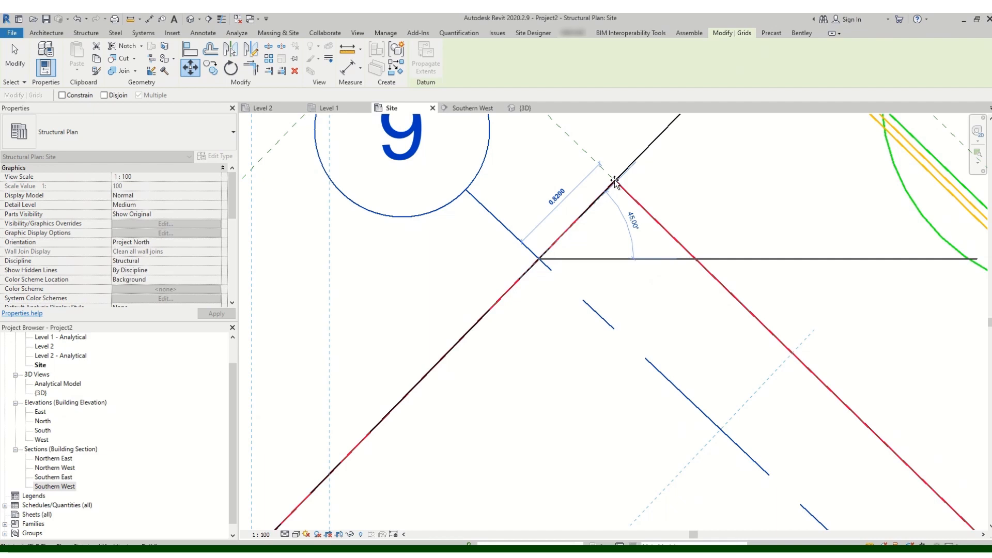
pyautogui.scroll(-5, 598, 221)
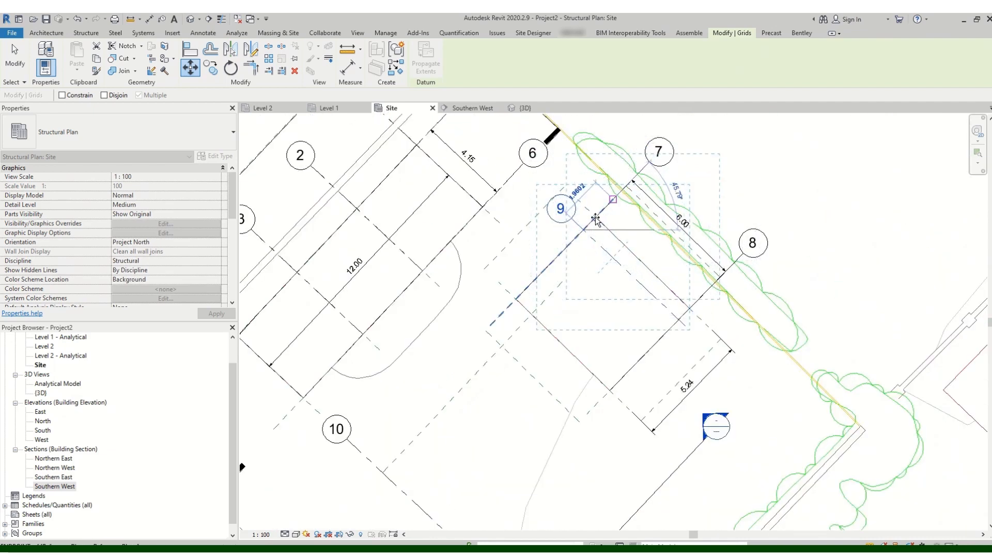
pyautogui.click(596, 222)
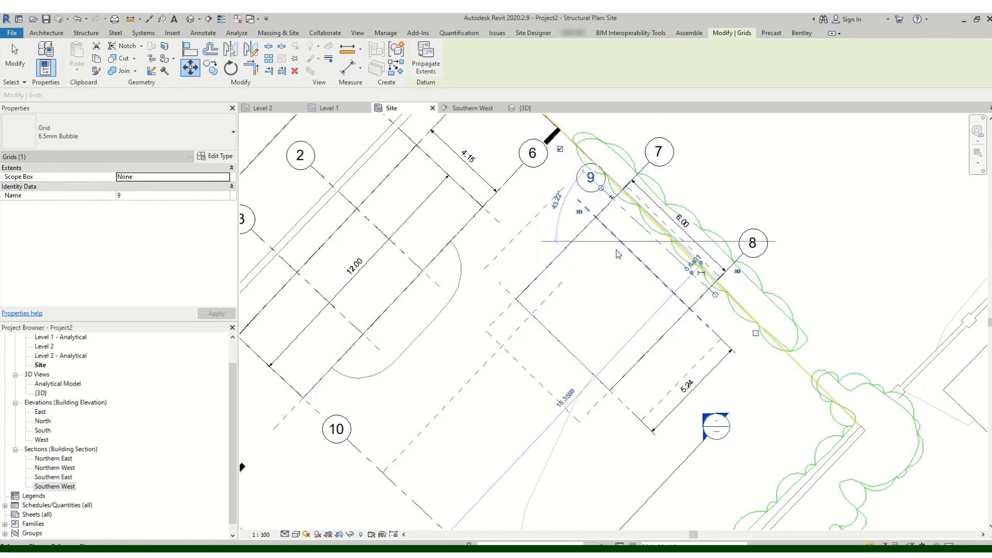
pyautogui.scroll(3, 624, 221)
pyautogui.click(623, 219)
pyautogui.moveTo(623, 220); pyautogui.dragTo(593, 256)
pyautogui.scroll(-4, 452, 441)
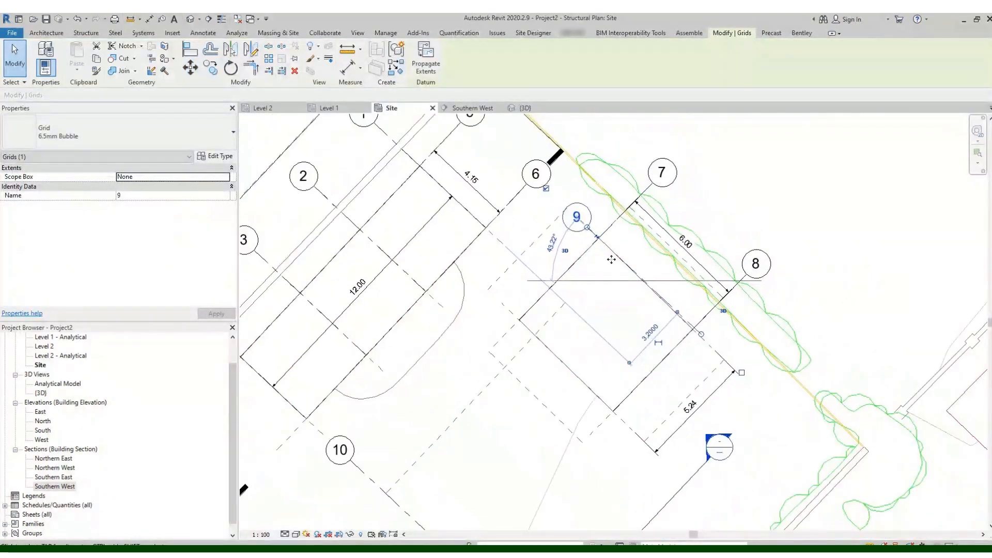
# - Move grid 10 back onto the smaller building's southwest edge and check grids 9 and 10 against the building outline
pyautogui.click(461, 402)
pyautogui.moveTo(462, 402); pyautogui.dragTo(555, 305)
pyautogui.scroll(6, 564, 298)
pyautogui.scroll(-5, 514, 303)
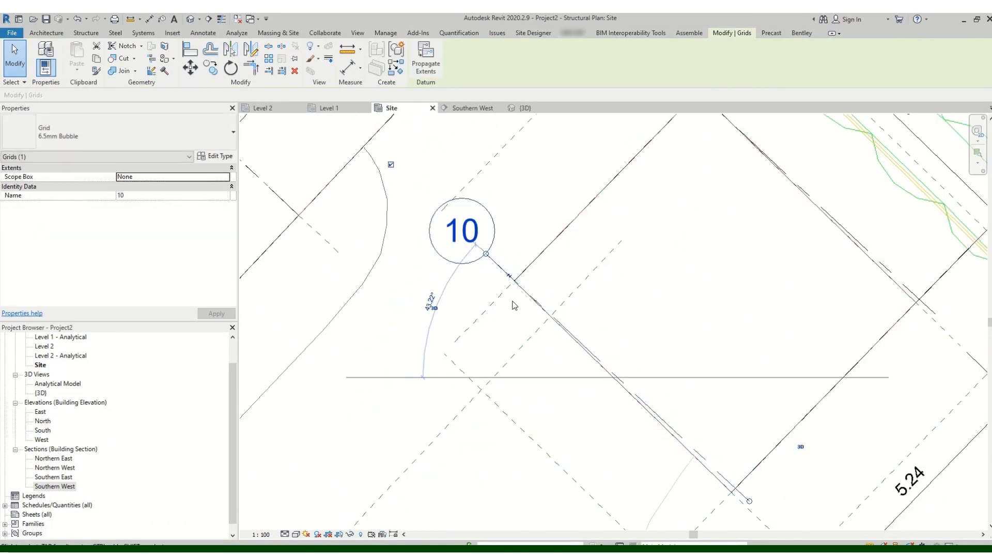
pyautogui.scroll(8, 671, 259)
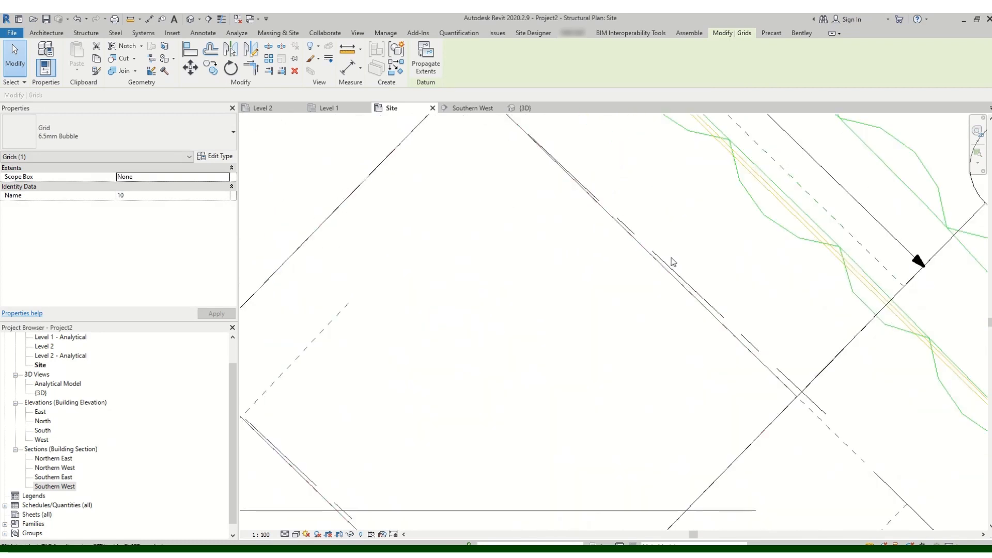
pyautogui.scroll(-9, 652, 276)
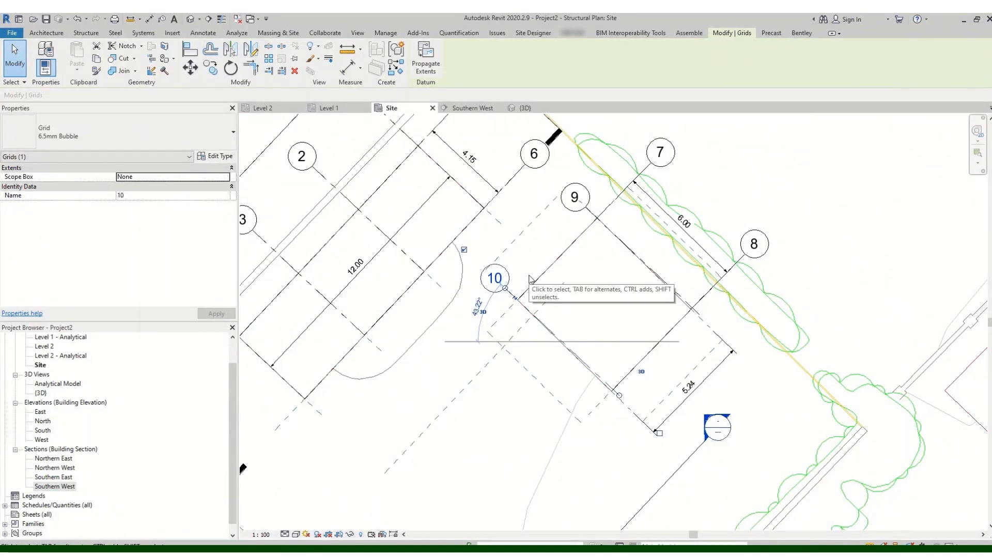
pyautogui.scroll(10, 616, 230)
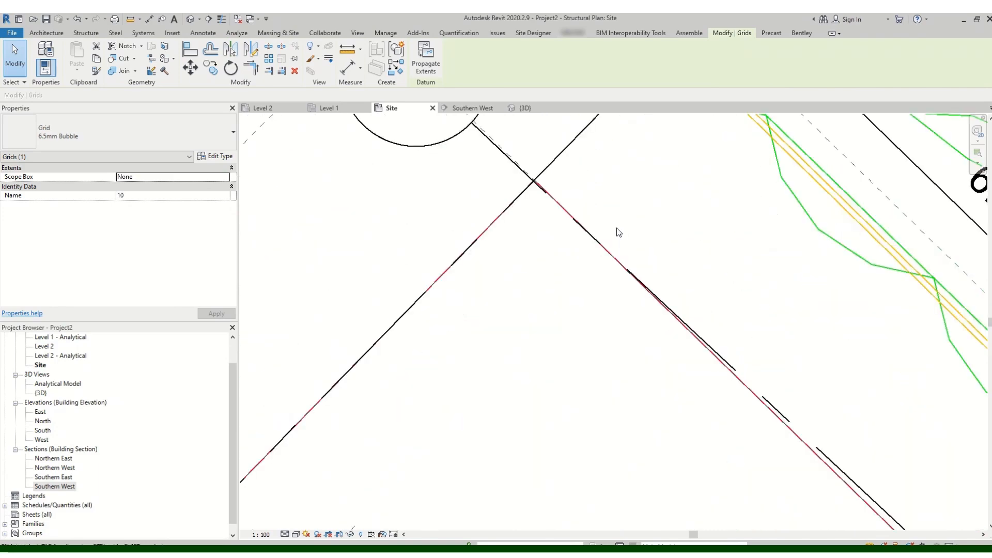
pyautogui.scroll(-10, 663, 338)
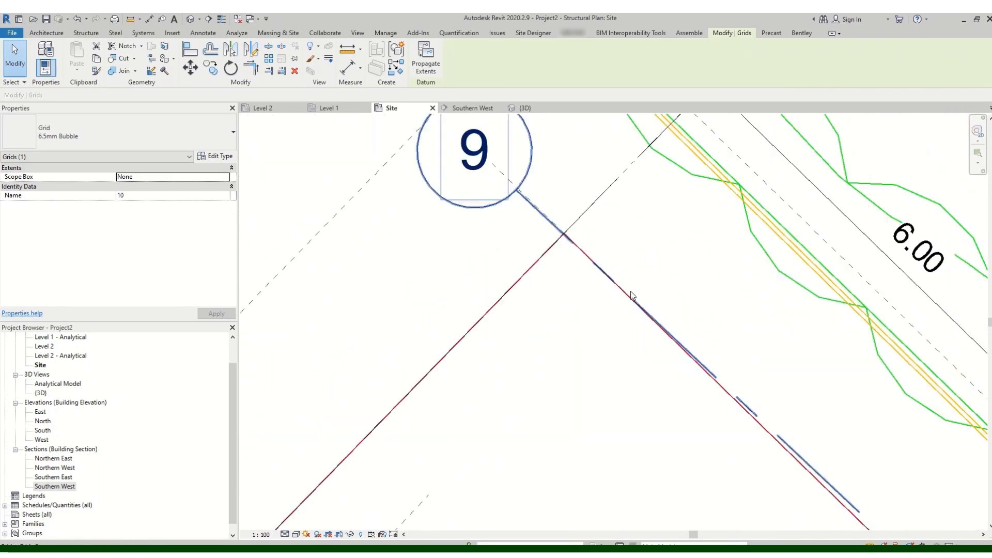
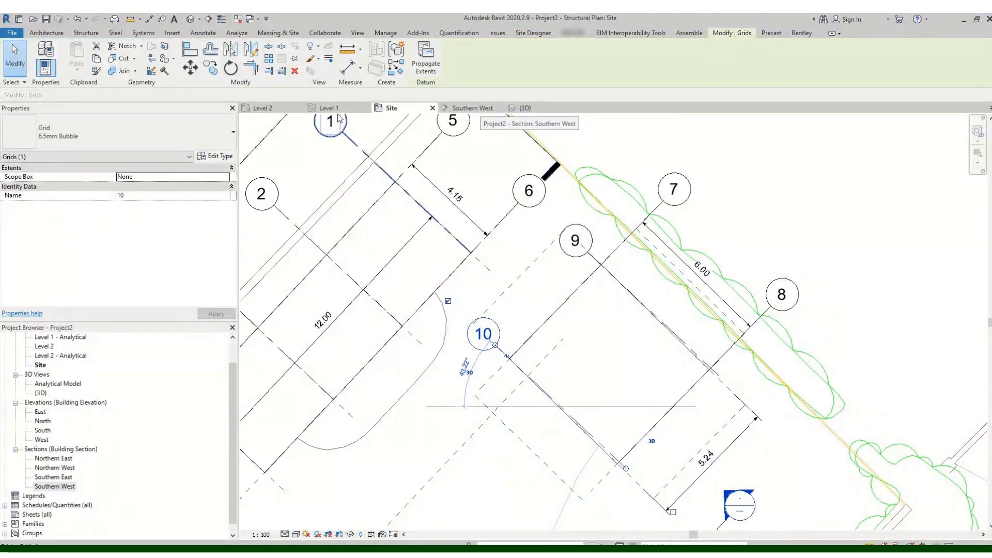
# - Close the Level 1, Level 2 and {3D} views, keeping Site and Southern West open
pyautogui.click(331, 109)
pyautogui.click(366, 108)
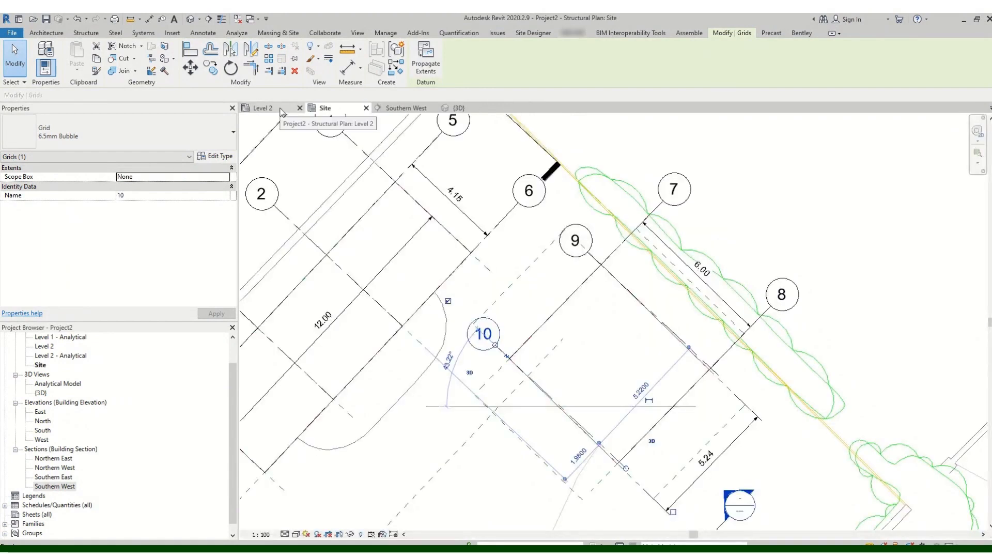
pyautogui.click(299, 109)
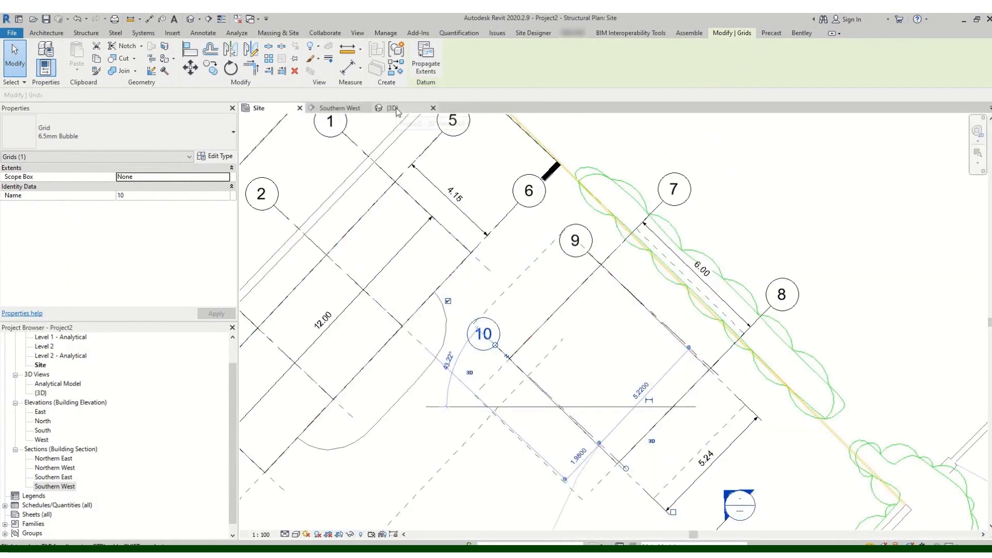
pyautogui.click(393, 108)
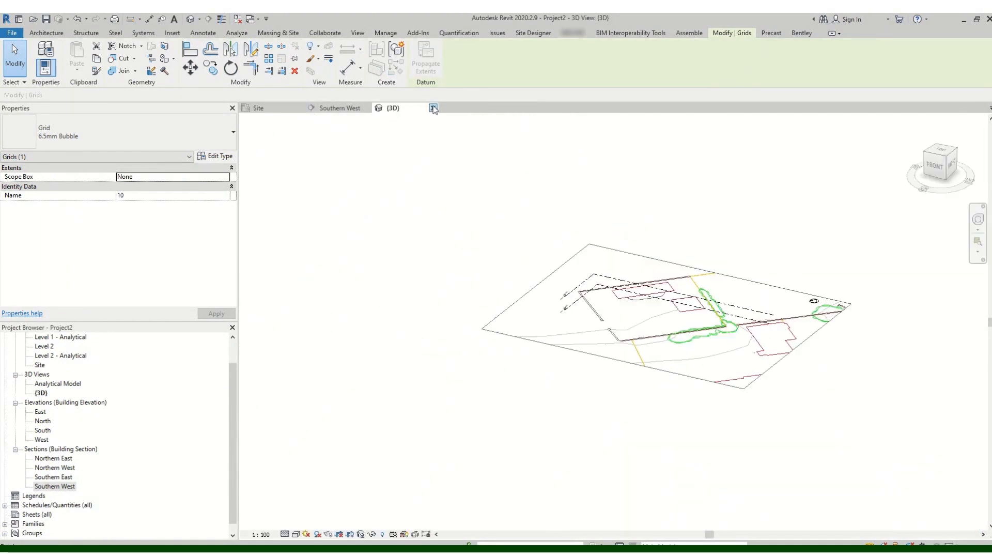
pyautogui.click(434, 108)
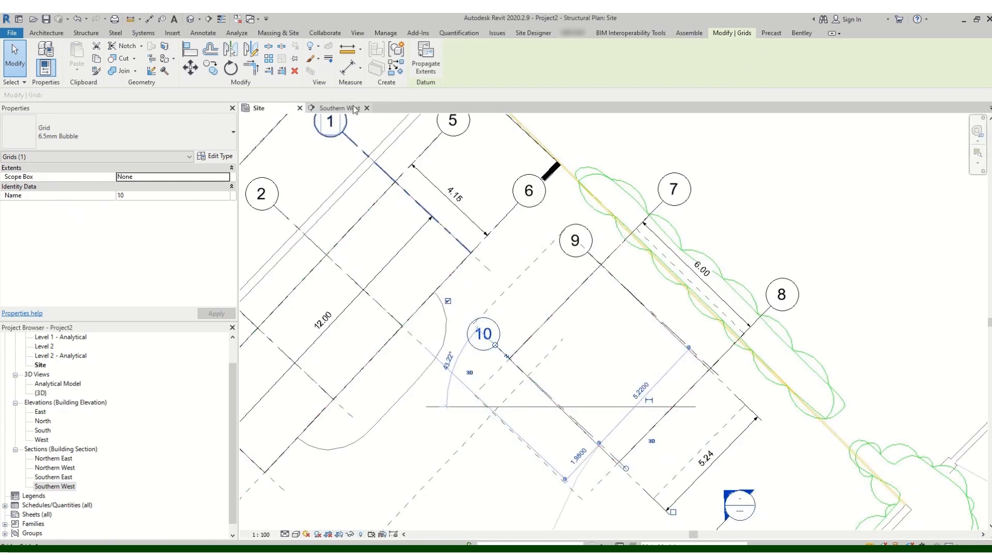
# - Tile the Site plan and the Southern West section side by side
pyautogui.click(357, 33)
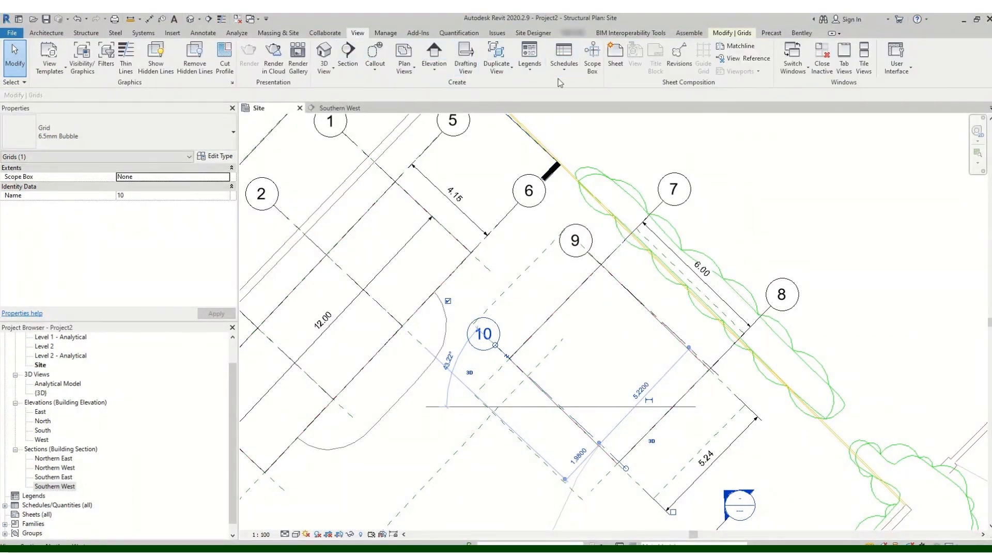
pyautogui.click(862, 71)
pyautogui.scroll(-5, 724, 294)
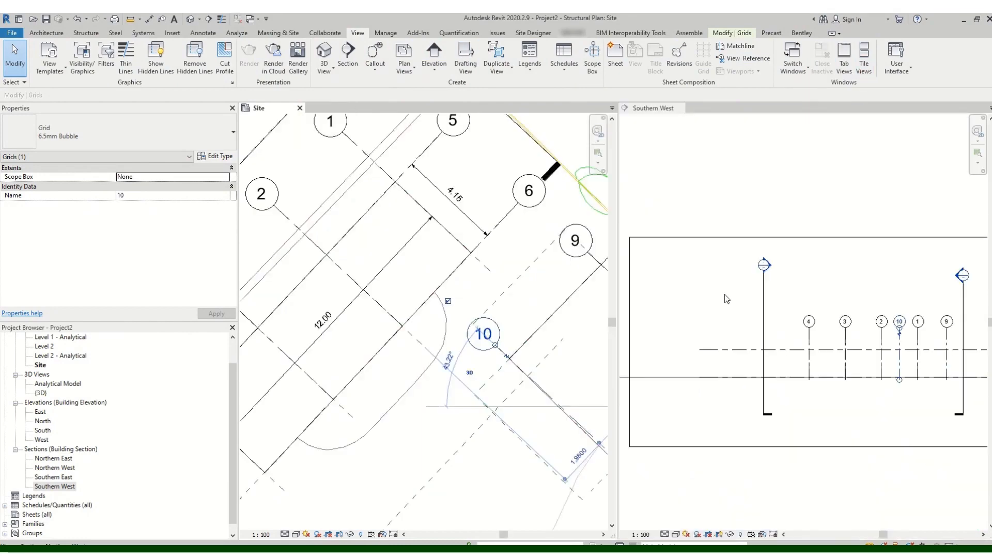
pyautogui.scroll(-3, 520, 300)
pyautogui.scroll(-3, 520, 300)
pyautogui.scroll(3, 449, 229)
# - Select grid 9 in the Site plan and examine the matching grid line in the Southern West section
pyautogui.click(577, 252)
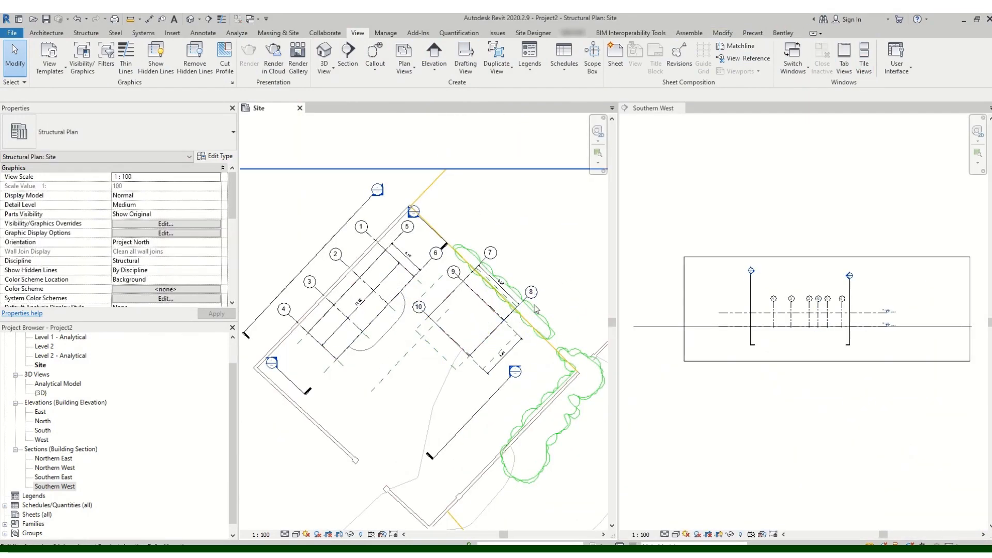
pyautogui.scroll(2, 461, 344)
pyautogui.scroll(5, 837, 308)
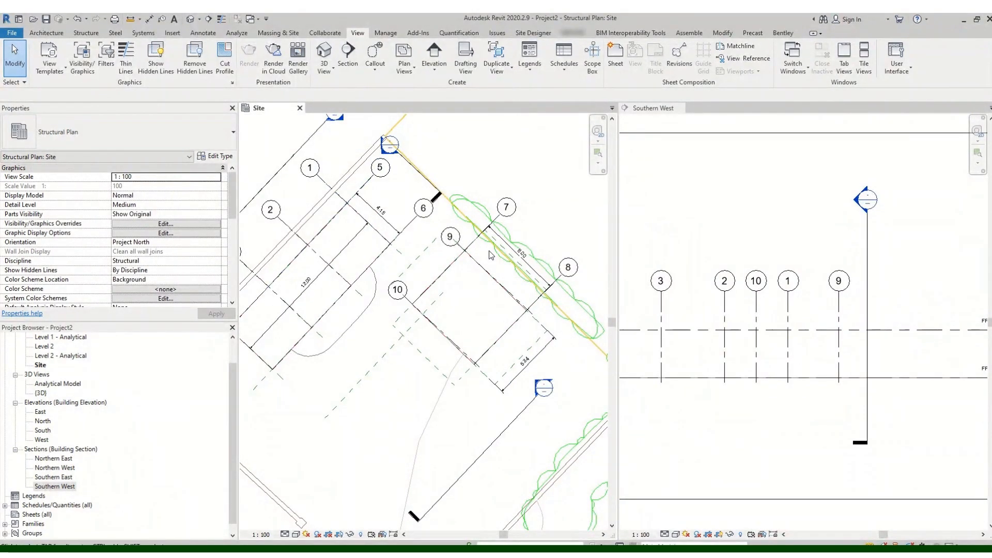
pyautogui.scroll(2, 490, 255)
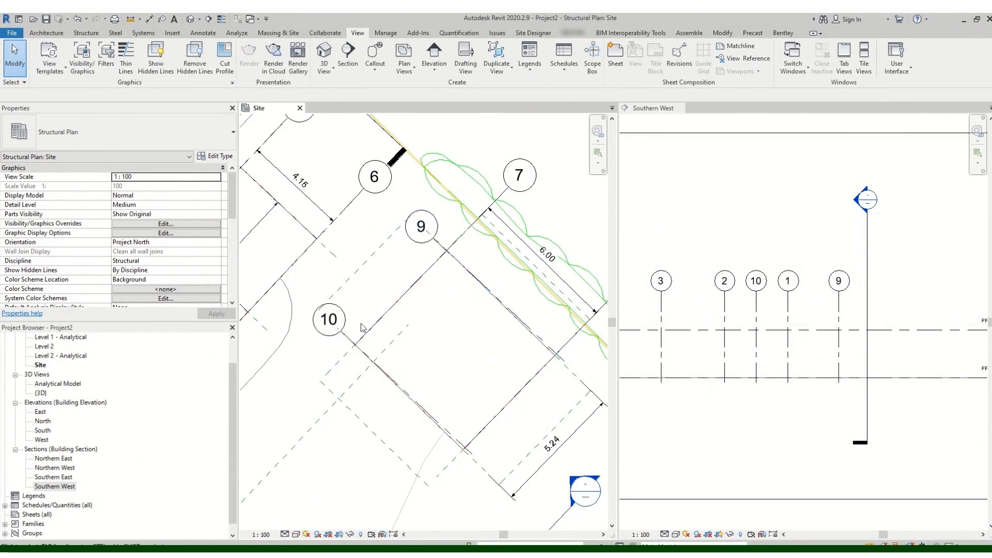
pyautogui.click(437, 245)
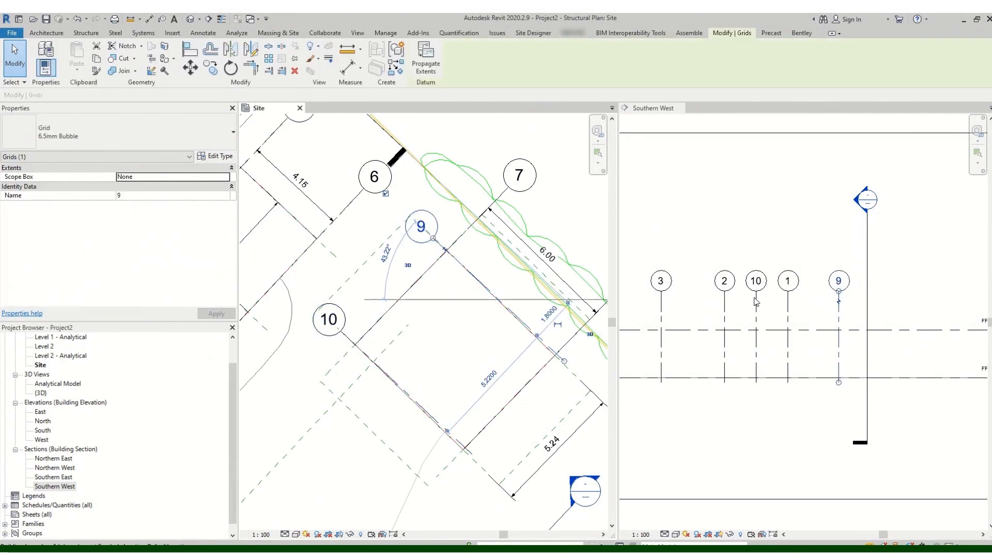
pyautogui.scroll(2, 858, 304)
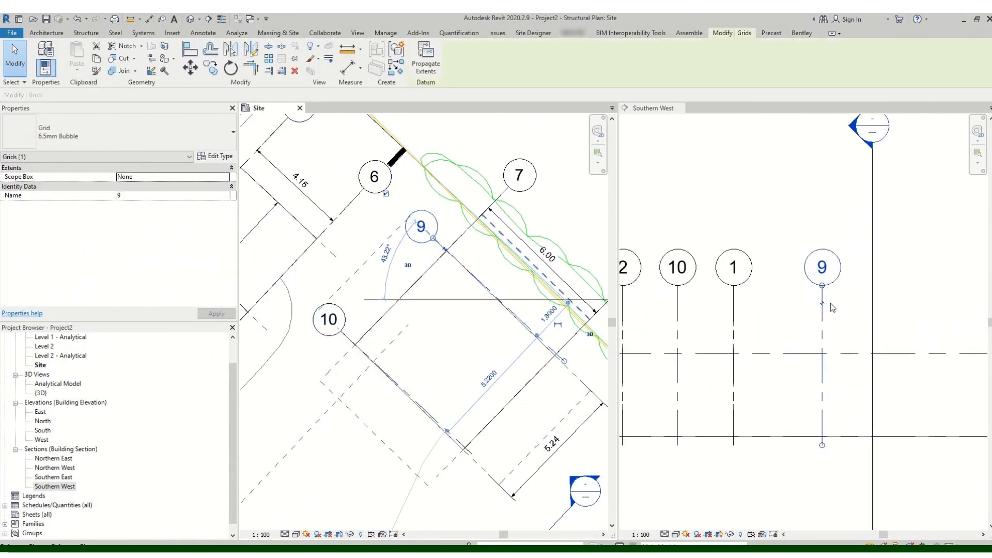
# - Deselect grid 9 and examine the grid lines and level lines across the Southern West section
pyautogui.scroll(-5, 830, 303)
pyautogui.scroll(-1, 427, 277)
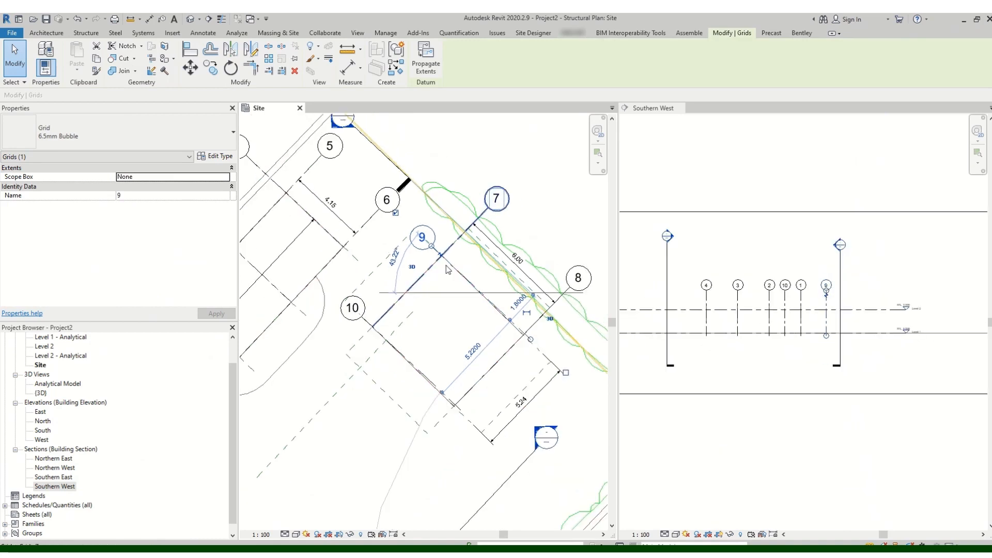
pyautogui.scroll(-2, 427, 276)
pyautogui.press('Escape')
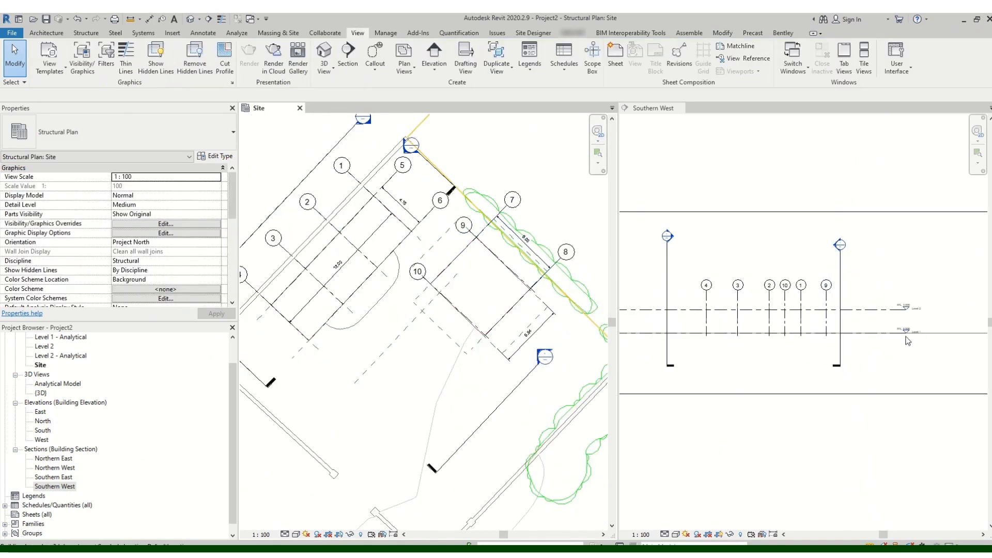
pyautogui.scroll(4, 907, 335)
pyautogui.scroll(-3, 815, 293)
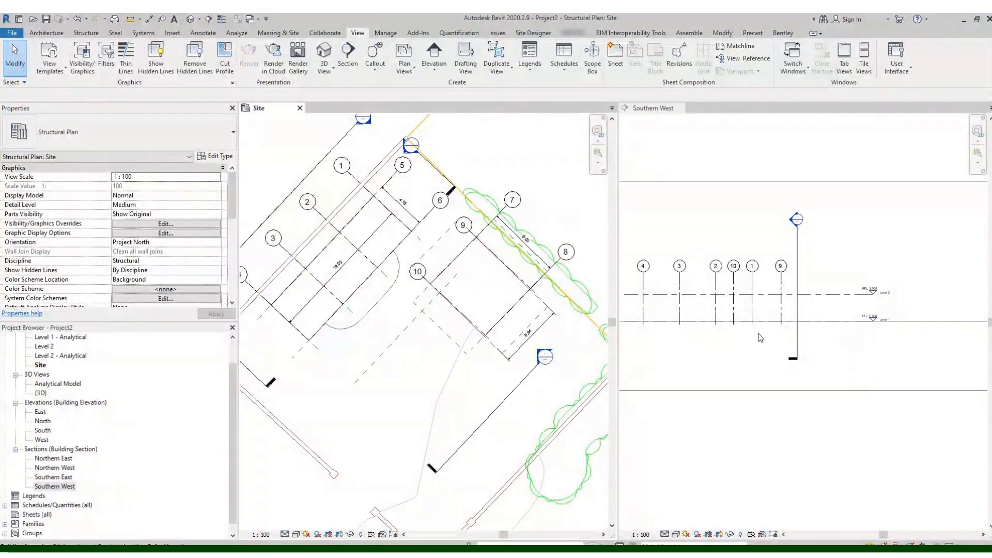
pyautogui.scroll(2, 766, 329)
pyautogui.scroll(-1, 800, 309)
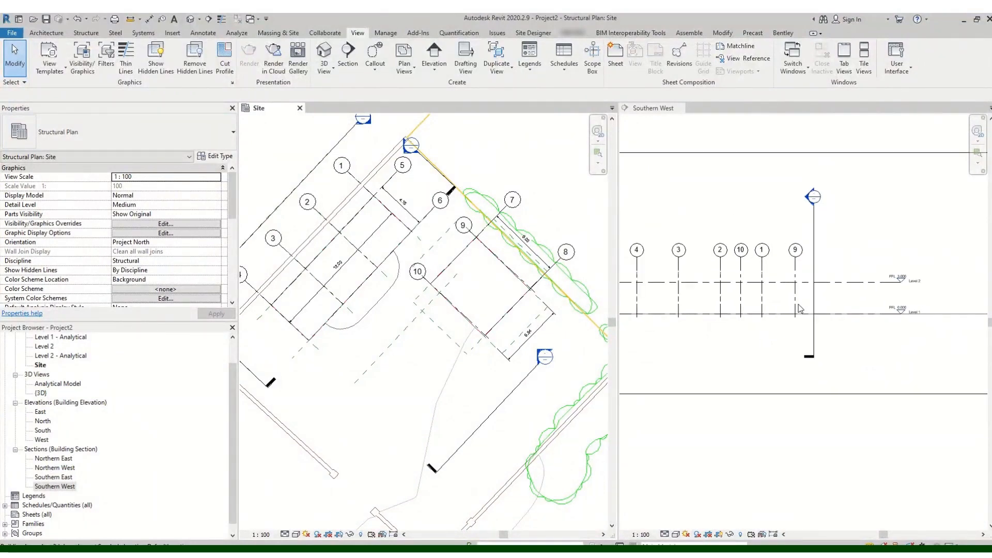
# - Shorten grid 10 in the Southern West section by raising its lower end, with the aligned grids, to just above Level 2
pyautogui.click(744, 303)
pyautogui.click(742, 304)
pyautogui.scroll(2, 744, 306)
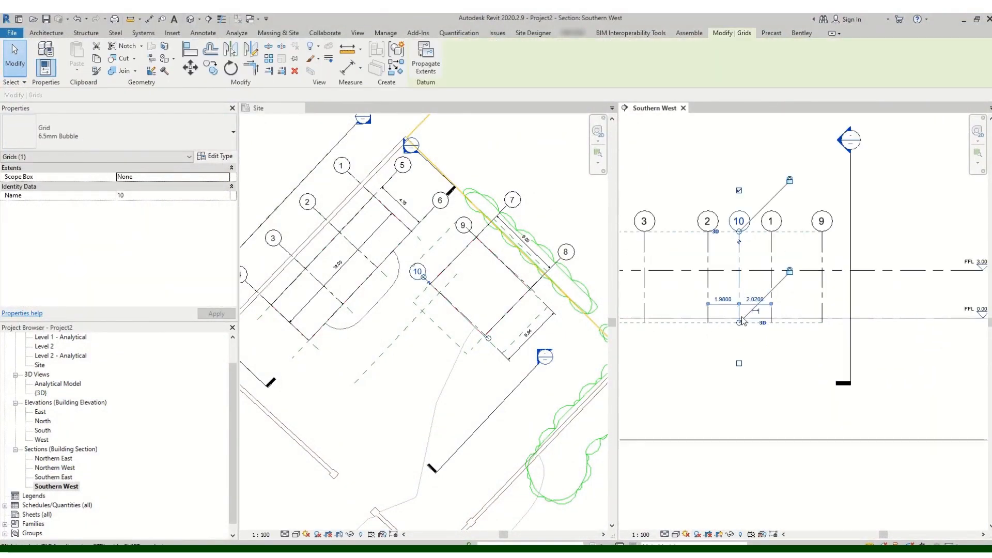
pyautogui.moveTo(740, 359); pyautogui.dragTo(744, 259)
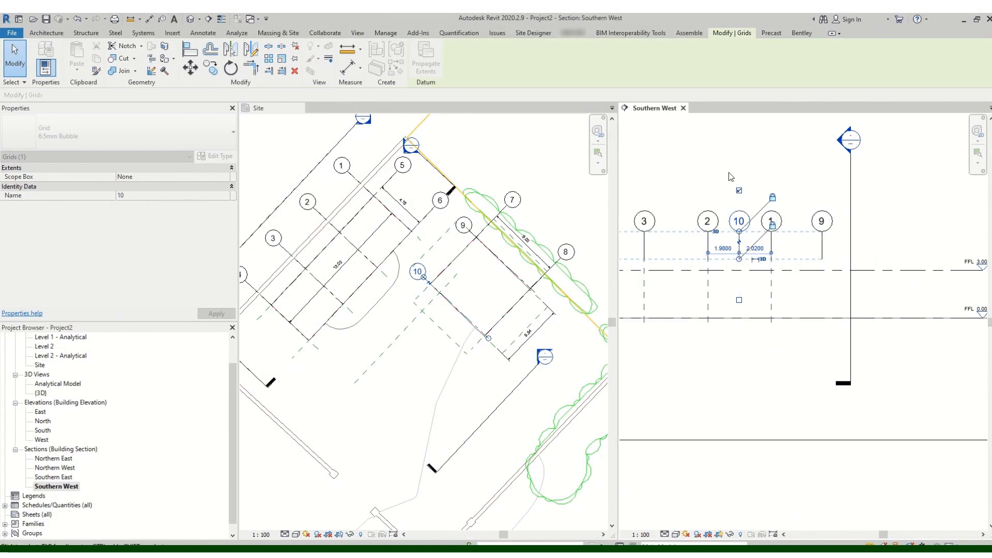
pyautogui.click(740, 164)
pyautogui.scroll(-2, 855, 270)
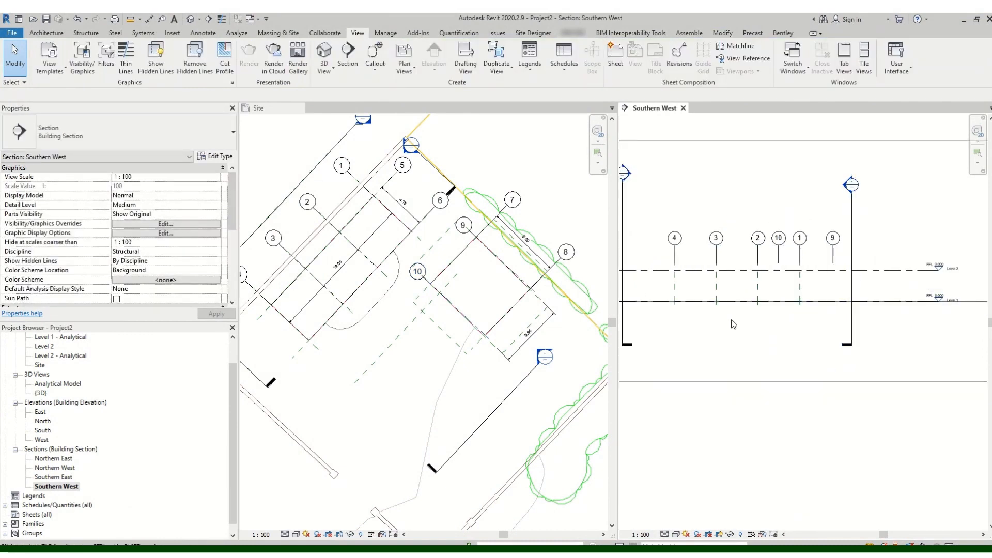
# - Select grid 10 in the Southern West section and check its shortened extent against the Level 1 and Level 2 lines
pyautogui.scroll(2, 883, 299)
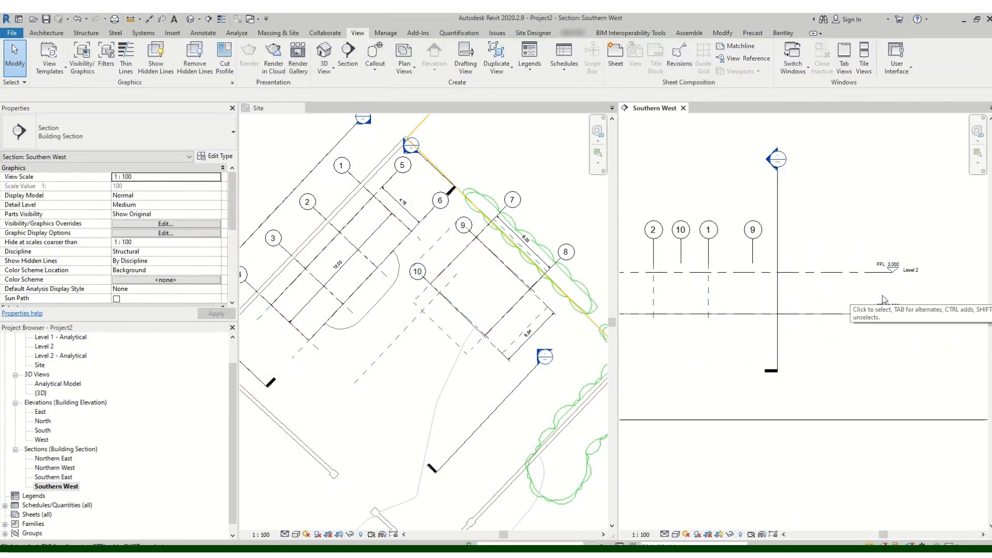
pyautogui.click(682, 253)
pyautogui.scroll(2, 691, 261)
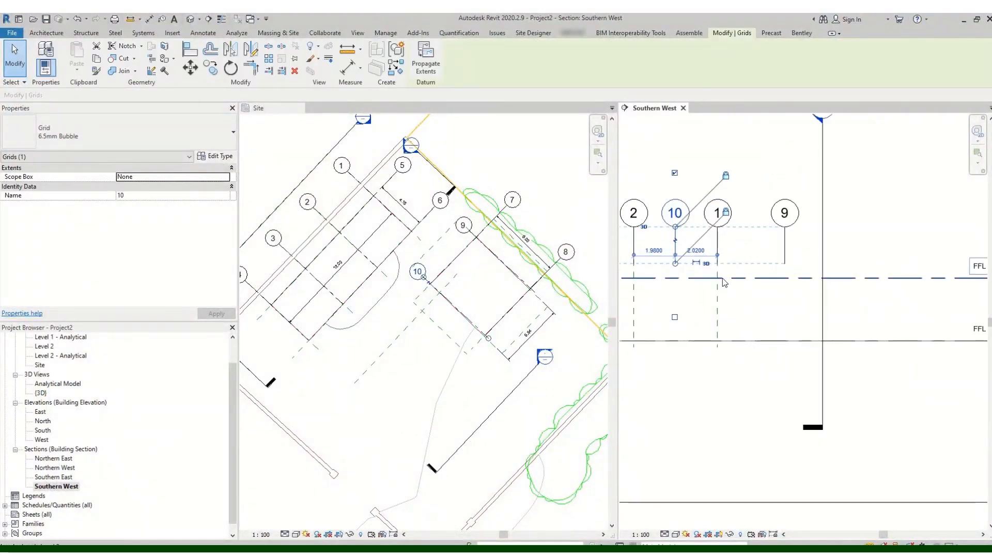
pyautogui.scroll(-2, 725, 283)
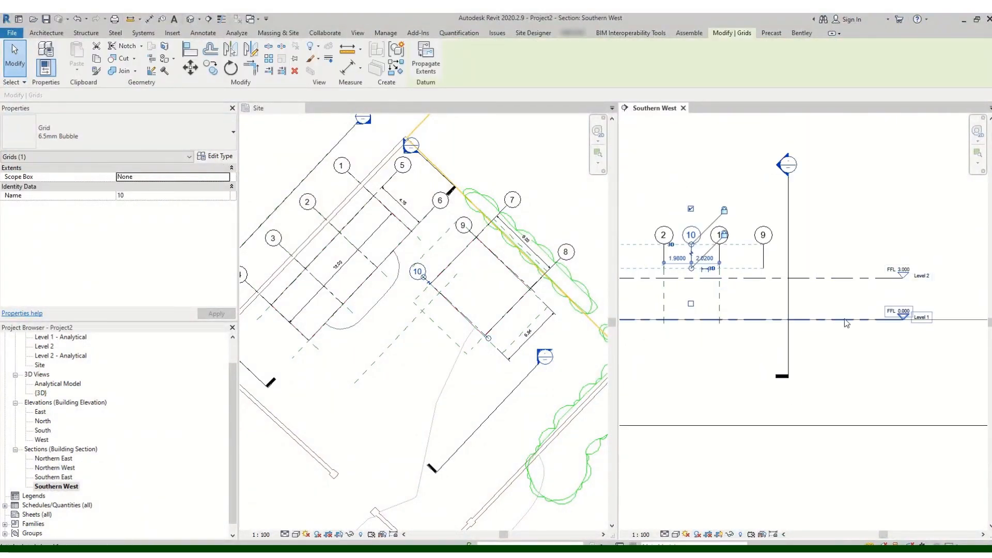
pyautogui.scroll(2, 928, 283)
pyautogui.scroll(-3, 913, 286)
pyautogui.click(945, 241)
# - Examine the Level 1 and Level 2 heads and their elevation labels in the Southern West section
pyautogui.scroll(2, 945, 240)
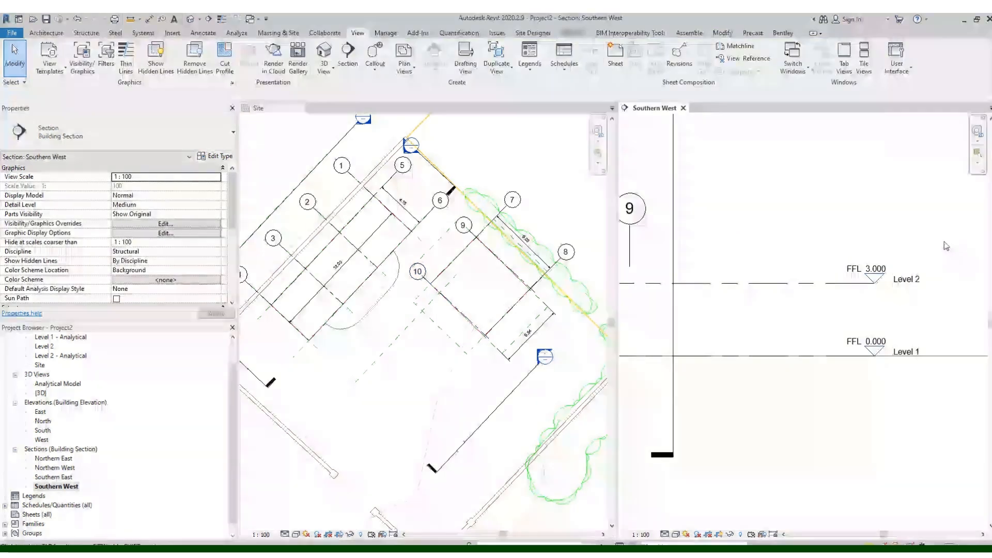
pyautogui.scroll(-2, 801, 217)
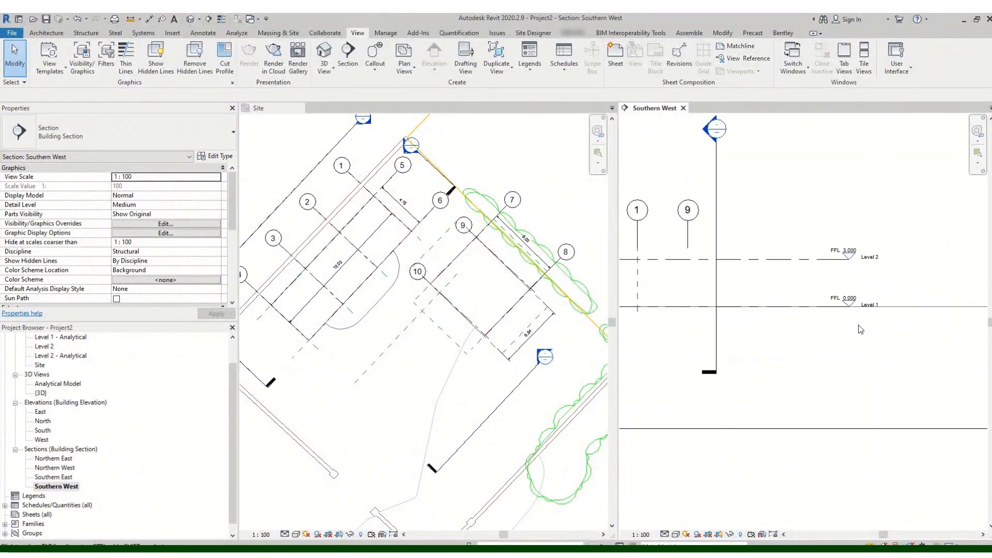
pyautogui.scroll(3, 872, 313)
pyautogui.scroll(-3, 827, 292)
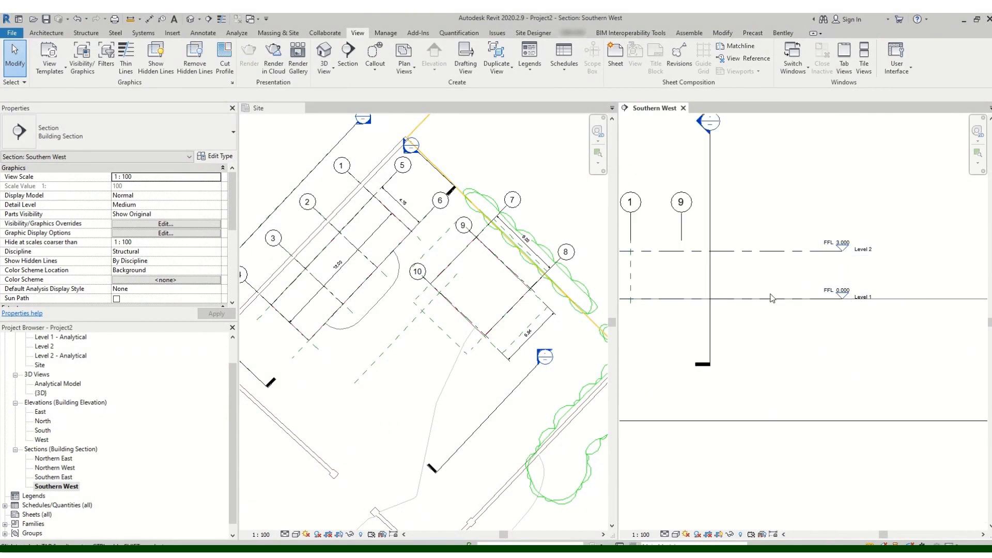
pyautogui.scroll(-2, 819, 267)
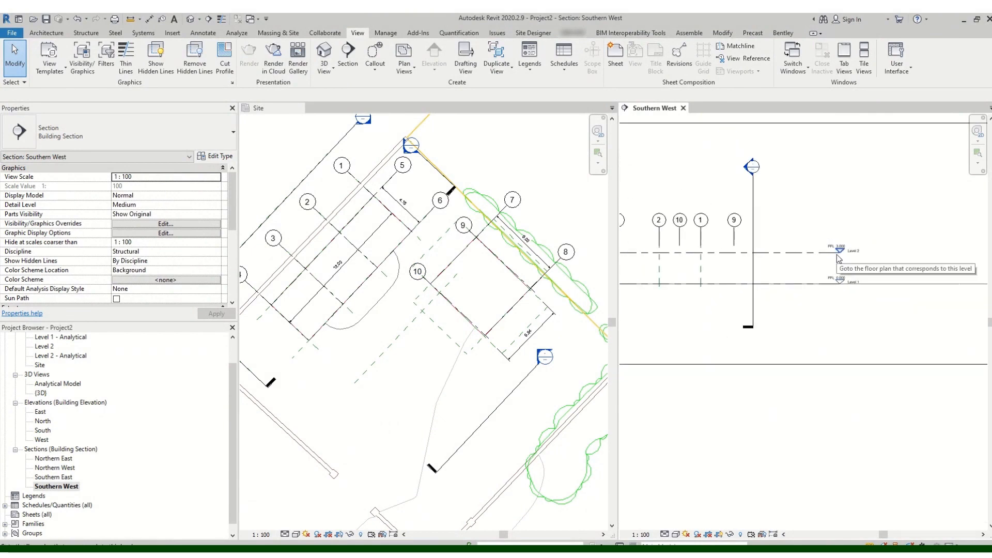
pyautogui.scroll(4, 837, 261)
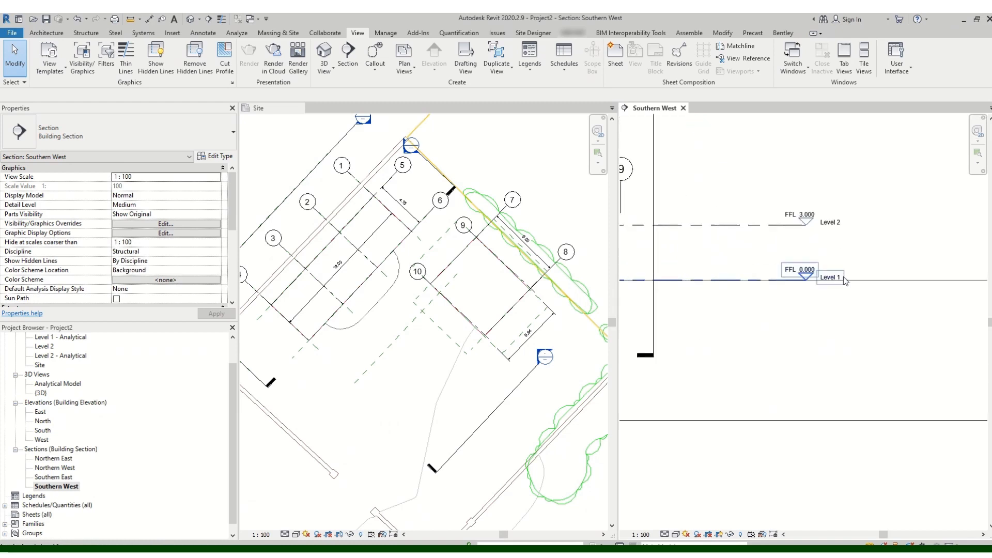
pyautogui.scroll(2, 805, 271)
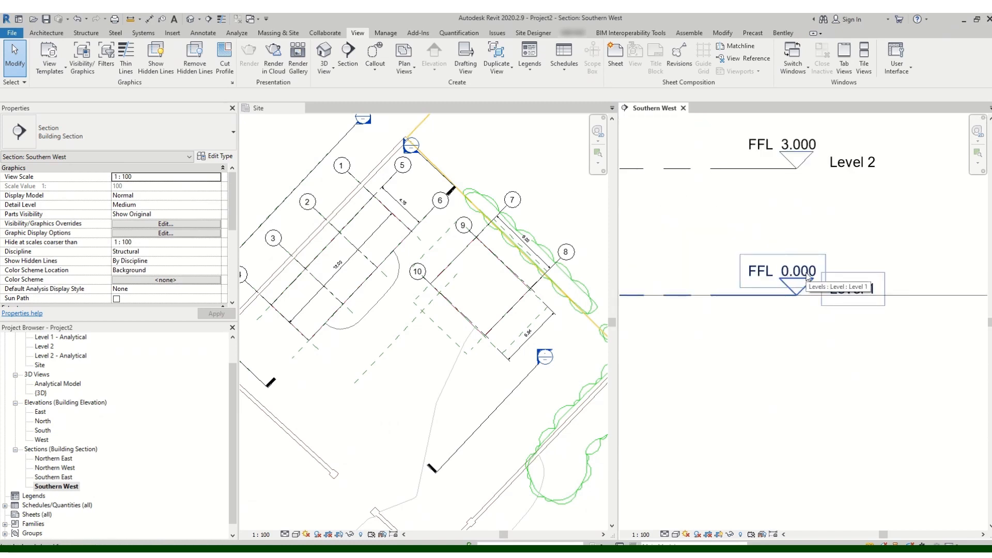
pyautogui.scroll(-1, 874, 282)
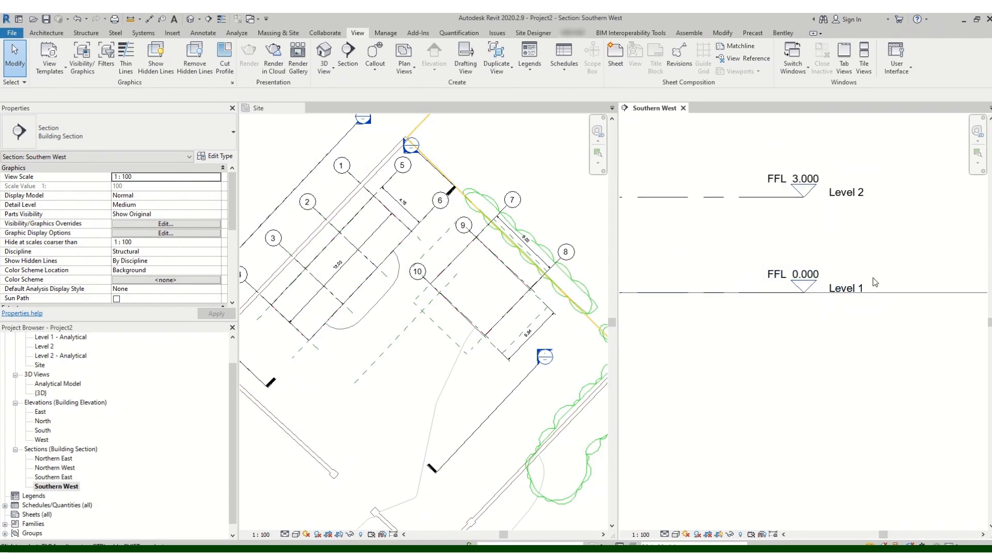
pyautogui.scroll(-1, 863, 287)
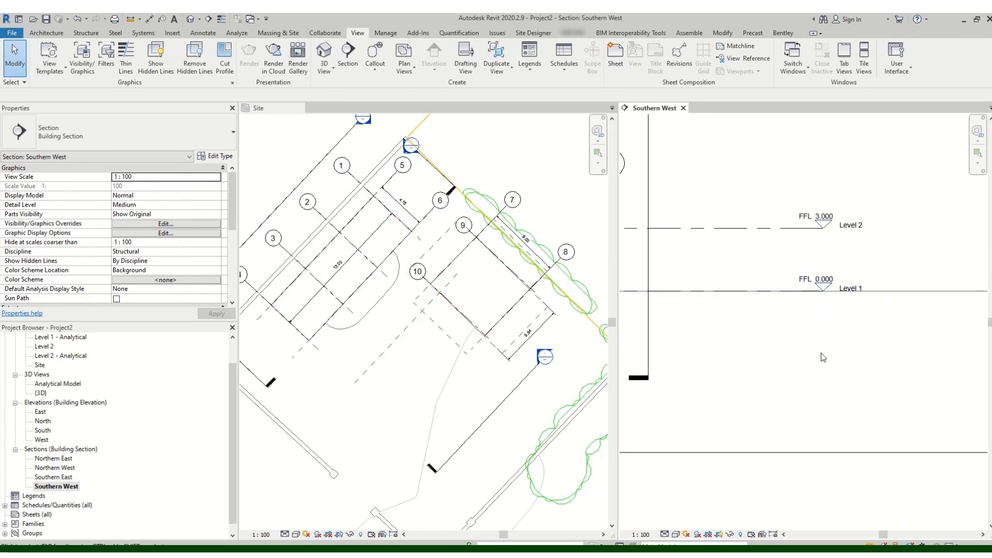
# - Copy Level 1 vertically downward by 1.5 m in the Southern West section to make a lower level
pyautogui.click(783, 293)
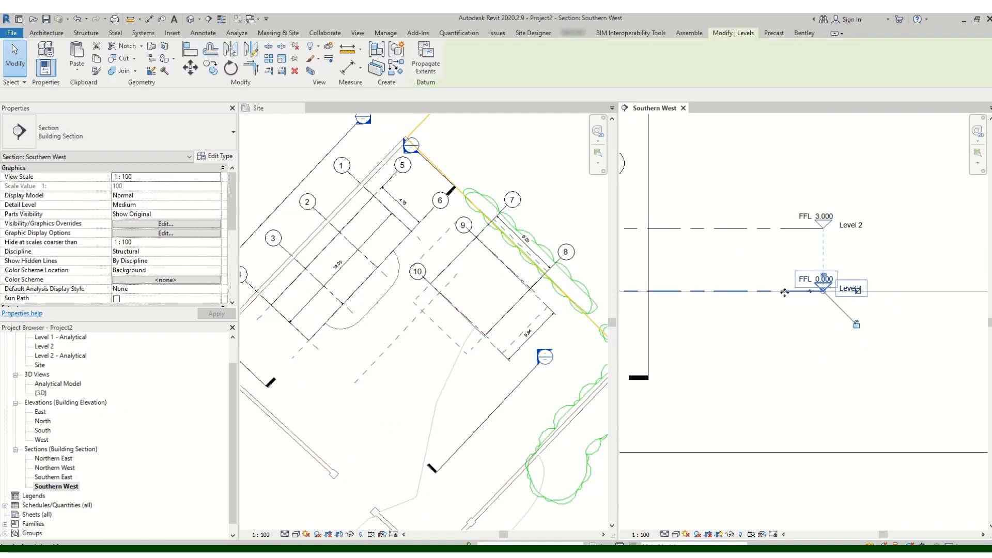
pyautogui.click(209, 67)
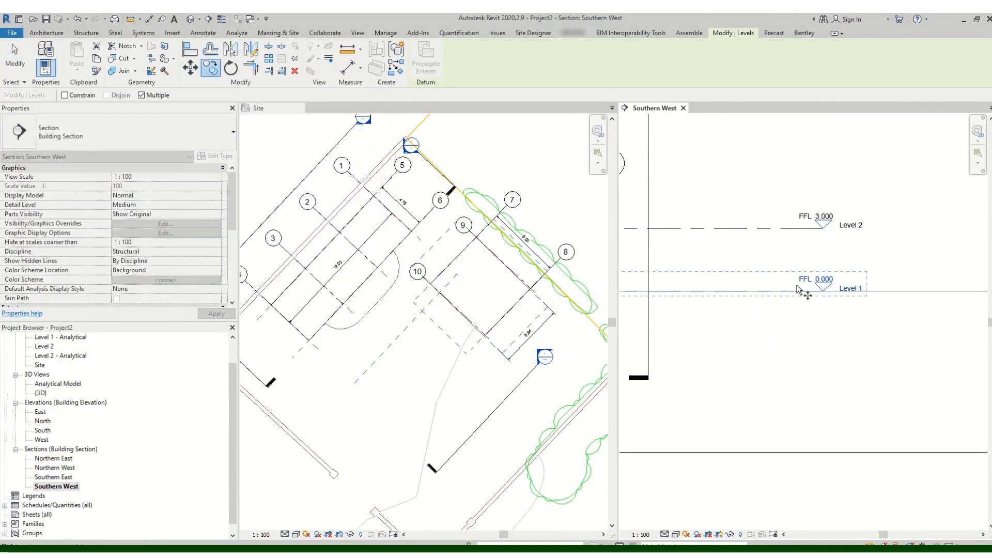
pyautogui.scroll(3, 807, 292)
pyautogui.scroll(-3, 838, 310)
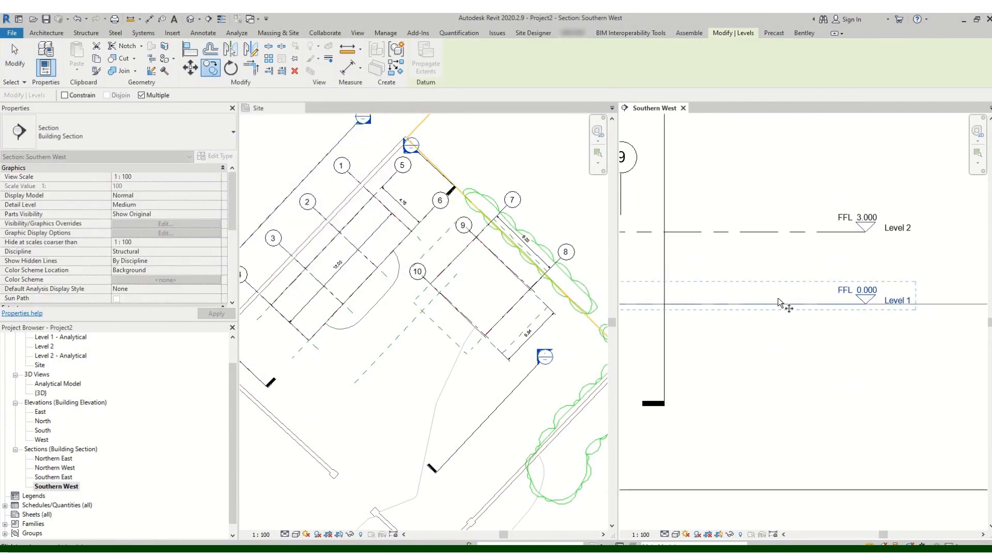
pyautogui.click(808, 304)
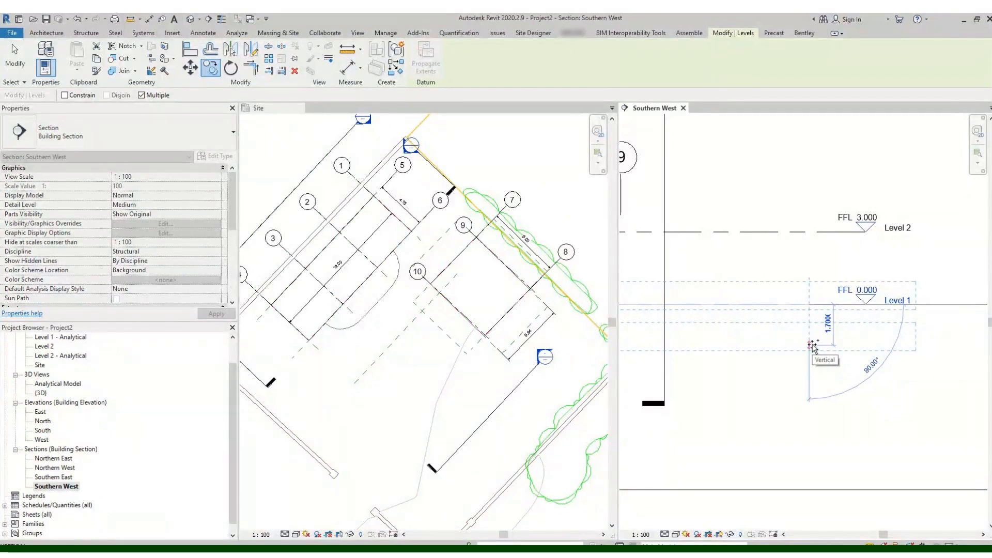
pyautogui.write('1.4')
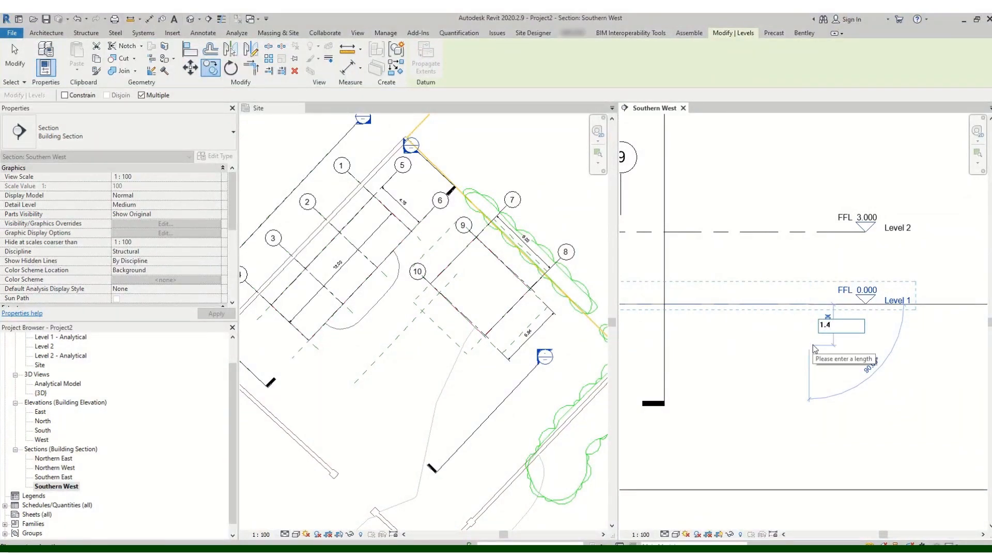
pyautogui.press('BackSpace')
pyautogui.press('BackSpace')
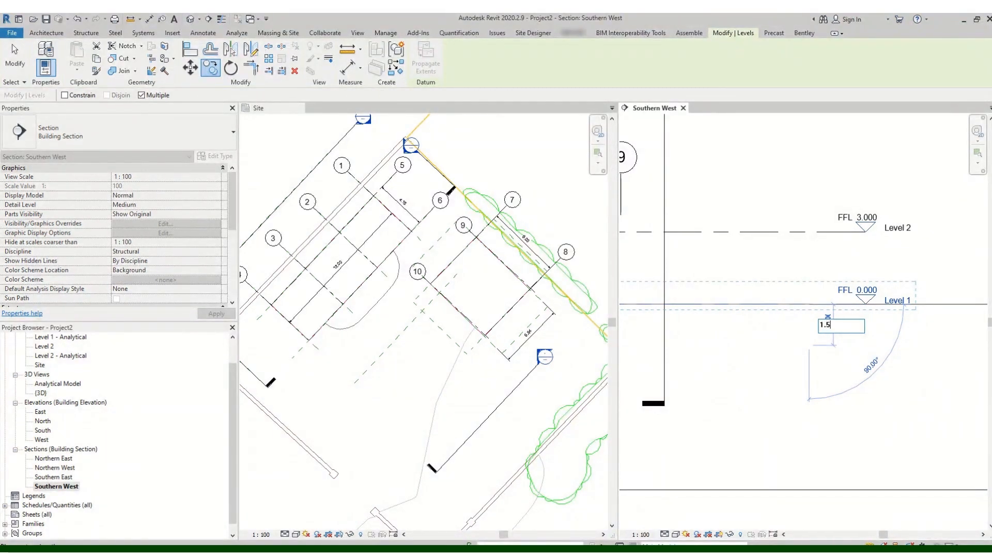
pyautogui.press('Return')
pyautogui.scroll(-2, 898, 369)
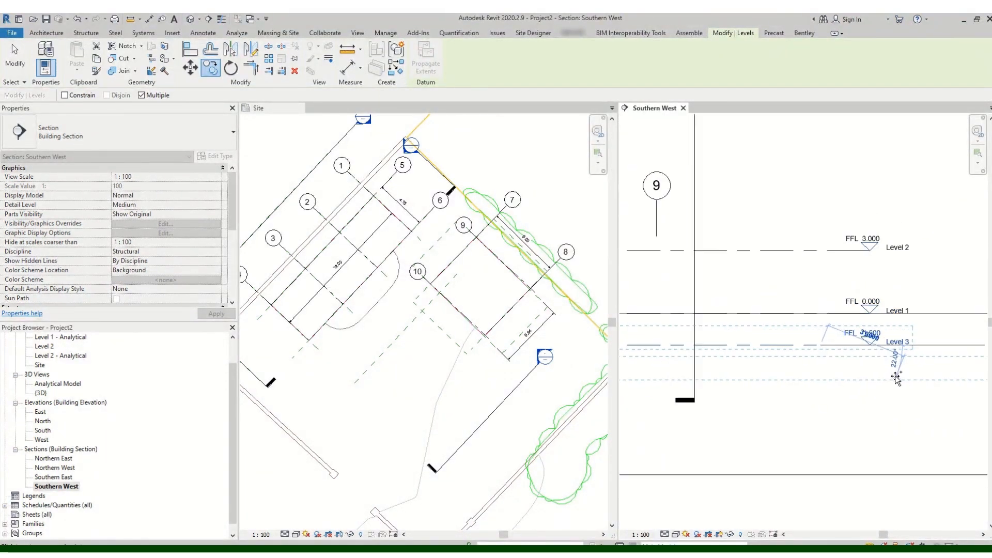
pyautogui.press('Escape')
pyautogui.press('Escape')
pyautogui.scroll(2, 830, 365)
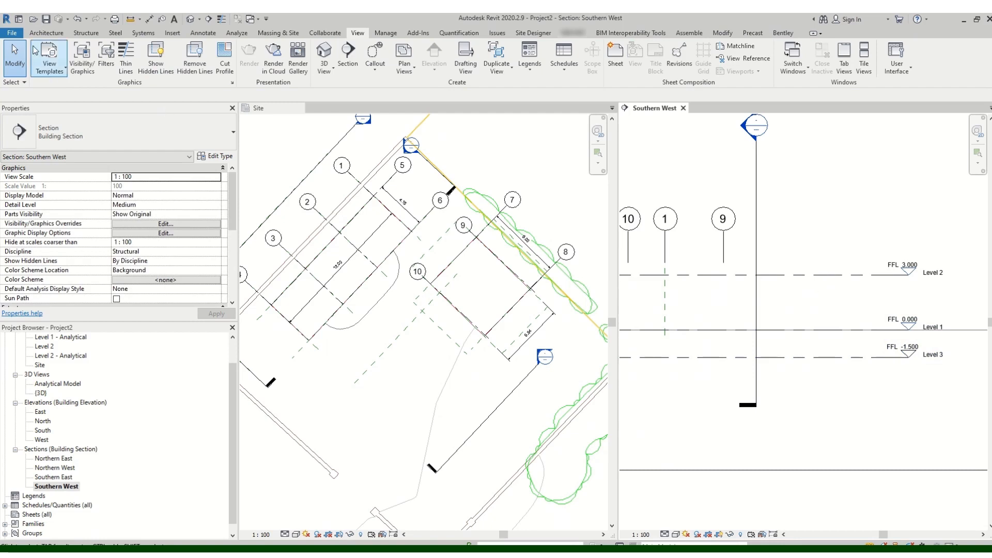
# - Draw a new level above Level 2 at about 5.7 m elevation, aligned with both ends of the existing levels
pyautogui.click(82, 33)
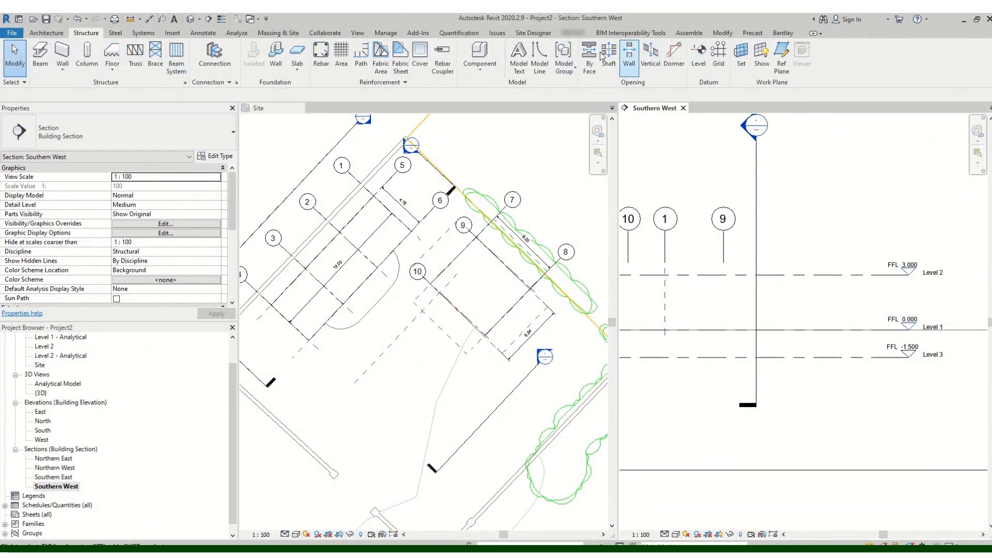
pyautogui.click(700, 58)
pyautogui.scroll(-5, 879, 259)
pyautogui.scroll(4, 864, 260)
pyautogui.scroll(-4, 814, 257)
pyautogui.scroll(4, 692, 248)
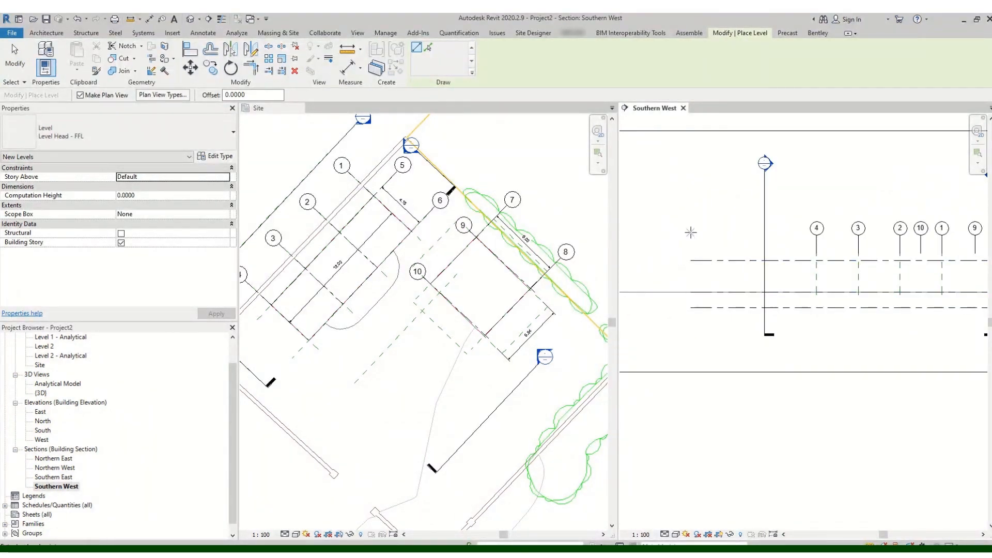
pyautogui.click(692, 232)
pyautogui.scroll(-4, 700, 234)
pyautogui.scroll(2, 851, 241)
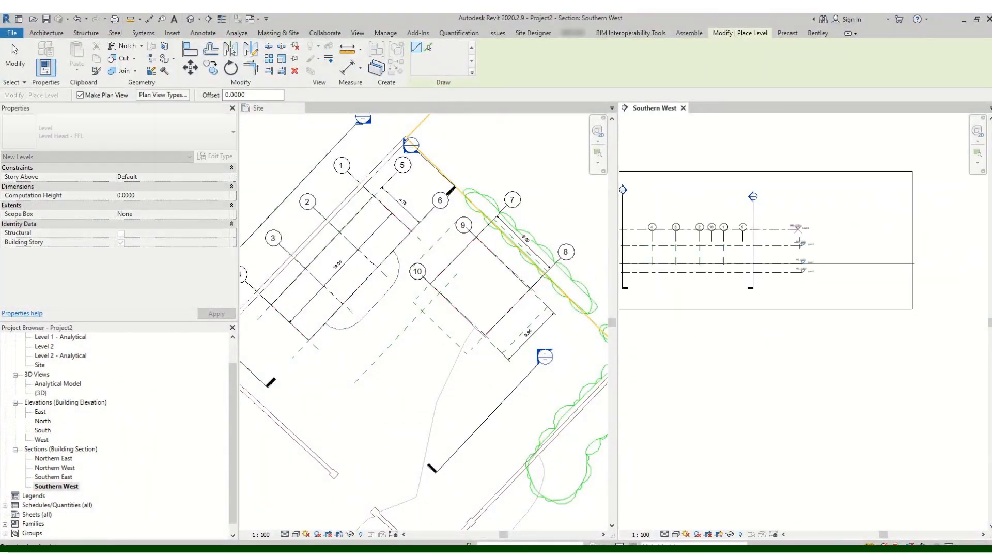
pyautogui.click(802, 229)
pyautogui.scroll(3, 831, 214)
pyautogui.scroll(-4, 842, 208)
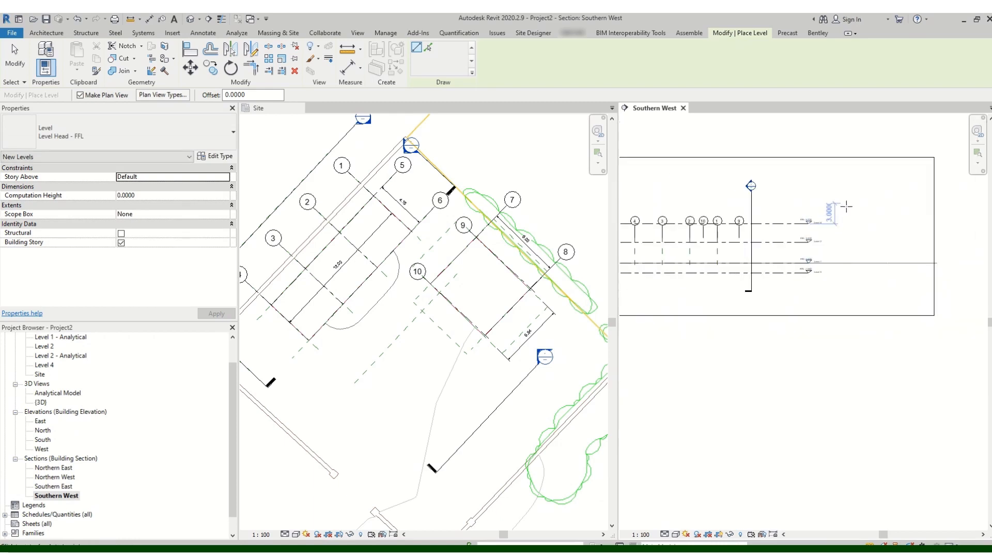
pyautogui.press('Escape')
pyautogui.scroll(5, 802, 227)
pyautogui.press('Escape')
# - Set the distance between the new top level and Level 2 to 3 m
pyautogui.click(779, 222)
pyautogui.scroll(-1, 897, 238)
pyautogui.scroll(-3, 915, 238)
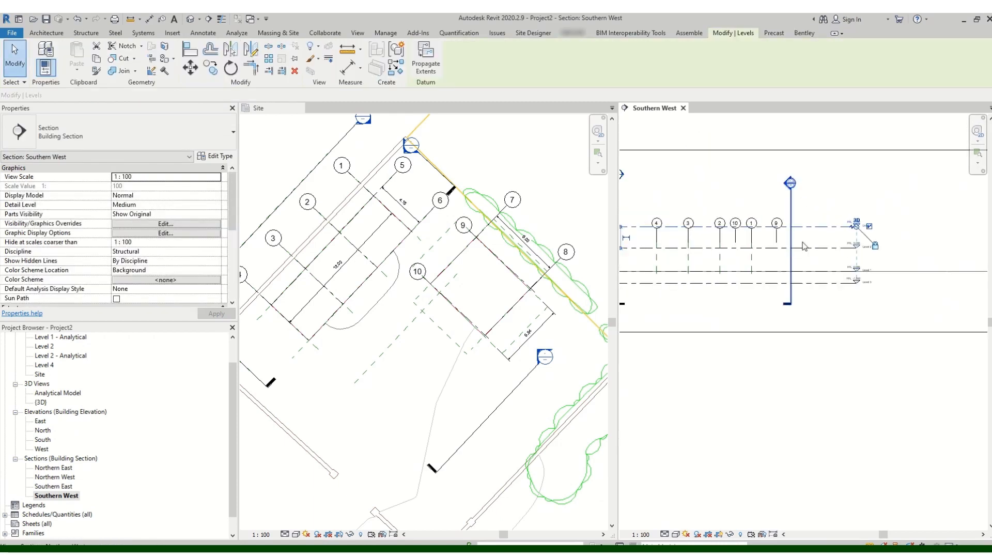
pyautogui.scroll(-4, 800, 252)
pyautogui.scroll(4, 716, 241)
pyautogui.scroll(4, 944, 247)
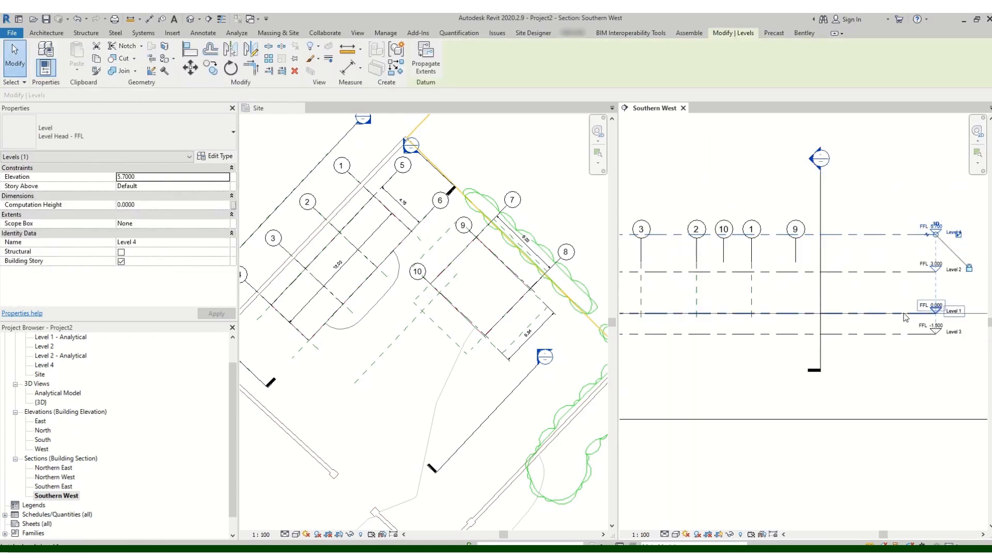
pyautogui.click(902, 273)
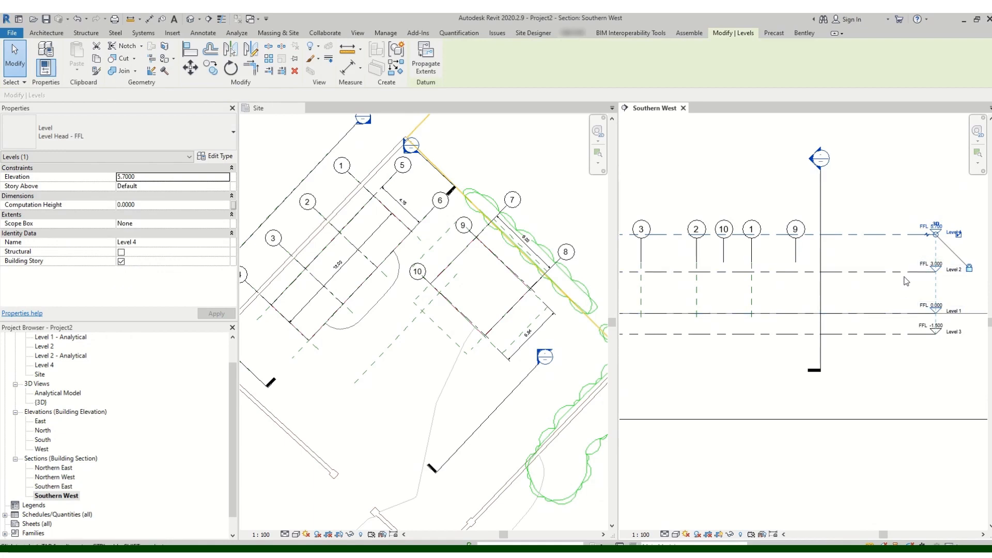
pyautogui.scroll(-2, 904, 276)
pyautogui.scroll(2, 718, 272)
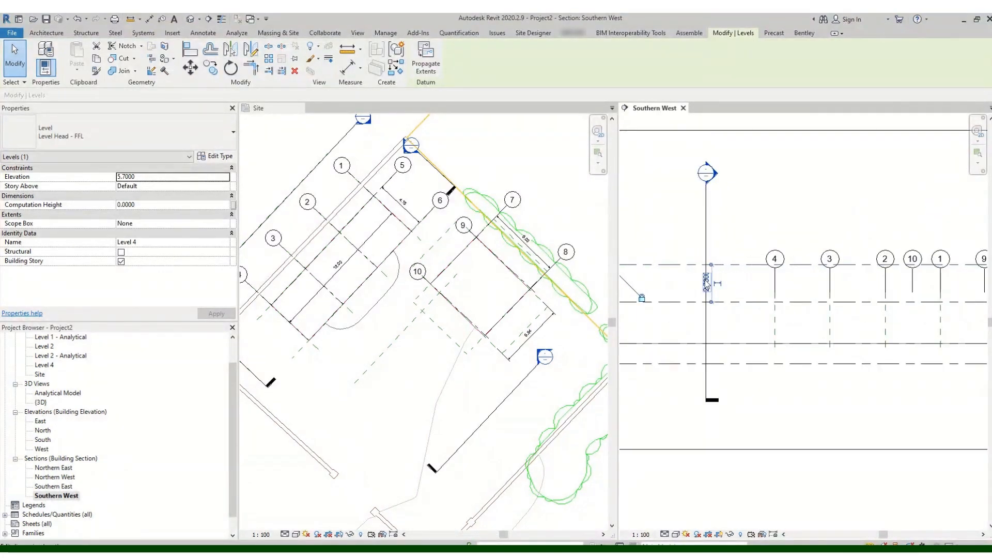
pyautogui.click(706, 284)
pyautogui.write('3')
pyautogui.press('Return')
pyautogui.scroll(-4, 749, 226)
pyautogui.click(819, 269)
pyautogui.scroll(3, 834, 254)
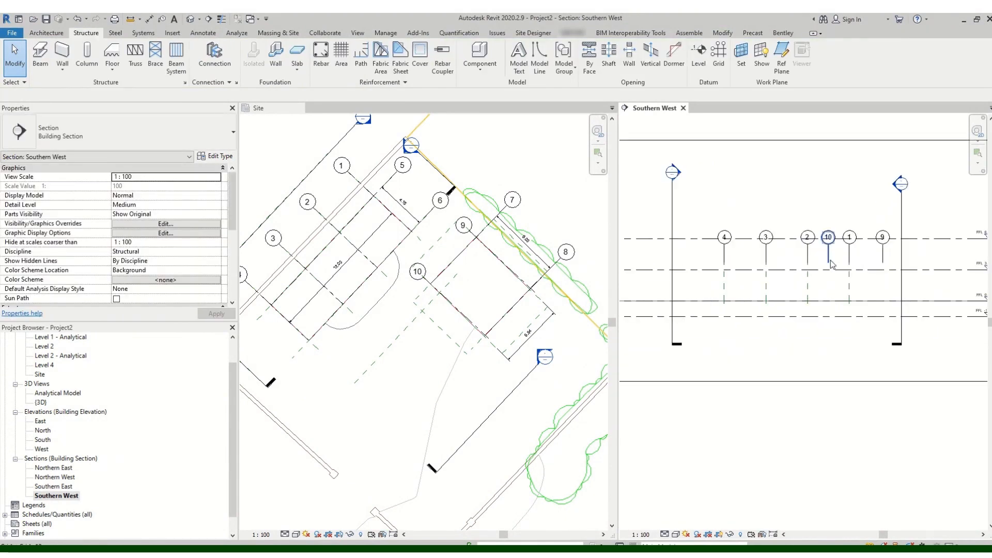
# - Raise the grid bubbles above the top level in the Southern West section
pyautogui.click(836, 264)
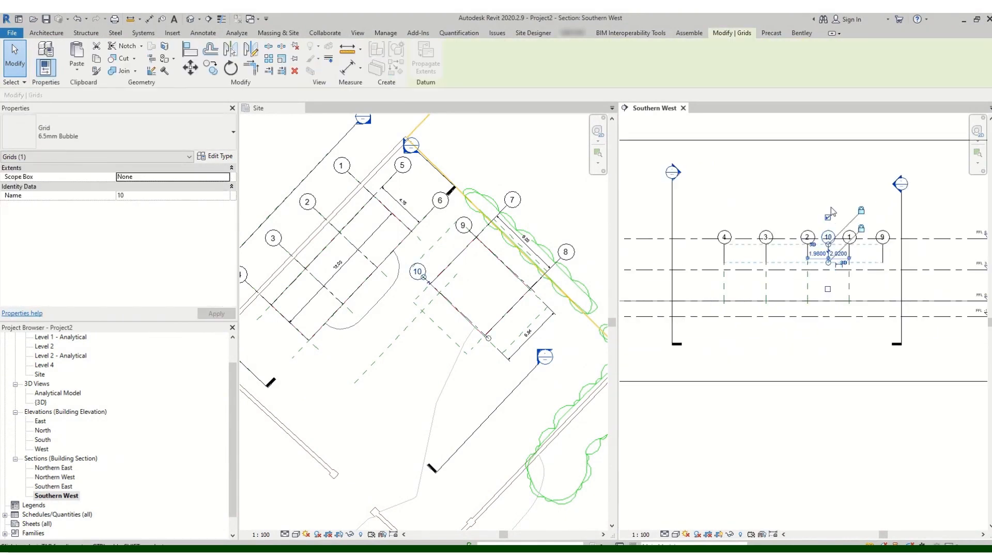
pyautogui.scroll(2, 836, 227)
pyautogui.click(836, 228)
pyautogui.click(823, 268)
pyautogui.scroll(-3, 812, 232)
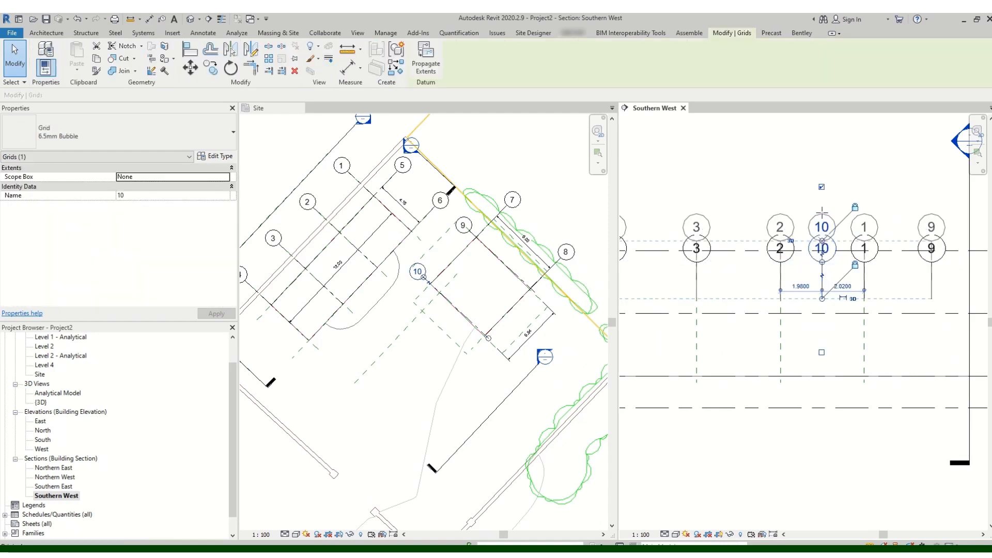
pyautogui.scroll(-2, 808, 224)
pyautogui.click(893, 224)
# - Rename Level 1 as Ground Level in the Southern West section
pyautogui.scroll(2, 893, 224)
pyautogui.scroll(-1, 890, 274)
pyautogui.scroll(4, 921, 248)
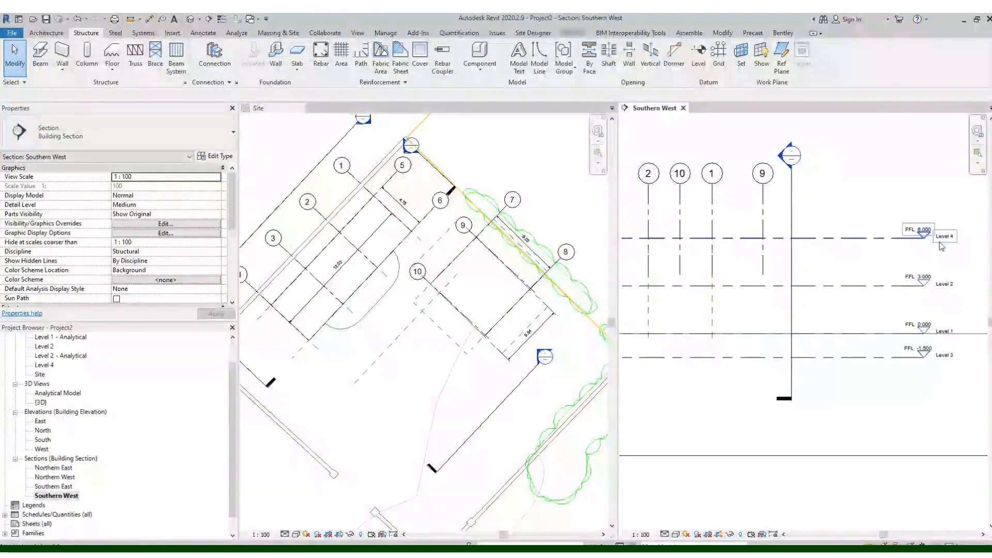
pyautogui.scroll(-4, 813, 247)
pyautogui.scroll(5, 849, 288)
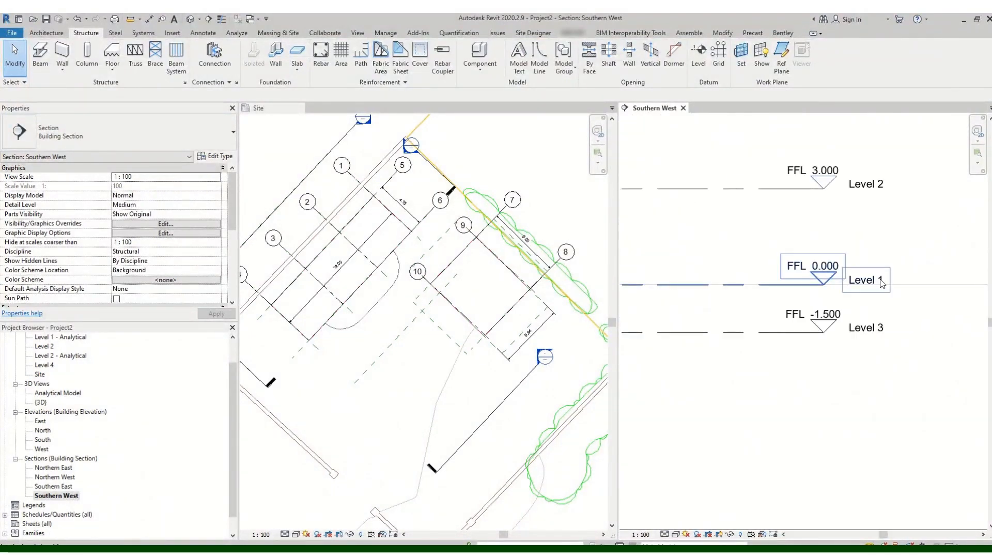
pyautogui.click(877, 282)
pyautogui.click(881, 278)
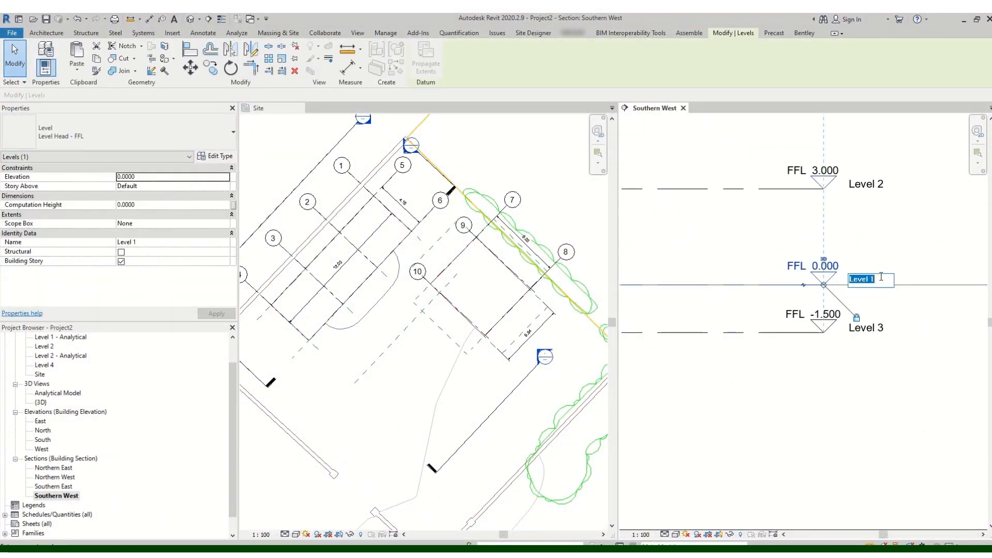
pyautogui.write('Ground Level')
pyautogui.press('Return')
# - Rename Level 3, the level at -1.500, as Foundation Level
pyautogui.click(879, 330)
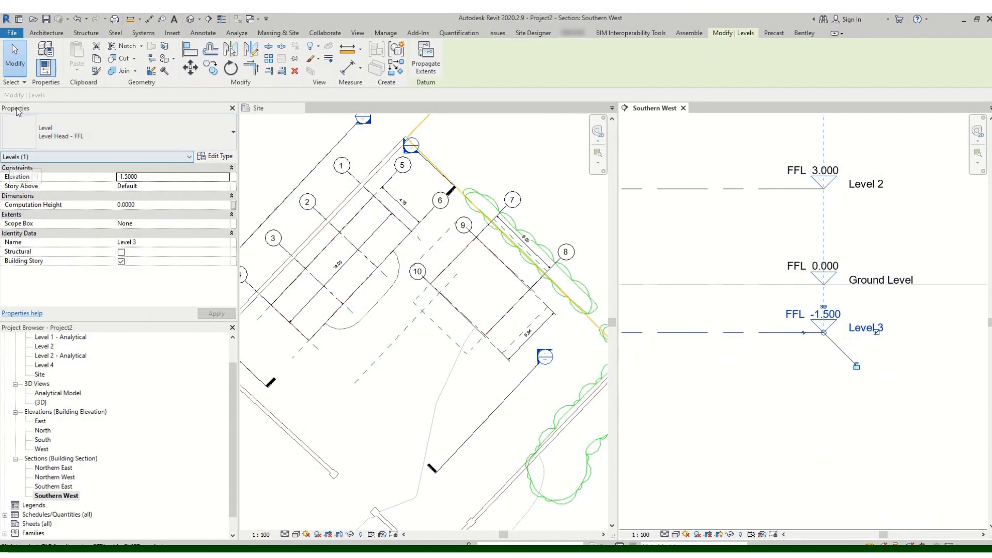
pyautogui.click(142, 241)
pyautogui.moveTo(141, 241); pyautogui.dragTo(118, 242)
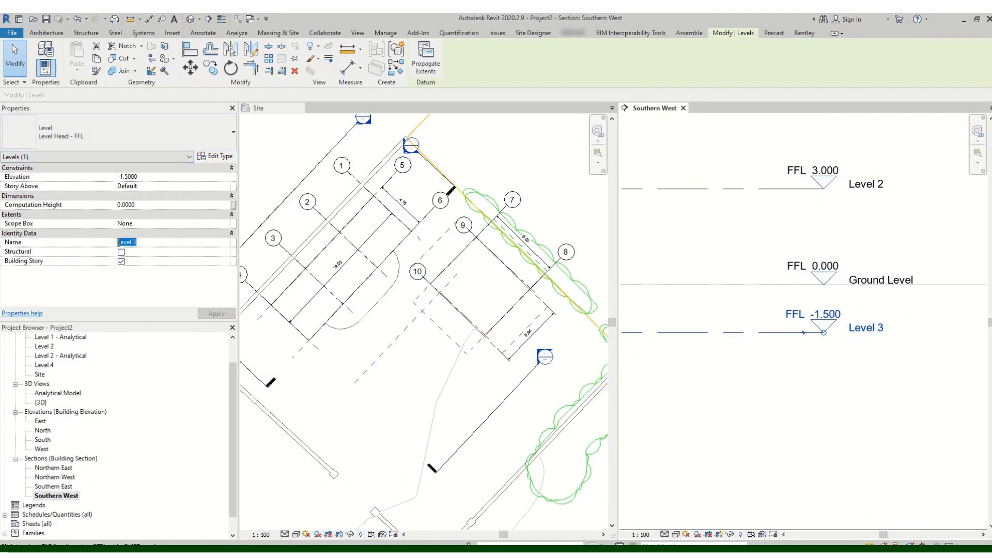
pyautogui.click(866, 327)
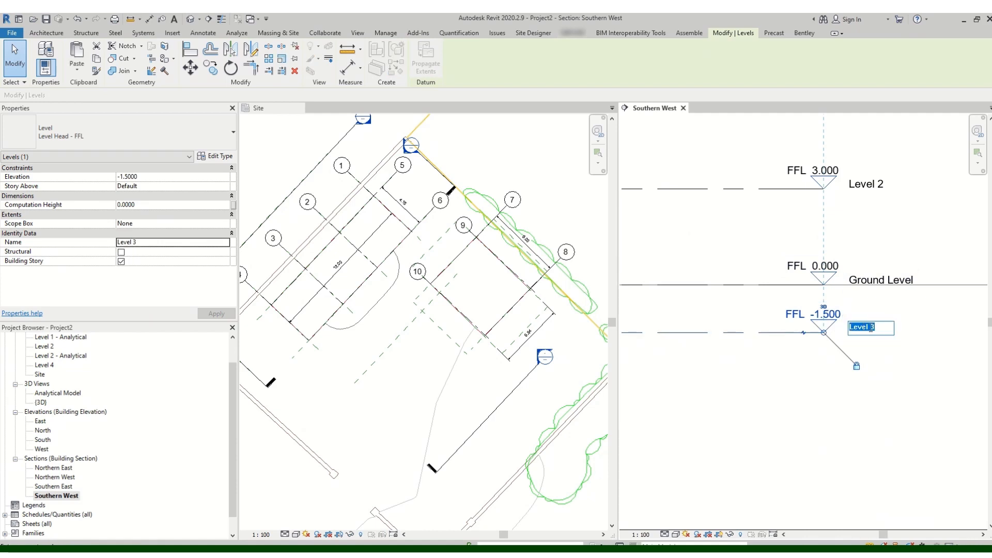
pyautogui.write('Foundation Level')
pyautogui.press('Return')
# - Rename Level 2 as First Level in the Southern West section
pyautogui.scroll(-4, 777, 398)
pyautogui.click(831, 286)
pyautogui.scroll(4, 831, 286)
pyautogui.scroll(-2, 832, 287)
pyautogui.scroll(4, 838, 393)
pyautogui.scroll(-2, 838, 388)
pyautogui.scroll(2, 793, 211)
pyautogui.scroll(-2, 779, 177)
pyautogui.scroll(2, 817, 285)
pyautogui.scroll(2, 817, 285)
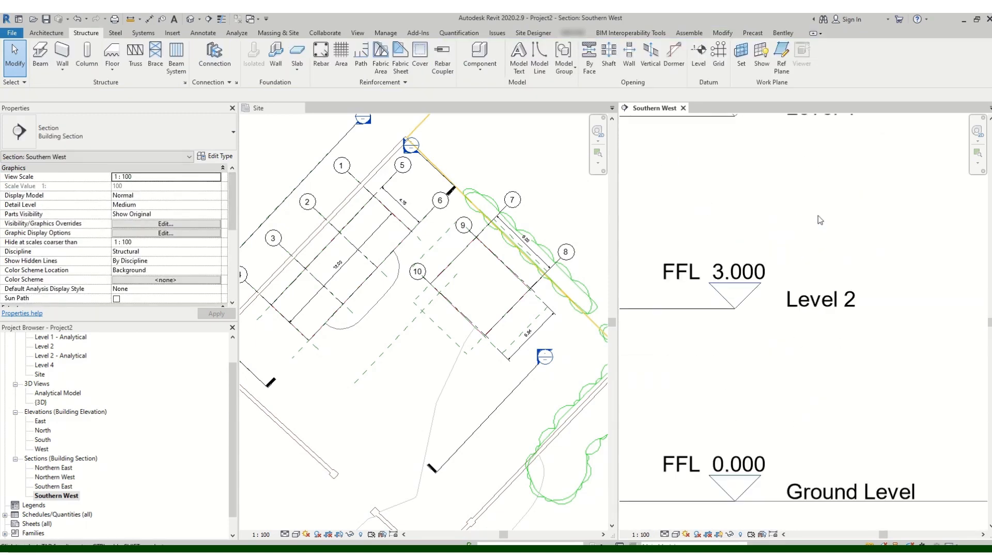
pyautogui.click(833, 304)
pyautogui.click(854, 305)
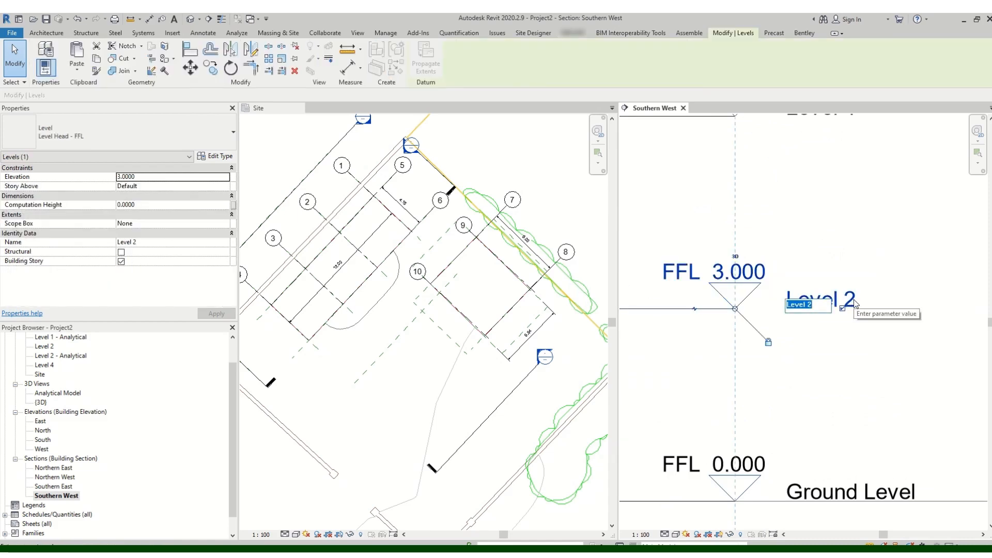
pyautogui.write('Fi')
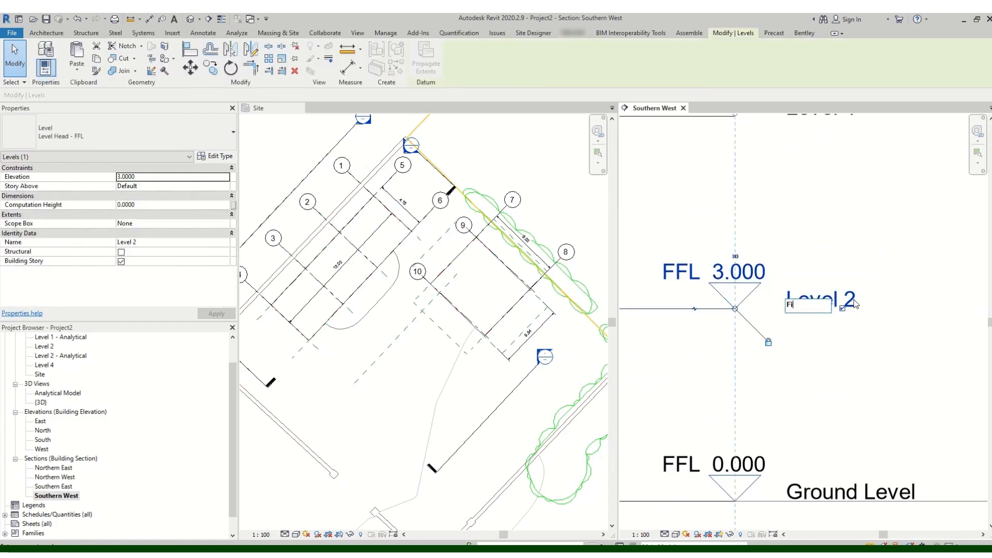
pyautogui.write('rst Level')
pyautogui.click(883, 368)
# - Rename Level 4, the highest level, as Second Level
pyautogui.scroll(-3, 865, 424)
pyautogui.scroll(3, 842, 234)
pyautogui.click(861, 288)
pyautogui.click(871, 288)
pyautogui.write('Second Le')
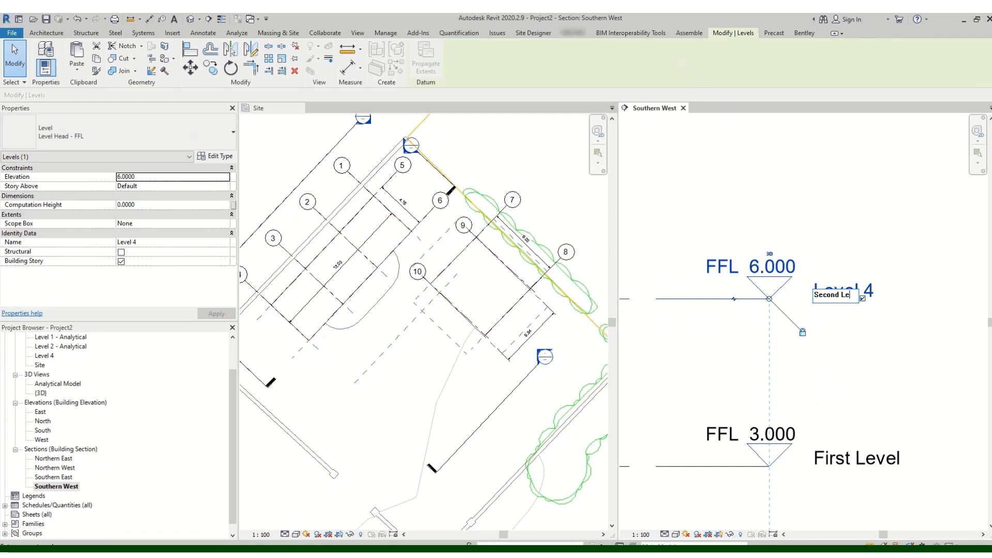
pyautogui.write('vel')
pyautogui.press('Return')
# - Shorten the lower ends of the grid lines so they stop above Second Level in the Southern West section
pyautogui.scroll(-3, 852, 282)
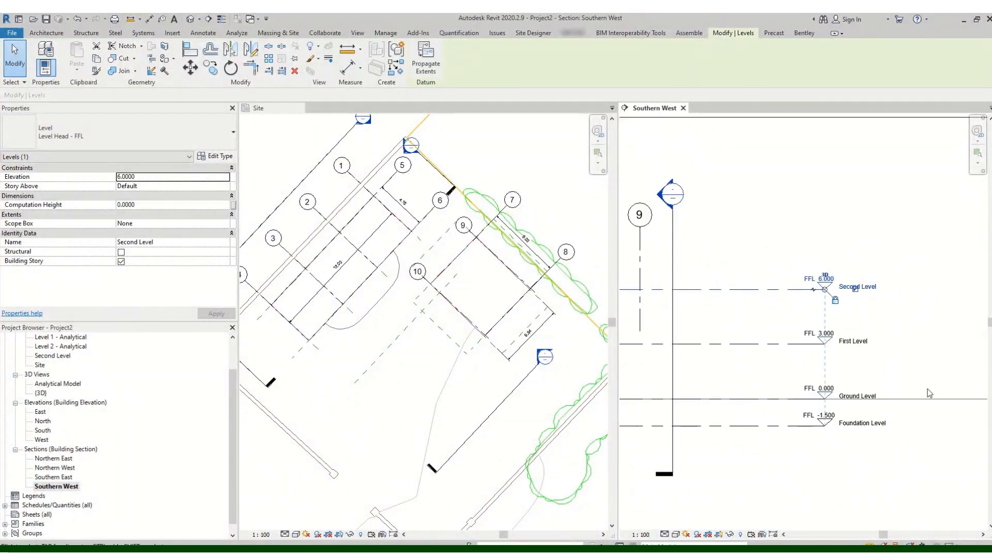
pyautogui.scroll(-3, 931, 394)
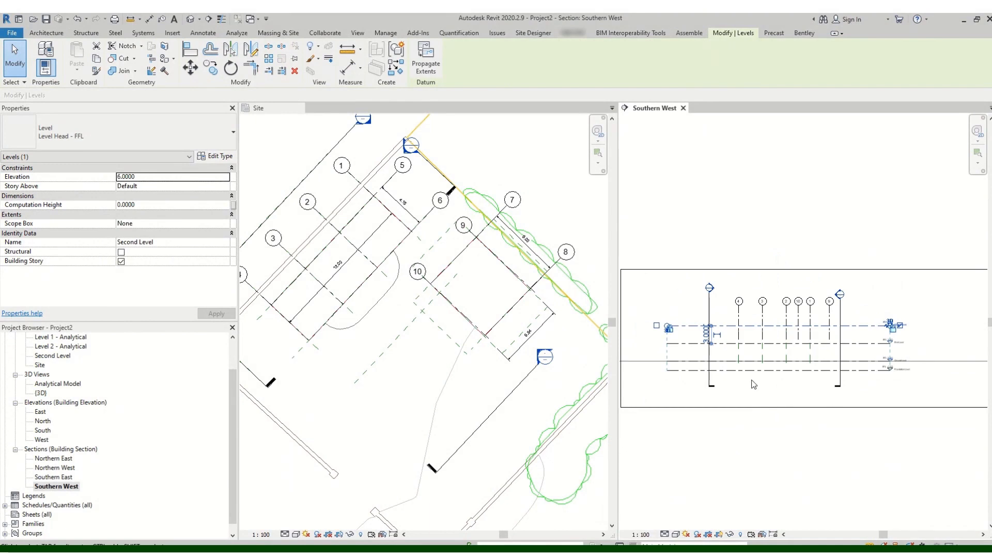
pyautogui.scroll(2, 781, 305)
pyautogui.click(813, 352)
pyautogui.scroll(2, 827, 362)
pyautogui.click(804, 368)
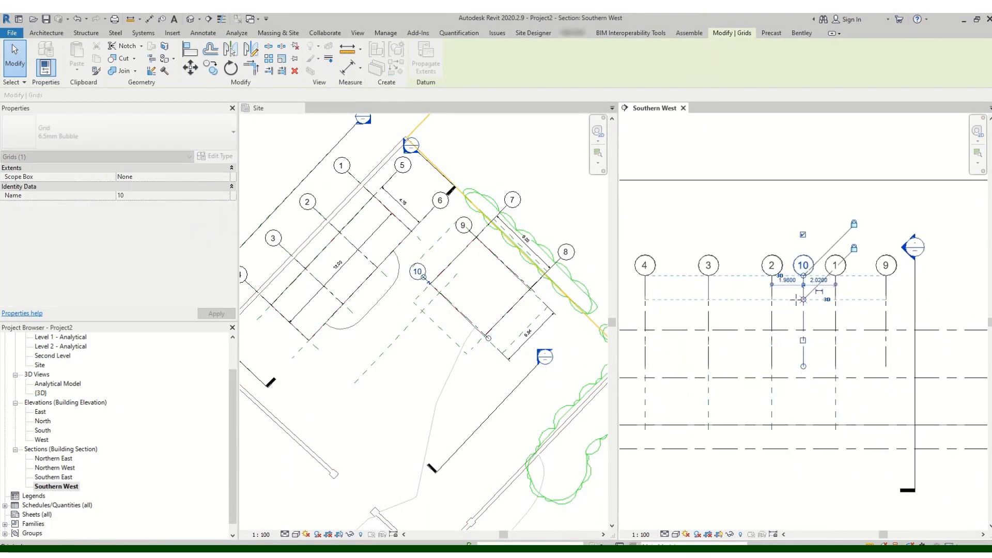
pyautogui.click(752, 236)
pyautogui.scroll(-3, 733, 285)
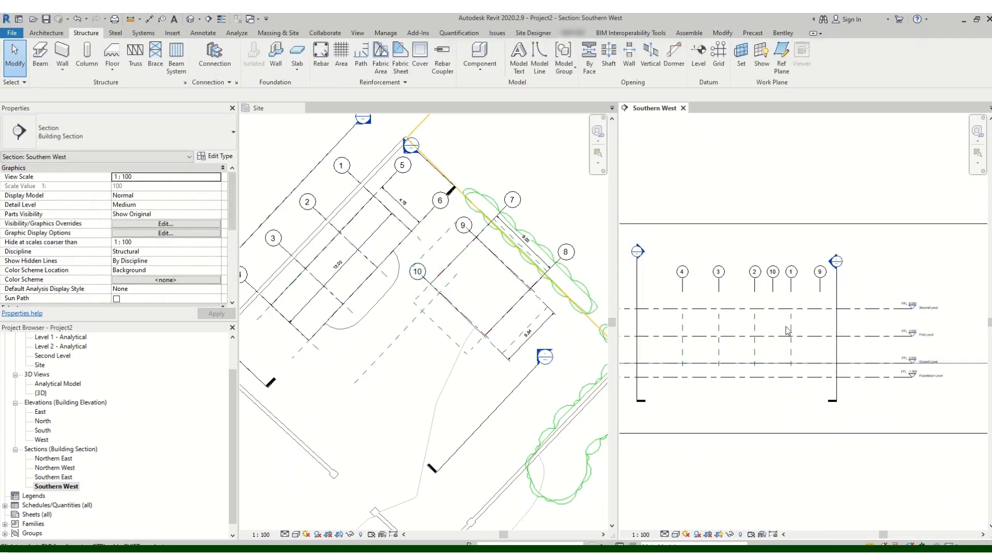
# - Lower the head of the section line beside grid 4 to about the height of the grid bubbles
pyautogui.scroll(1, 731, 305)
pyautogui.scroll(2, 730, 308)
pyautogui.click(671, 261)
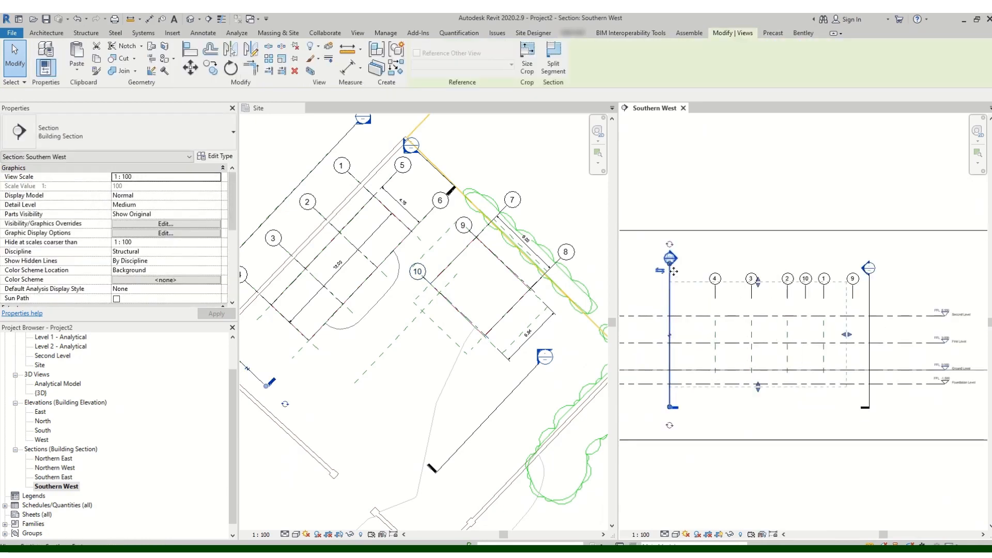
pyautogui.moveTo(672, 282); pyautogui.dragTo(671, 282)
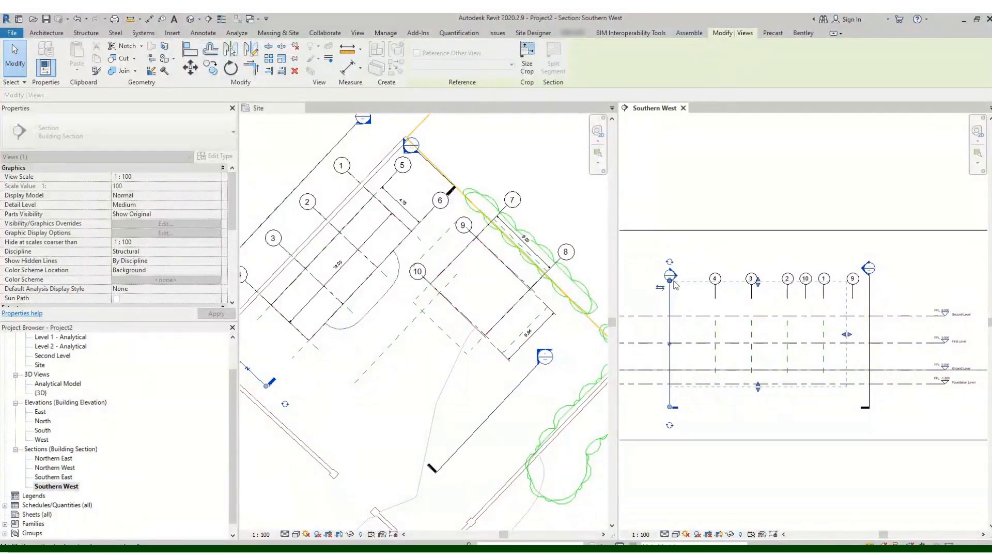
pyautogui.click(888, 294)
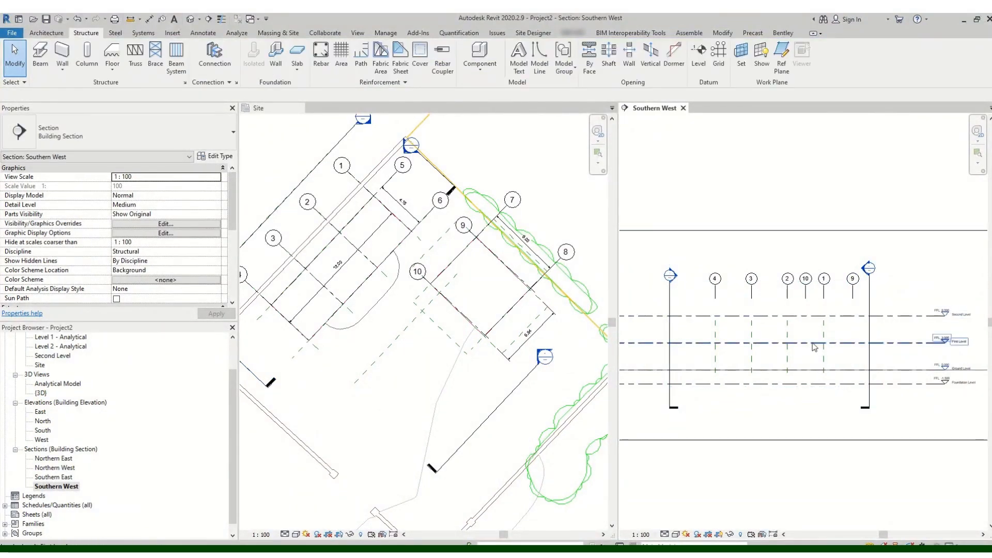
# - Hide the Sections annotation category in the Southern West section through the Visibility/Graphic Overrides
pyautogui.scroll(-2, 812, 342)
pyautogui.scroll(2, 704, 329)
pyautogui.scroll(-3, 718, 371)
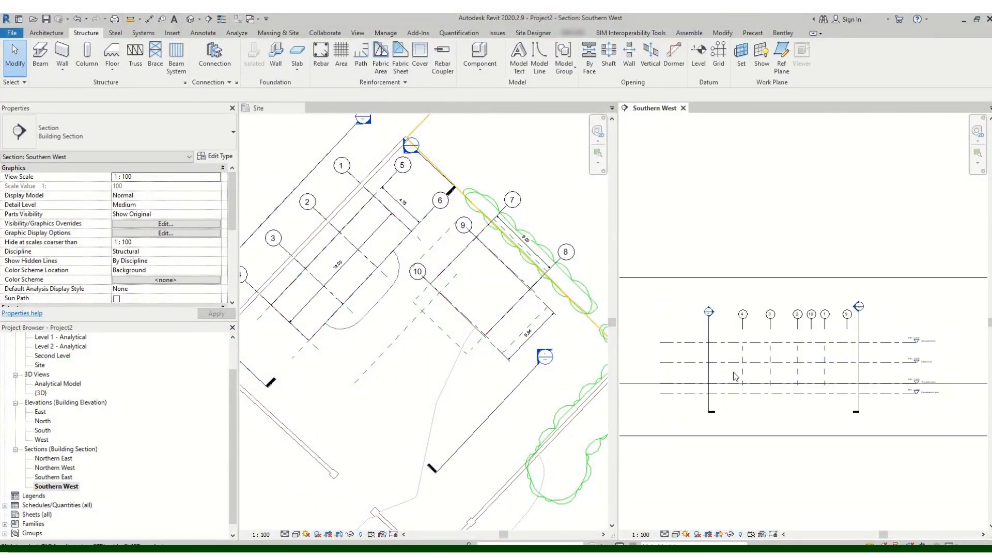
pyautogui.scroll(4, 889, 366)
pyautogui.scroll(-2, 891, 371)
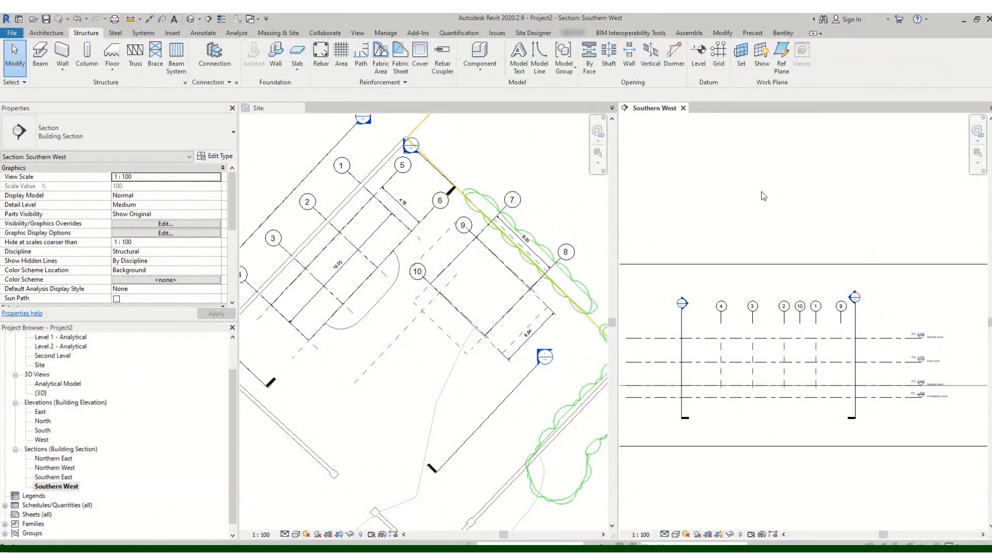
pyautogui.press('v')
pyautogui.press('g')
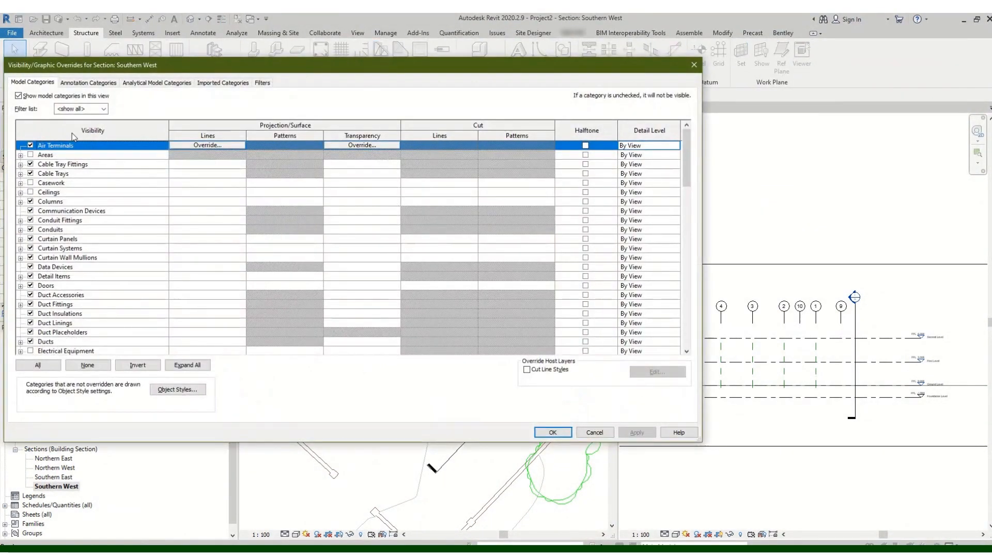
pyautogui.click(86, 83)
pyautogui.scroll(-4, 149, 213)
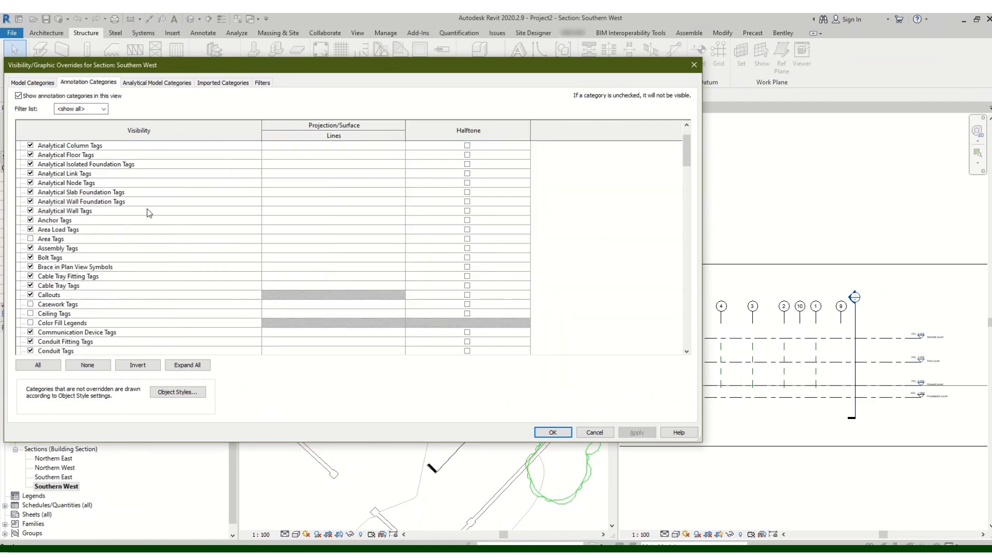
pyautogui.press('s')
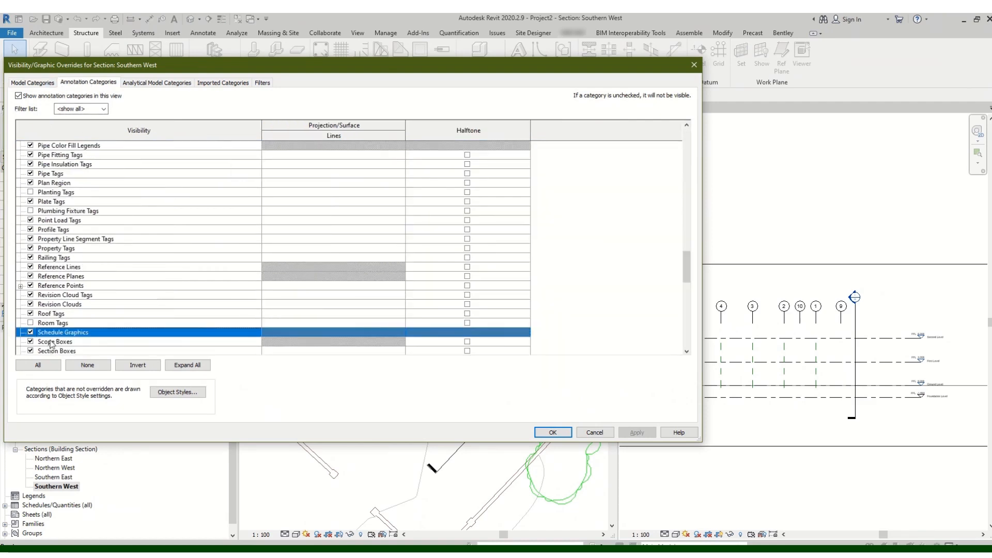
pyautogui.scroll(-1, 65, 310)
pyautogui.click(31, 332)
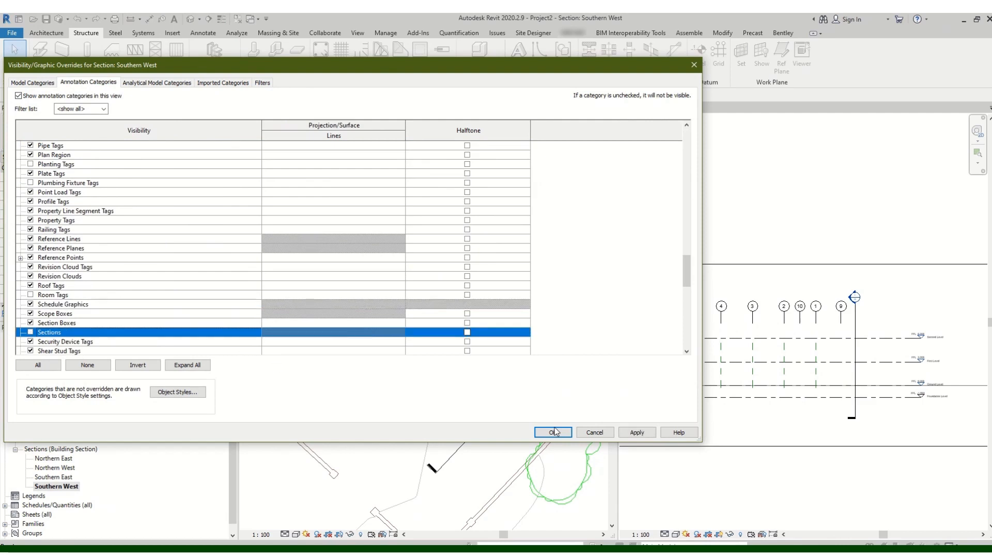
pyautogui.click(554, 432)
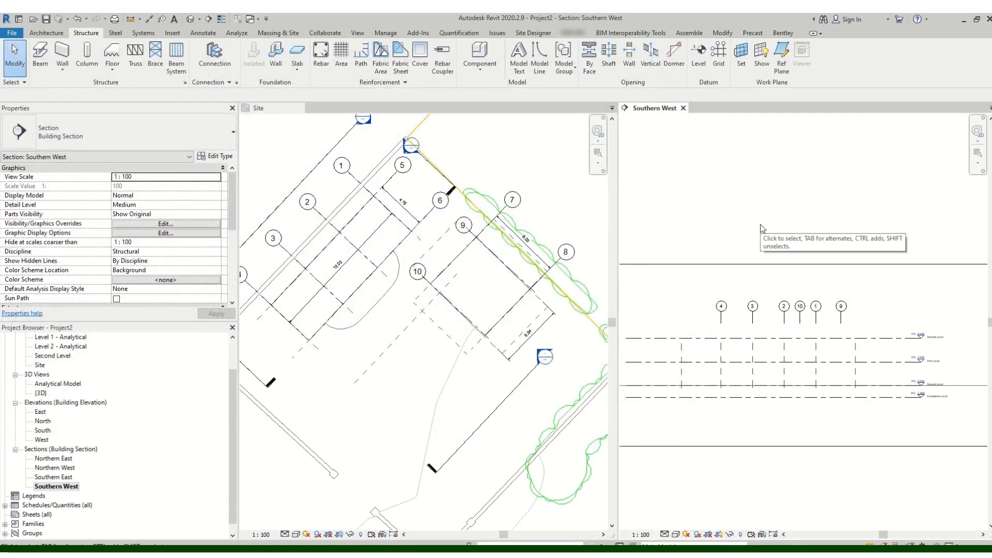
# - Rename the recreated lowest level, Level 5, as Foundation level
pyautogui.scroll(-4, 848, 176)
pyautogui.scroll(5, 812, 258)
pyautogui.scroll(4, 897, 331)
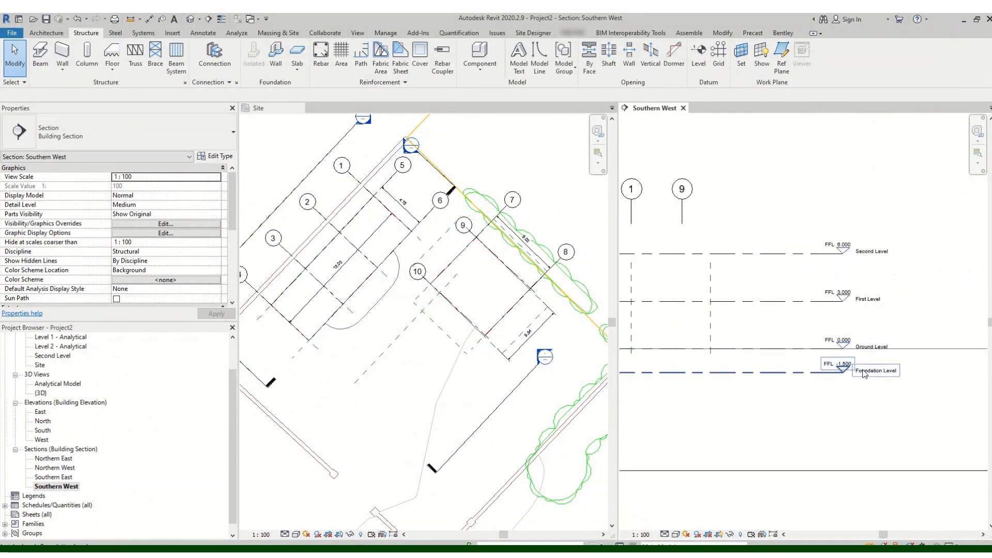
pyautogui.scroll(1, 866, 370)
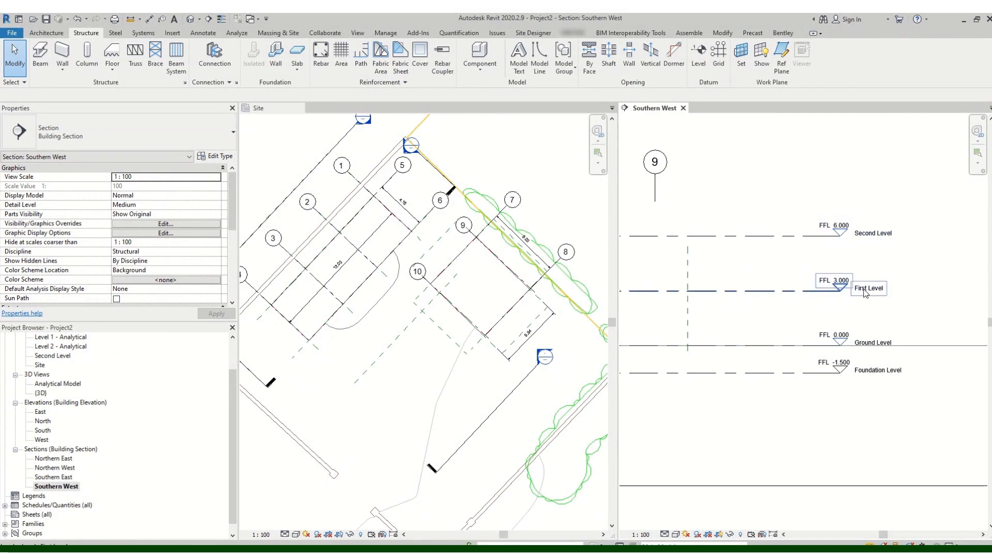
pyautogui.scroll(-3, 868, 236)
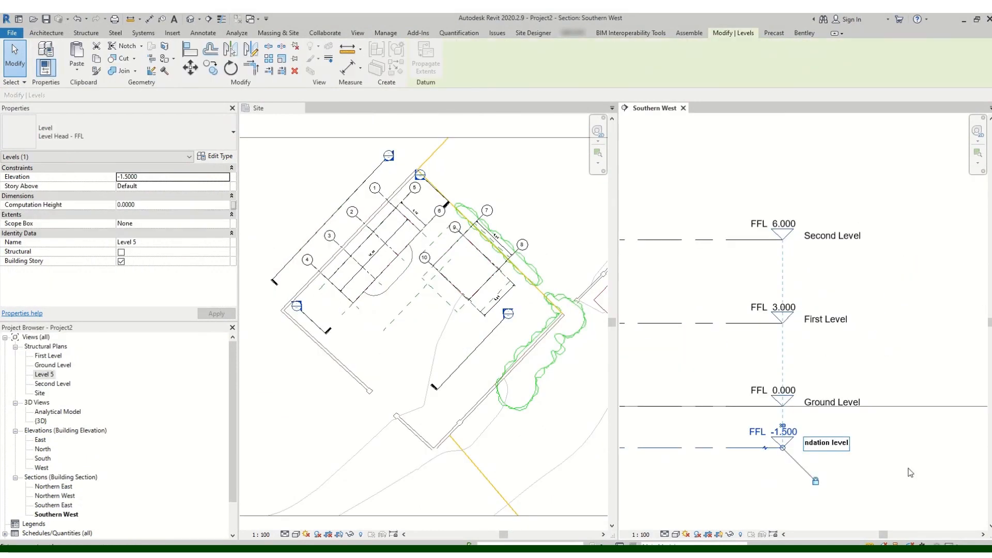
pyautogui.press('Return')
pyautogui.scroll(-5, 910, 471)
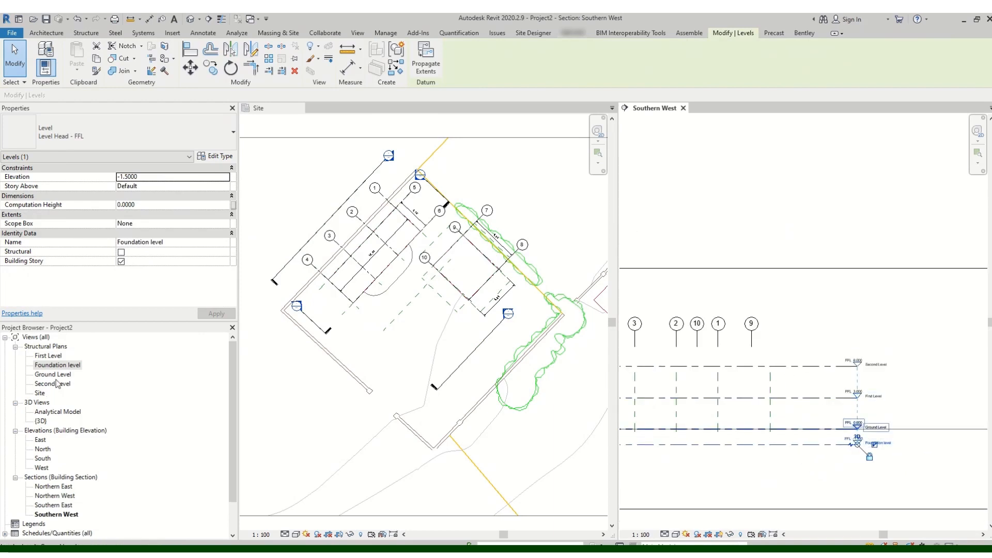
# - Review the Foundation level, Ground Level and Second Level views among the structural plans
pyautogui.click(57, 348)
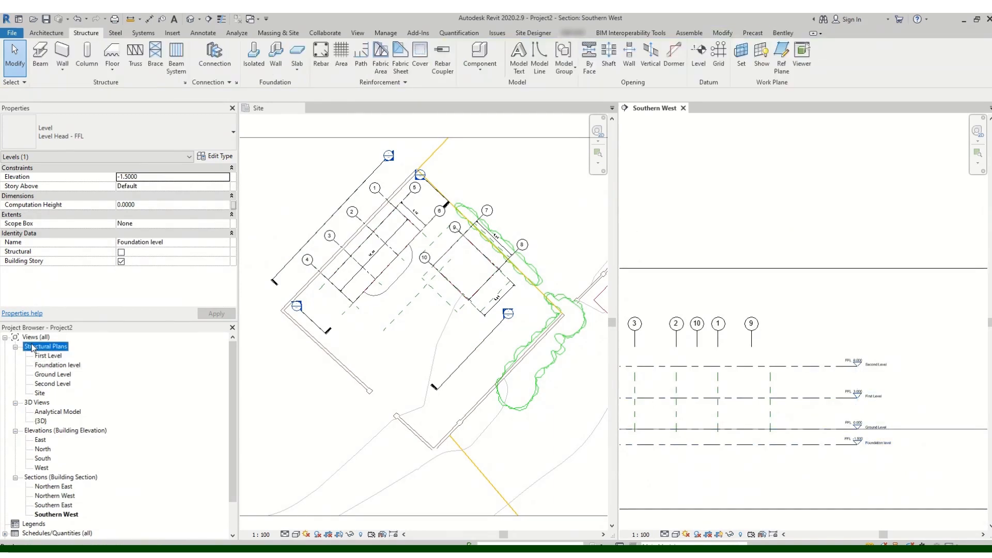
pyautogui.click(54, 365)
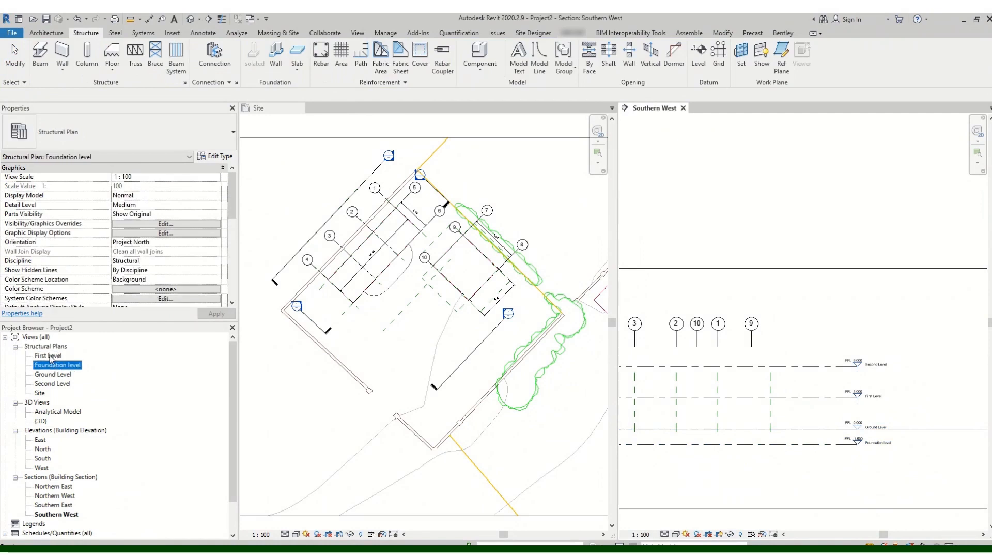
pyautogui.click(52, 375)
pyautogui.click(49, 384)
# - Examine the levels, grids and reference planes in the Southern West section, including the reference plane below grid 3
pyautogui.click(827, 444)
pyautogui.scroll(-4, 959, 364)
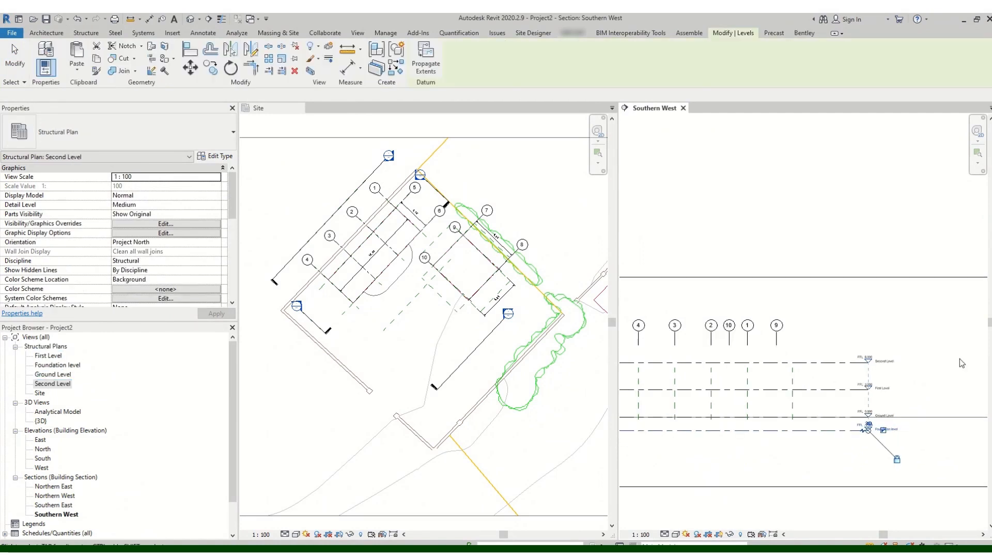
pyautogui.scroll(3, 770, 406)
pyautogui.click(779, 437)
pyautogui.scroll(2, 770, 434)
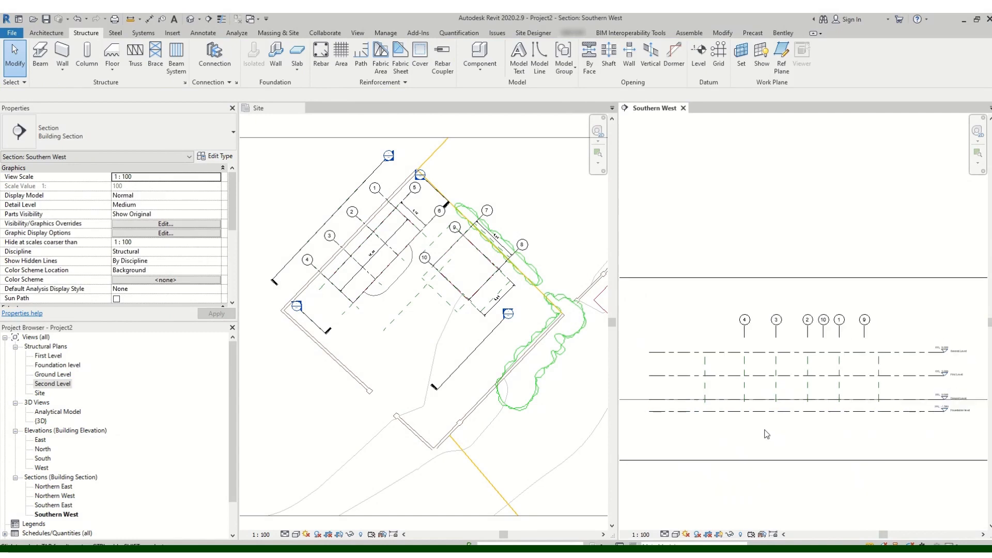
pyautogui.scroll(1, 782, 398)
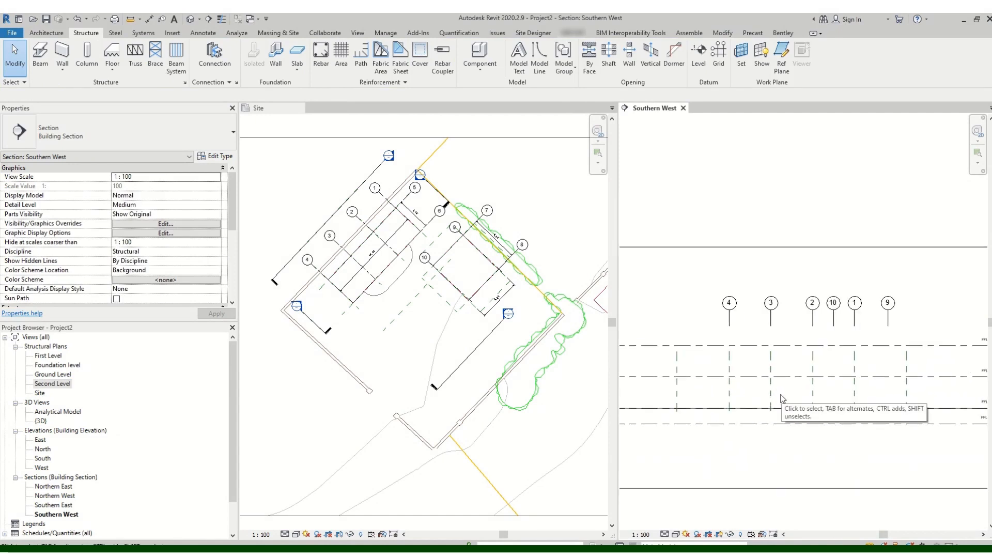
pyautogui.scroll(3, 782, 398)
pyautogui.click(766, 394)
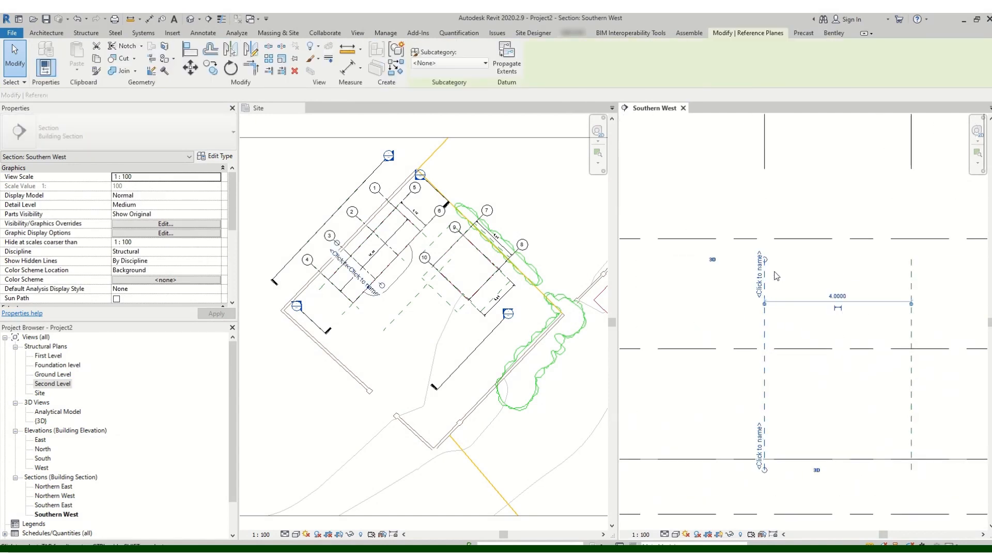
pyautogui.scroll(-3, 767, 394)
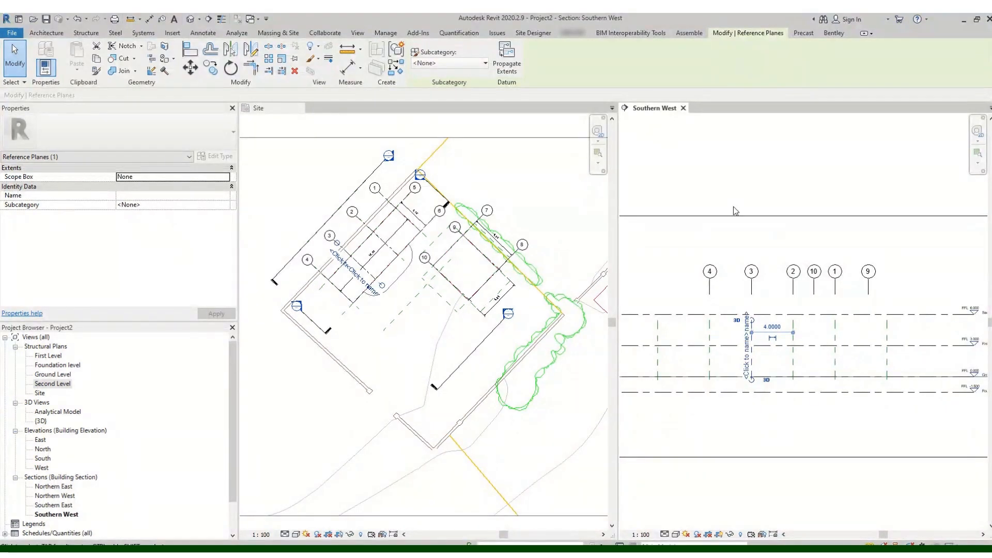
pyautogui.click(753, 181)
pyautogui.scroll(-2, 775, 357)
pyautogui.scroll(2, 366, 220)
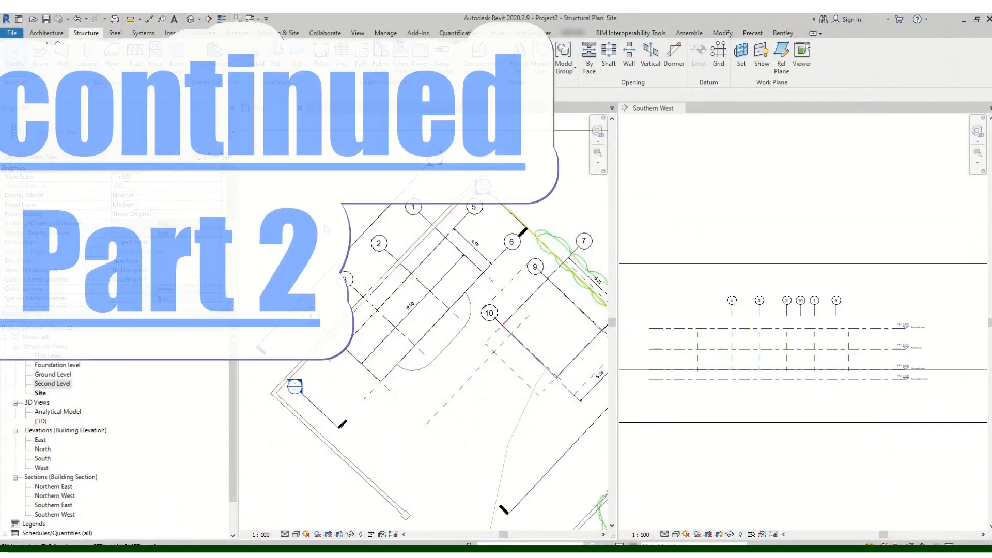
pyautogui.scroll(1, 763, 375)
pyautogui.scroll(2, 687, 391)
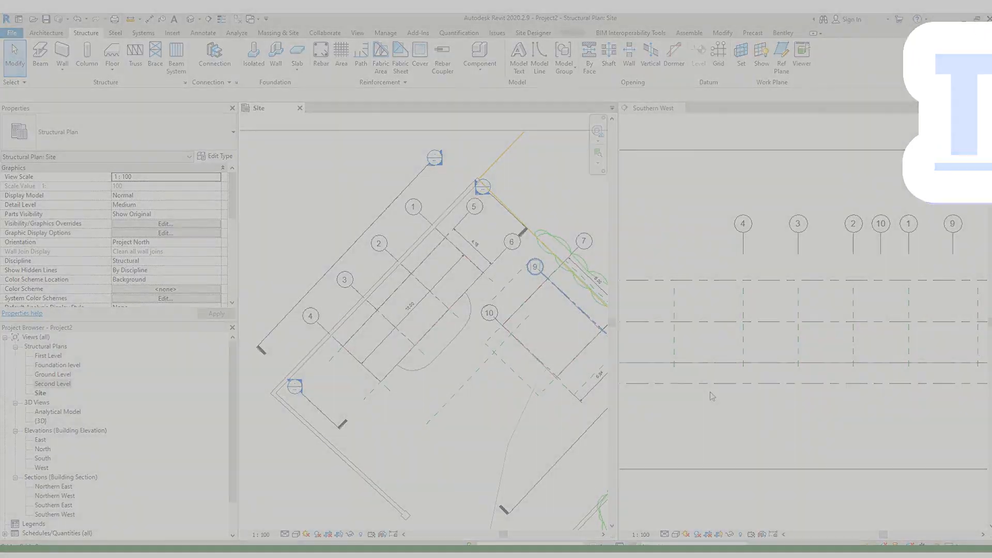